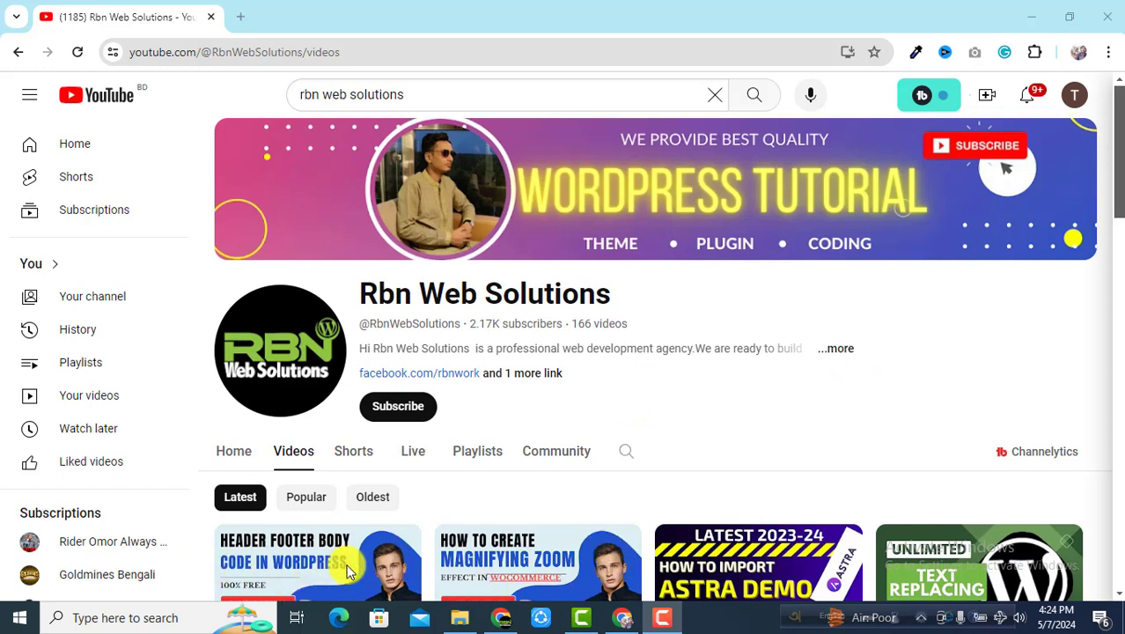
Step: Bring the Chrome window showing tidio.com forward and scroll through its homepage
{"action": "mouse_move", "coordinate": [852, 549]}
{"action": "left_click", "coordinate": [501, 617]}
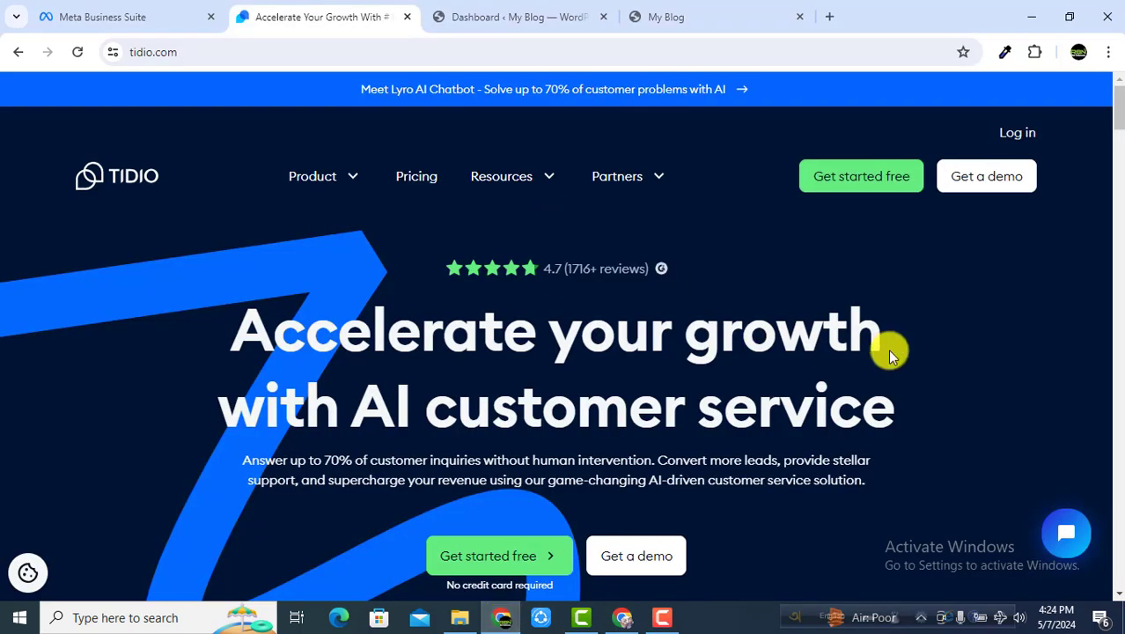
{"action": "scroll", "coordinate": [883, 346], "scroll_direction": "down", "scroll_amount": 6}
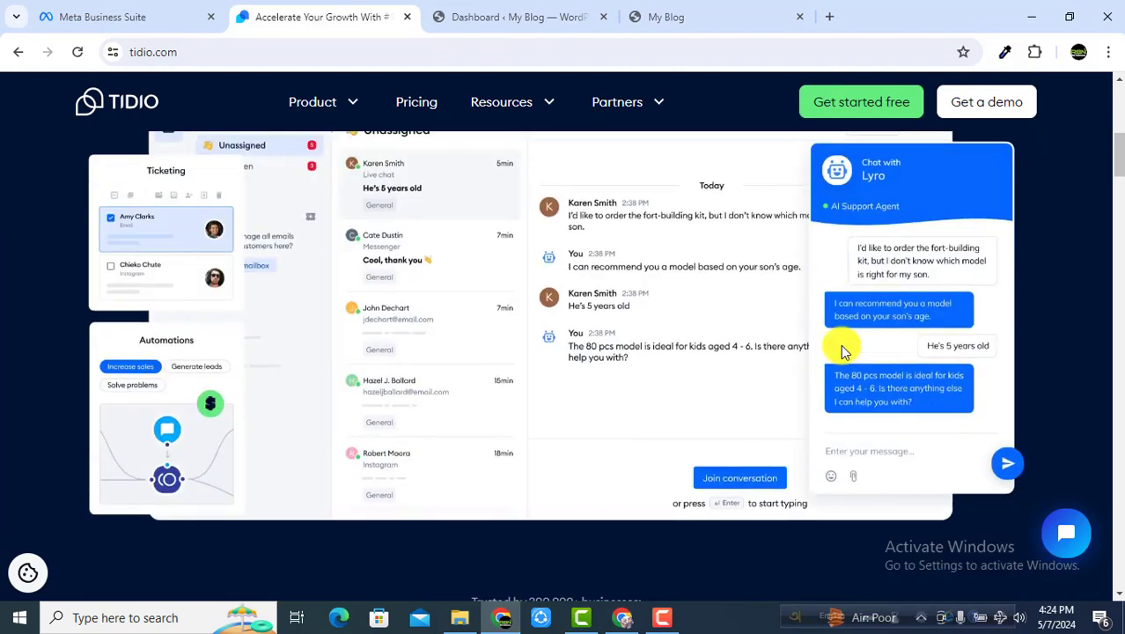
{"action": "scroll", "coordinate": [840, 344], "scroll_direction": "down", "scroll_amount": 3}
{"action": "scroll", "coordinate": [684, 338], "scroll_direction": "up", "scroll_amount": 5}
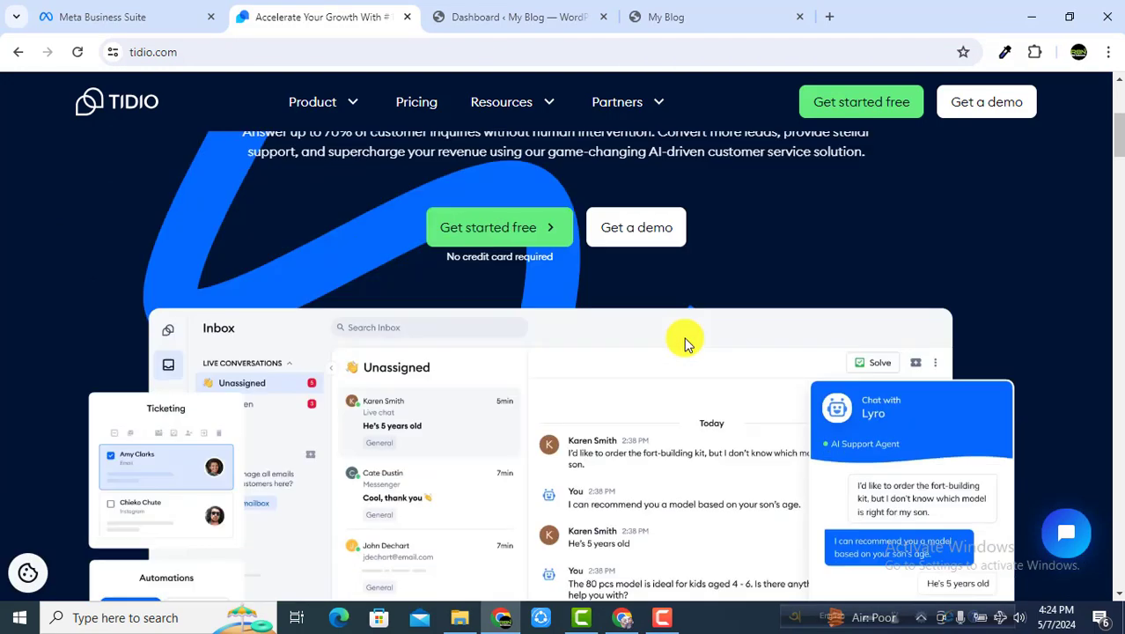
{"action": "scroll", "coordinate": [684, 337], "scroll_direction": "up", "scroll_amount": 4}
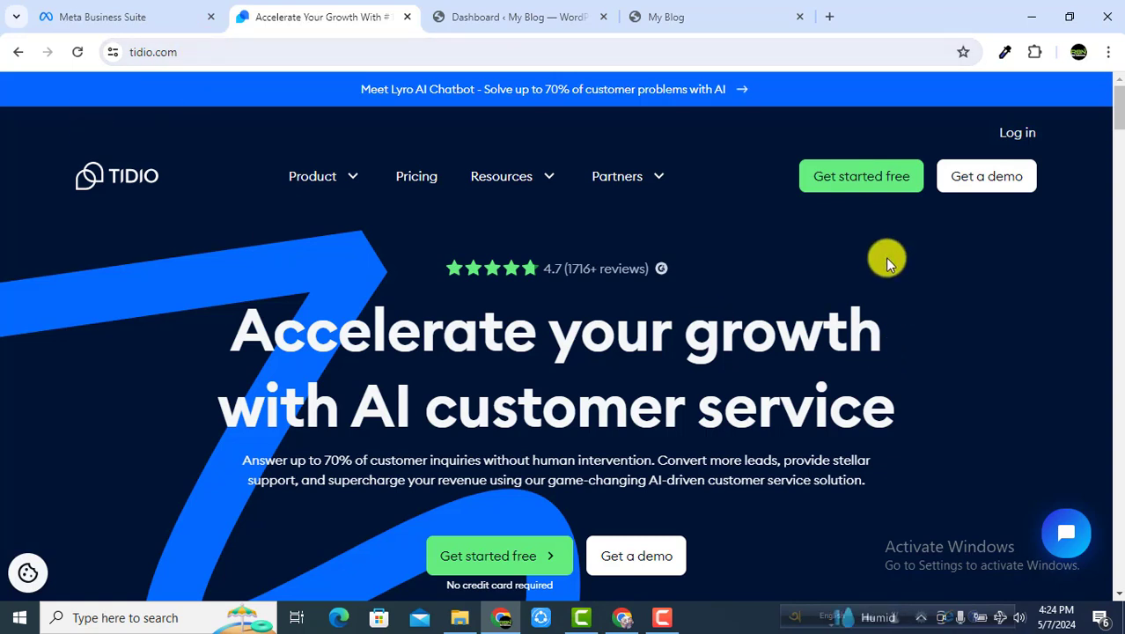
Step: Open the 'Get started free' form and enter the account e-mail address
{"action": "left_click", "coordinate": [860, 183]}
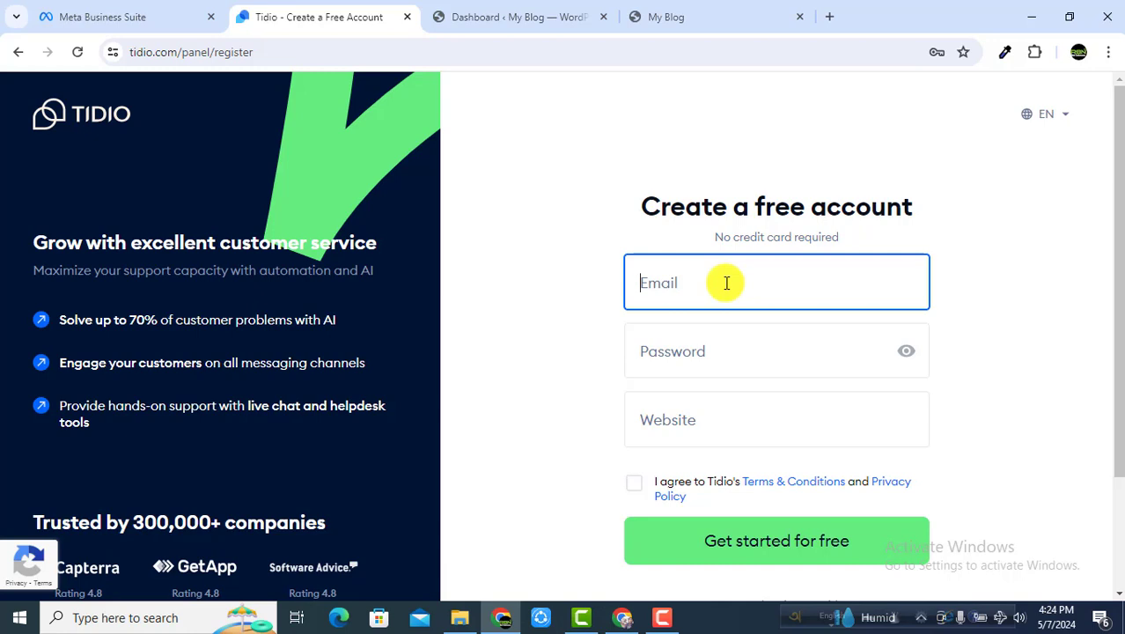
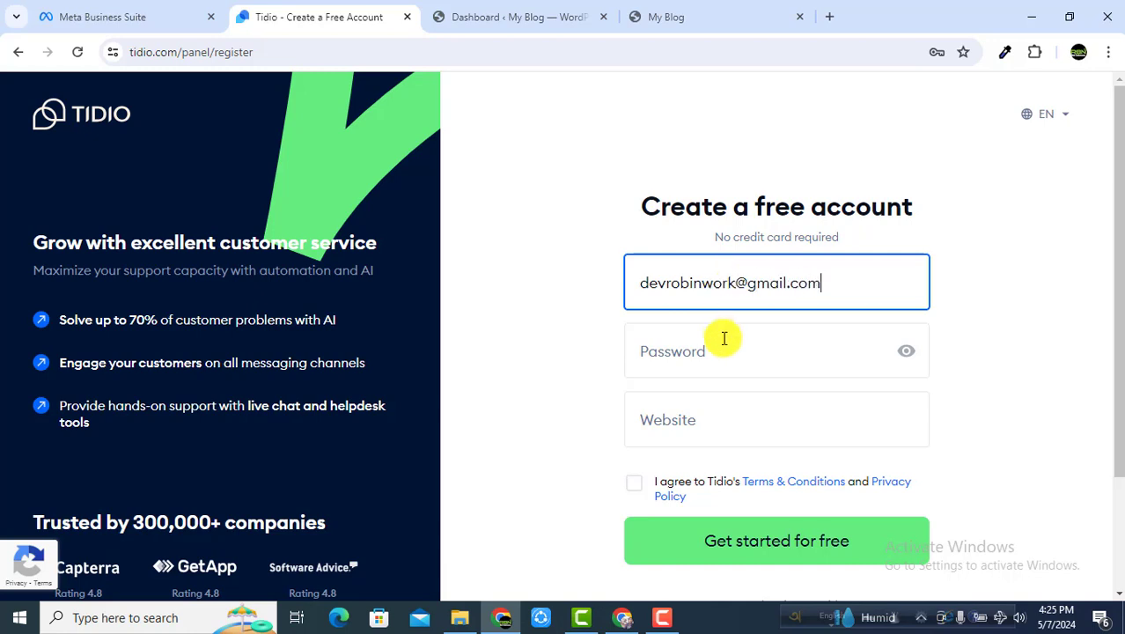
Step: Enter an eight-character account password, dismissing Chrome's saved-password suggestions
{"action": "left_click", "coordinate": [704, 362]}
{"action": "type", "text": "••"}
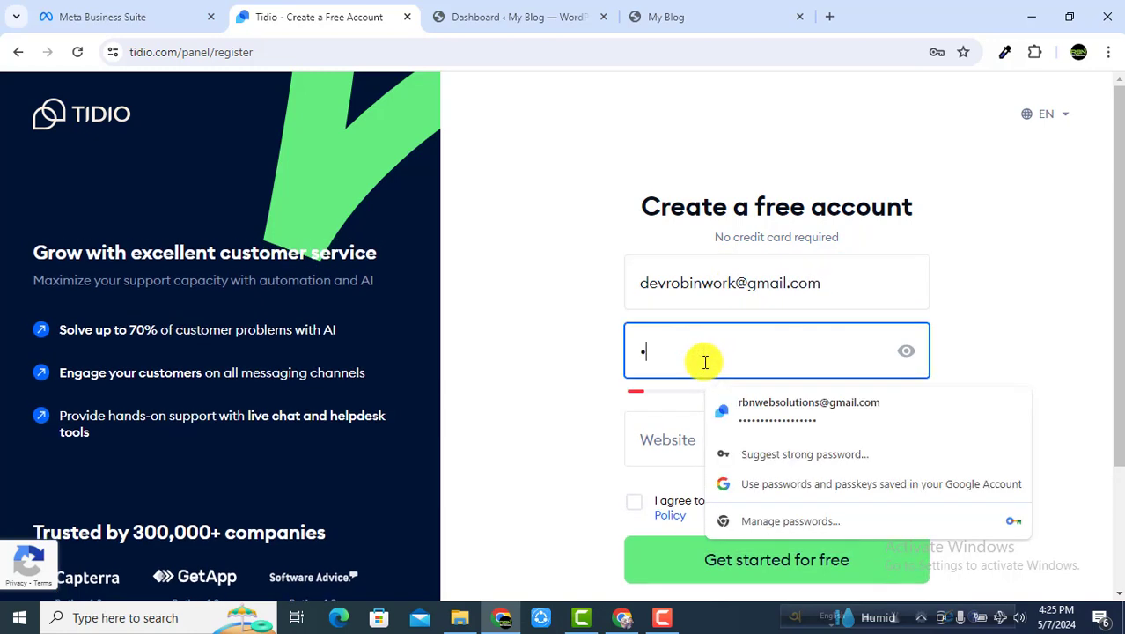
{"action": "type", "text": "••••••••"}
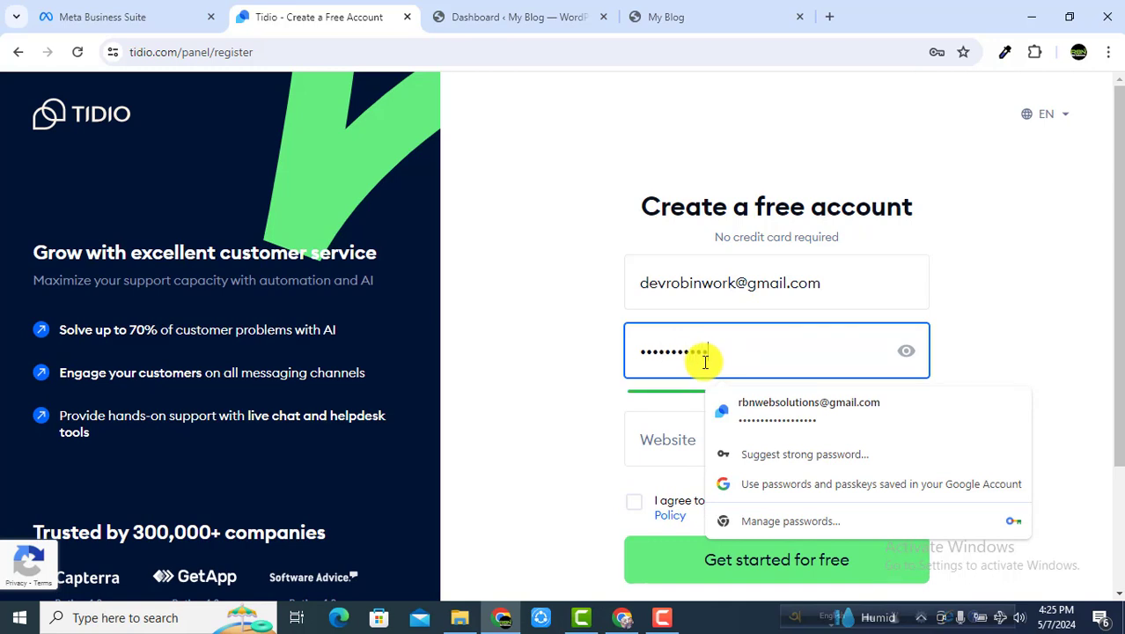
{"action": "key", "text": "BackSpace"}
{"action": "key", "text": "BackSpace"}
{"action": "key", "text": "BackSpace"}
{"action": "key", "text": "BackSpace"}
{"action": "key", "text": "BackSpace"}
{"action": "key", "text": "BackSpace"}
{"action": "key", "text": "BackSpace"}
{"action": "key", "text": "BackSpace"}
{"action": "key", "text": "BackSpace"}
{"action": "key", "text": "BackSpace"}
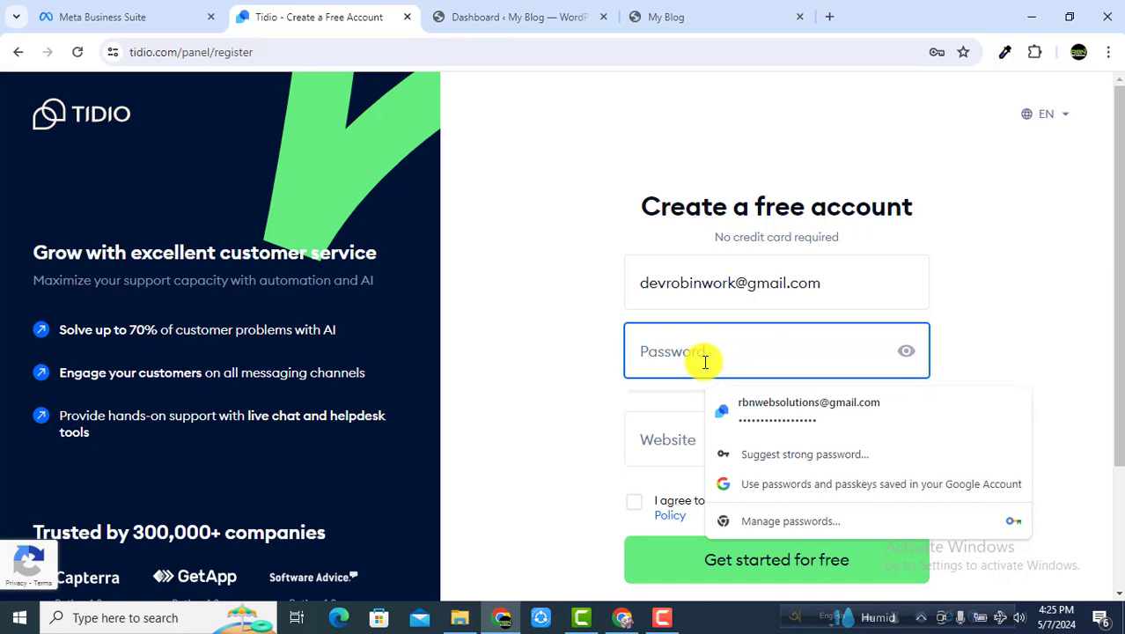
{"action": "type", "text": "••••••••••"}
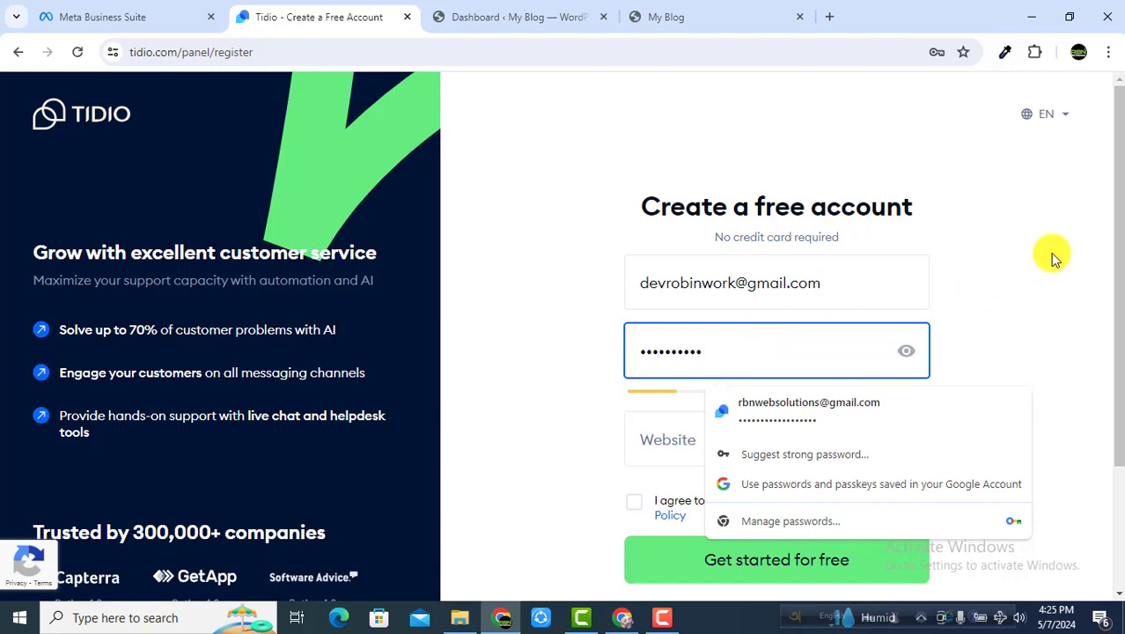
{"action": "left_click", "coordinate": [1048, 252]}
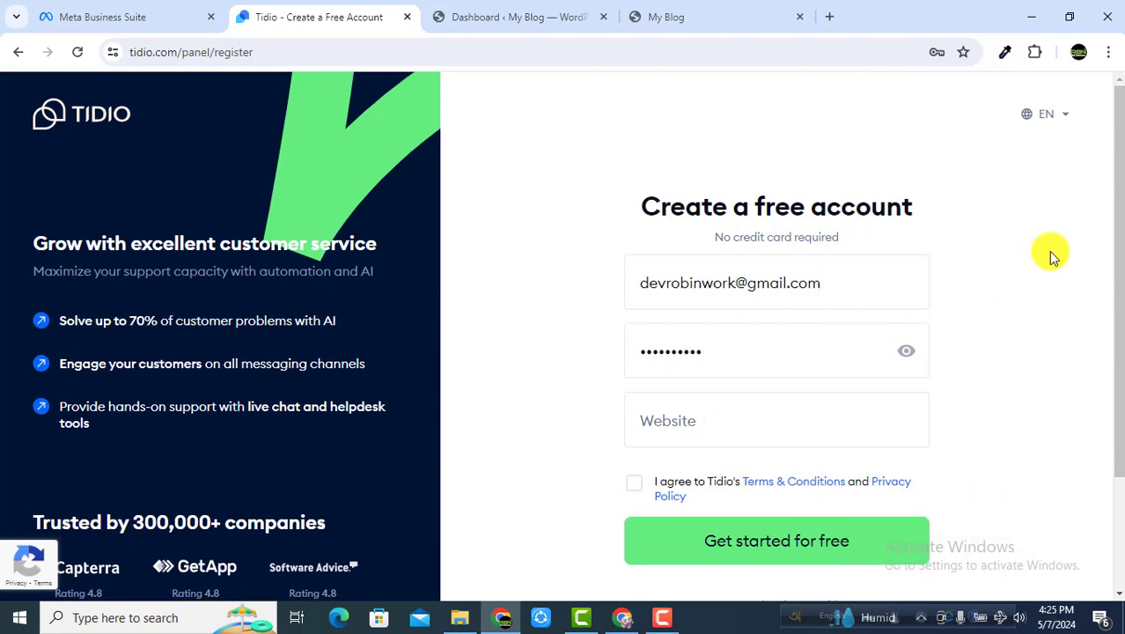
{"action": "left_click", "coordinate": [755, 363]}
{"action": "key", "text": "BackSpace"}
{"action": "key", "text": "BackSpace"}
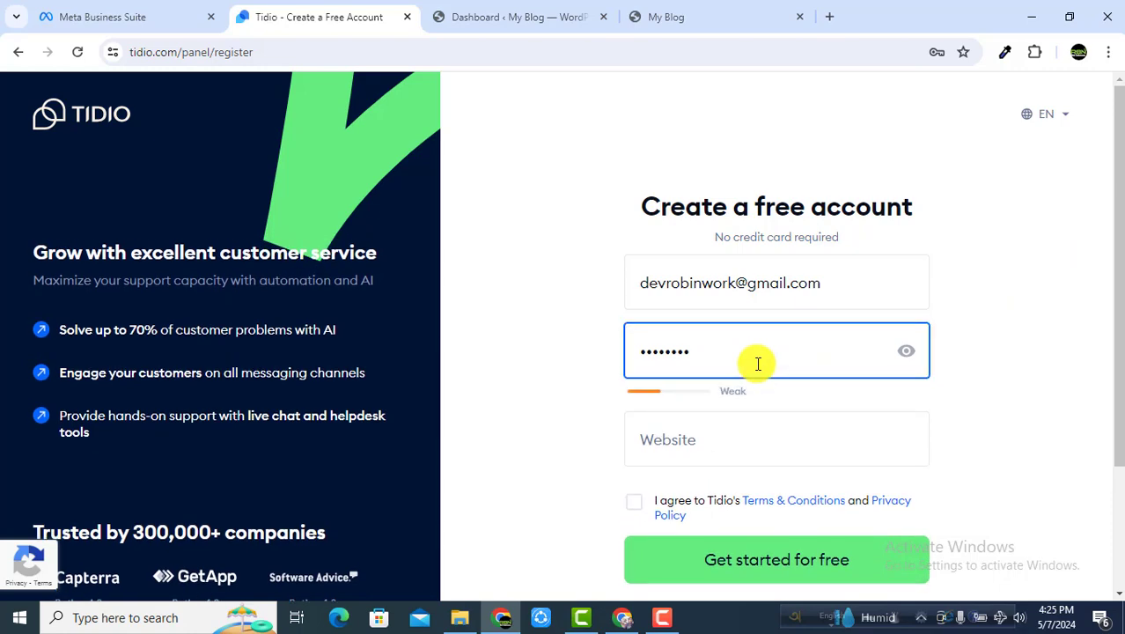
{"action": "left_click", "coordinate": [539, 394]}
{"action": "left_click", "coordinate": [718, 428]}
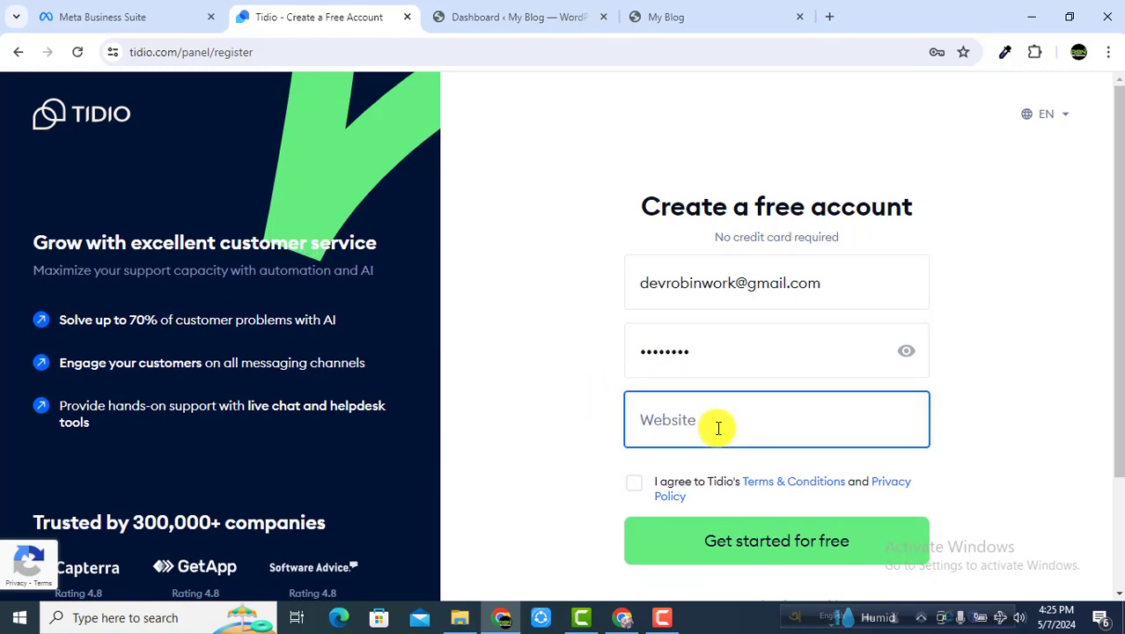
Step: Open the store from the WordPress dashboard's My Blog > Visit Store link in a new tab
{"action": "left_click", "coordinate": [478, 34]}
{"action": "mouse_move", "coordinate": [71, 85]}
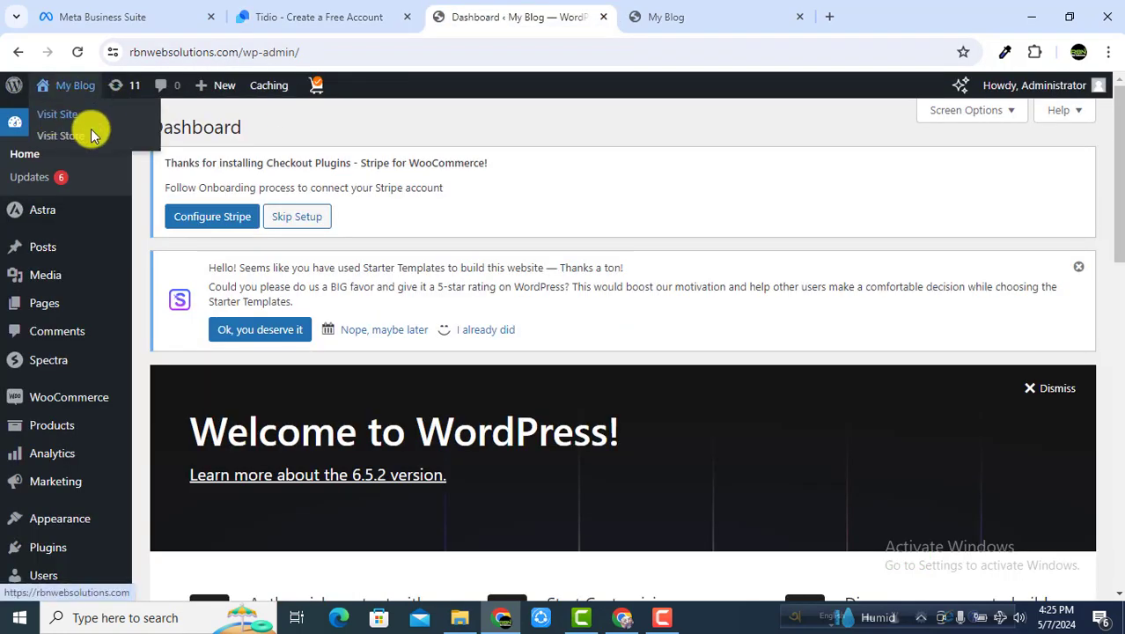
{"action": "right_click", "coordinate": [91, 135]}
{"action": "left_click", "coordinate": [100, 132]}
{"action": "left_click", "coordinate": [666, 18]}
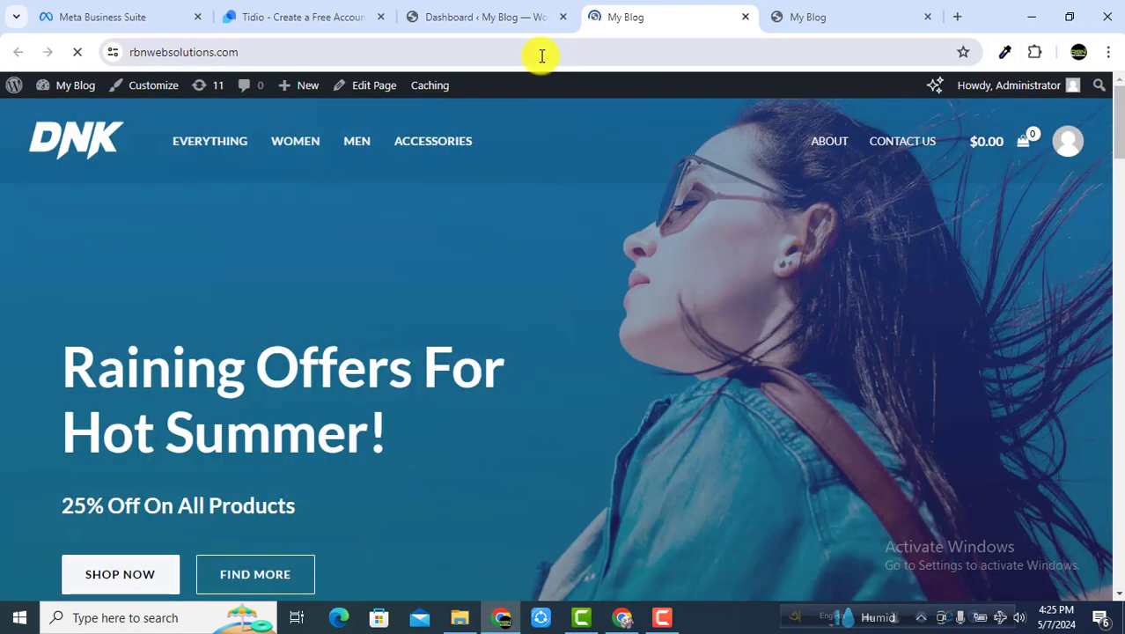
Step: Copy the store's web address from the address bar and return to the Tidio sign-up tab
{"action": "left_click", "coordinate": [541, 54]}
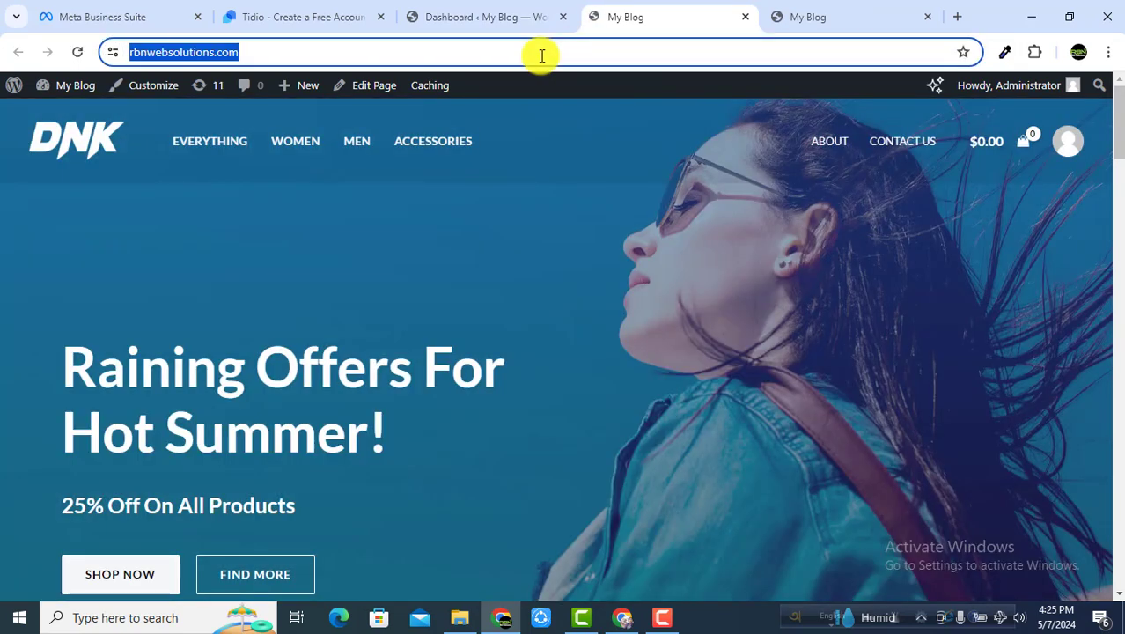
{"action": "right_click", "coordinate": [541, 55]}
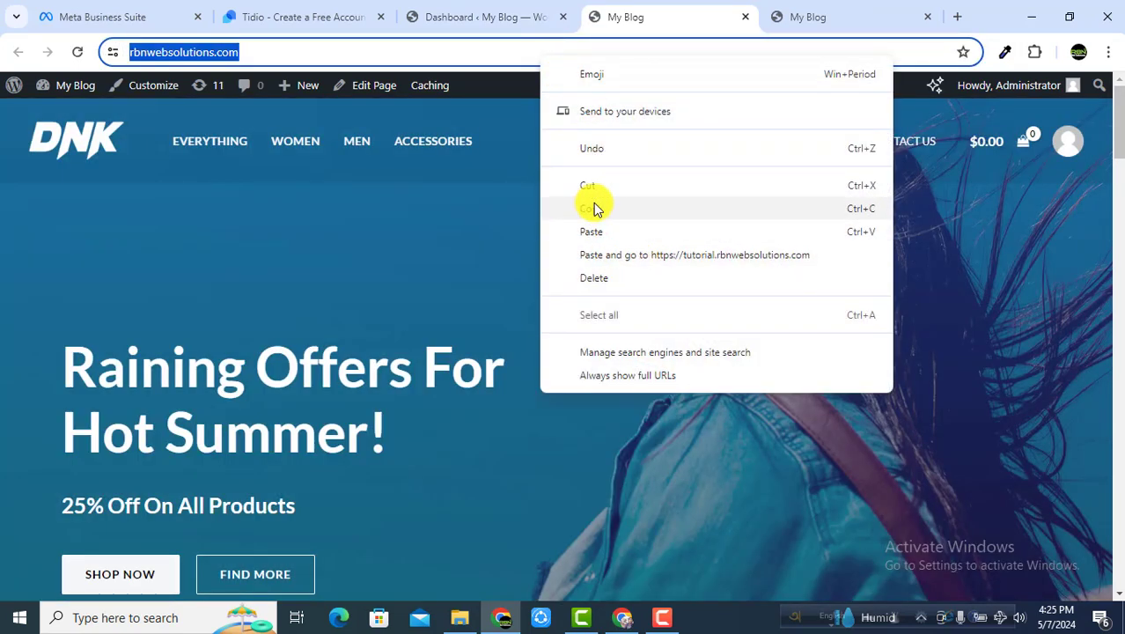
{"action": "left_click", "coordinate": [593, 207]}
{"action": "left_click", "coordinate": [453, 18]}
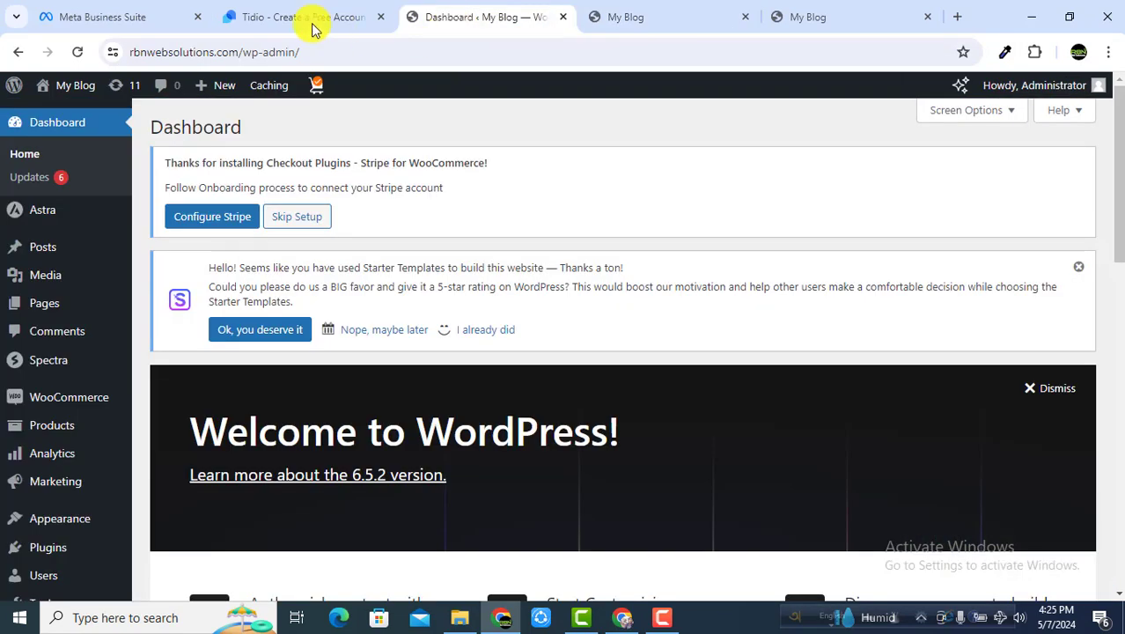
{"action": "left_click", "coordinate": [313, 22]}
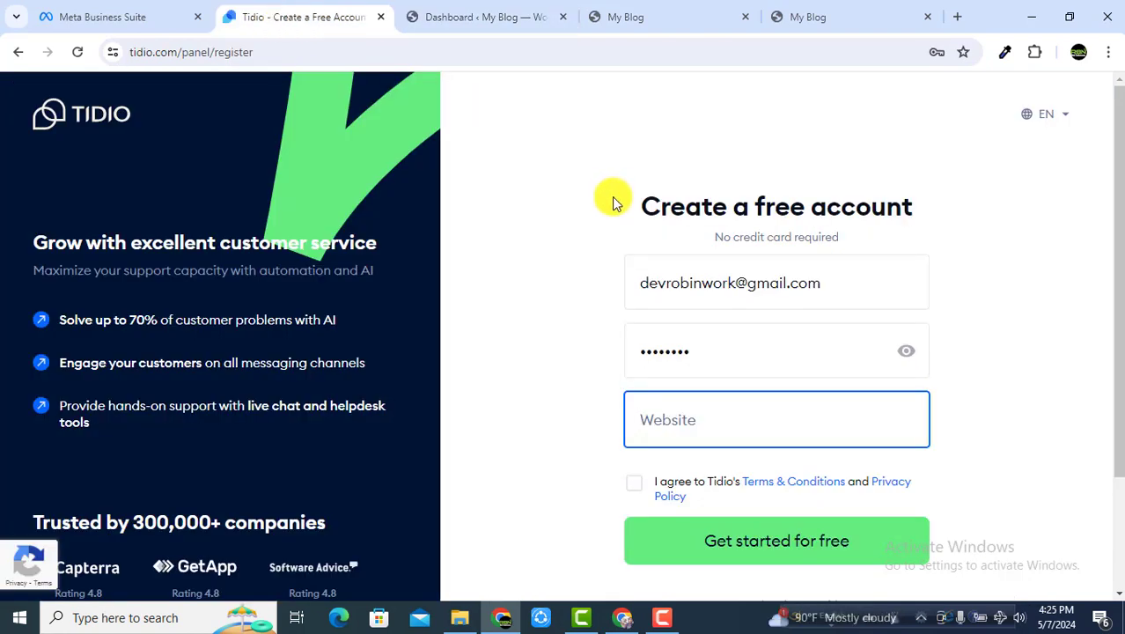
Step: Paste the site address into Website, accept the terms, submit, and decline saving the password
{"action": "scroll", "coordinate": [614, 203], "scroll_direction": "down", "scroll_amount": 2}
{"action": "right_click", "coordinate": [677, 274]}
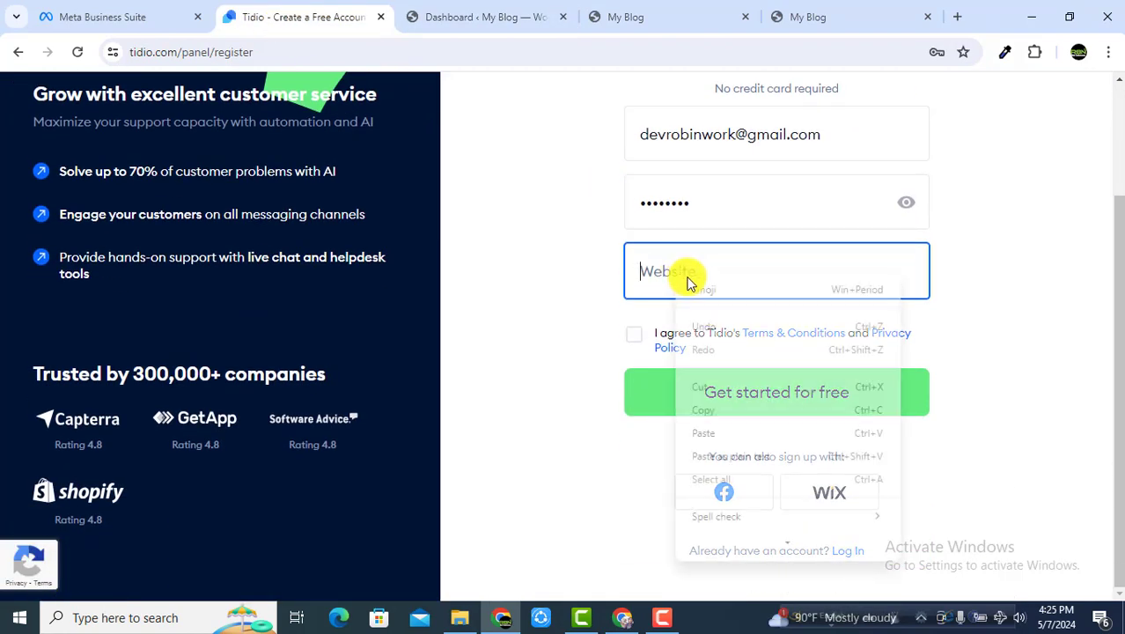
{"action": "left_click", "coordinate": [711, 440]}
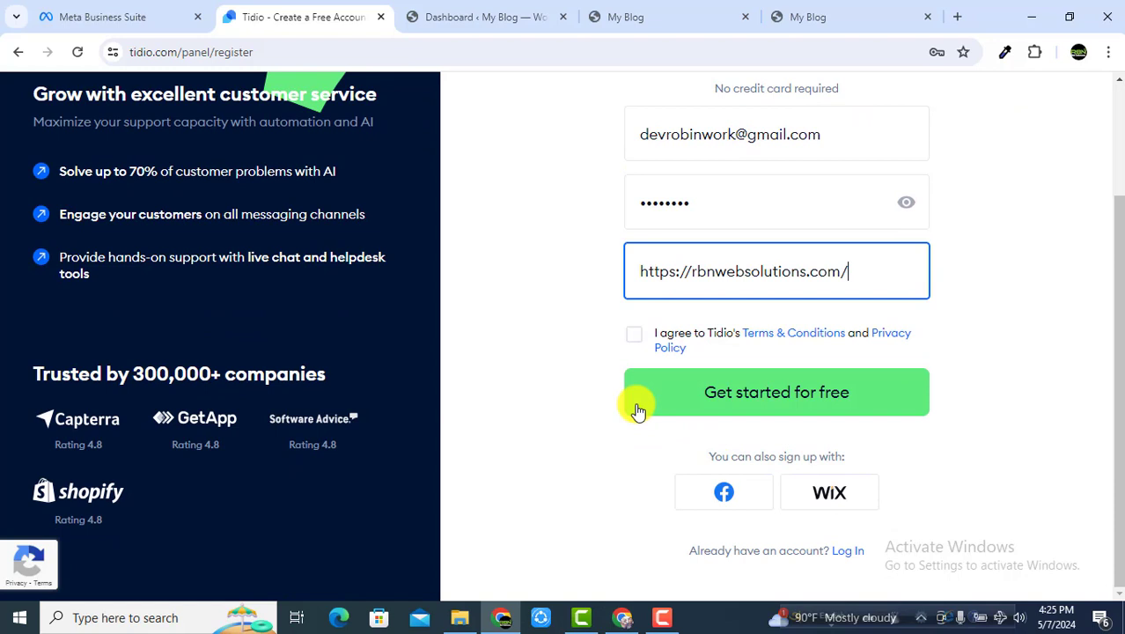
{"action": "left_click", "coordinate": [635, 338]}
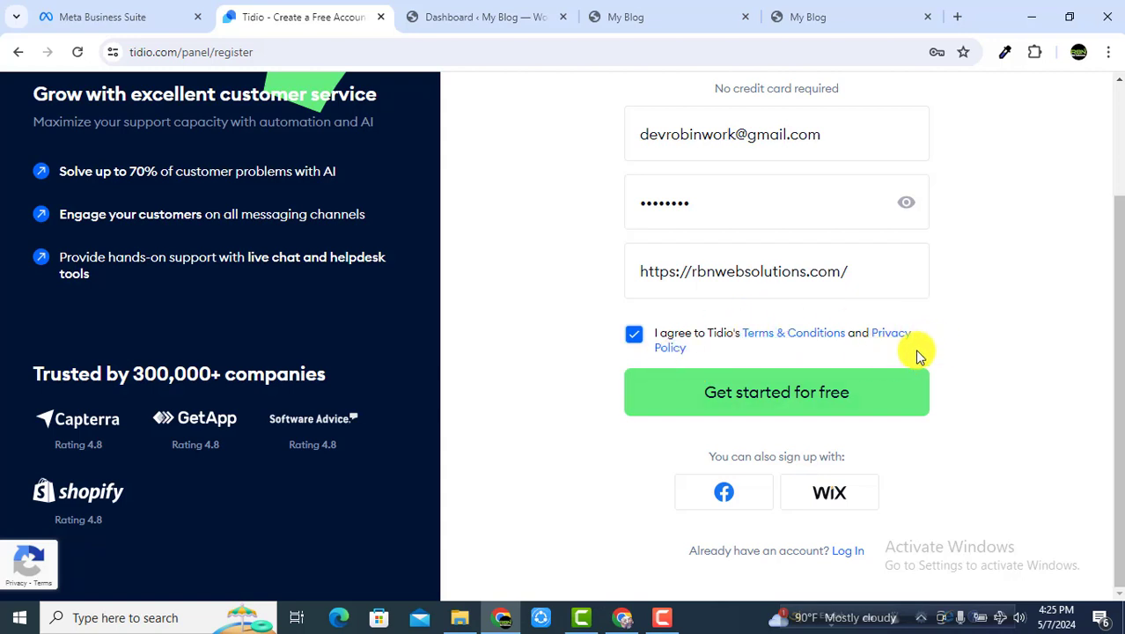
{"action": "left_click", "coordinate": [797, 401]}
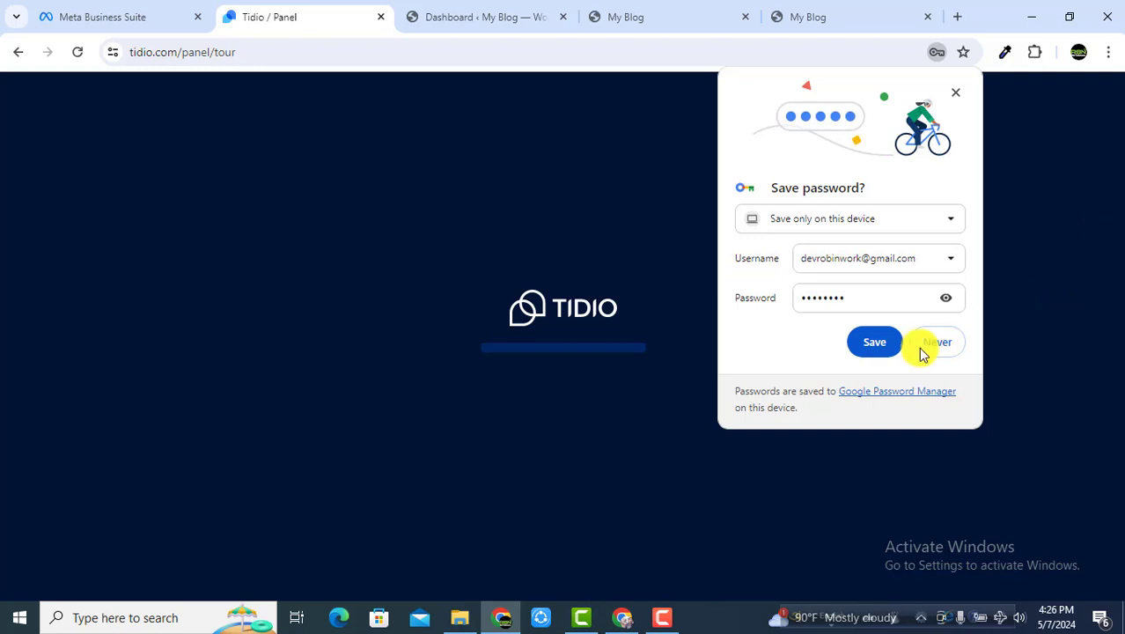
{"action": "left_click", "coordinate": [877, 338]}
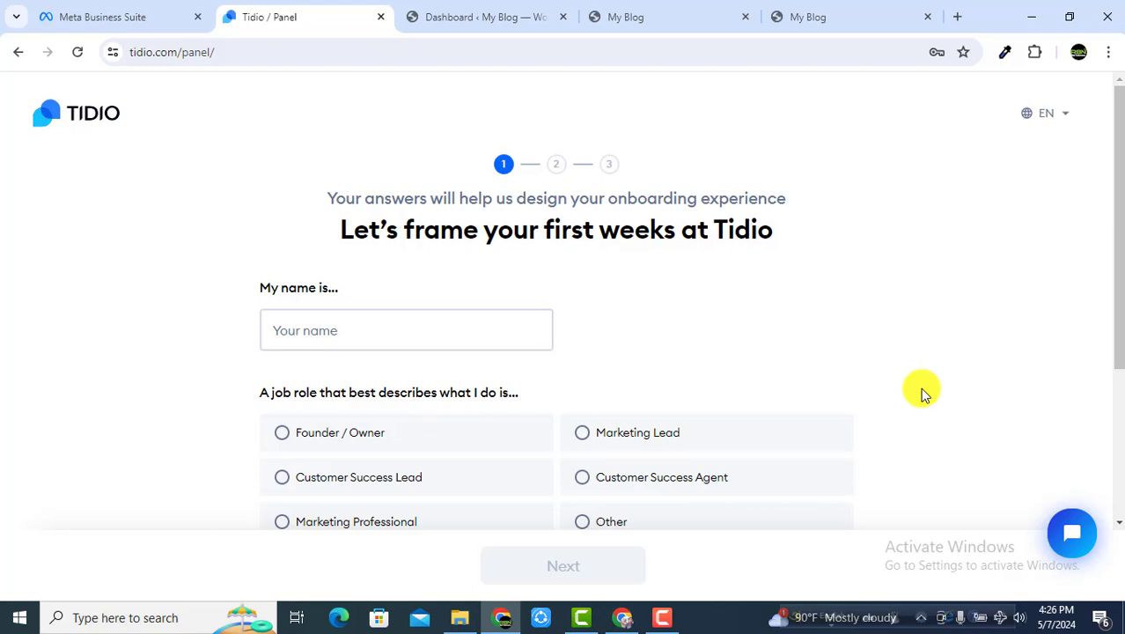
Step: Enter your name, pick Marketing Professional and Website (via Live Chat), then go to step 2
{"action": "left_click", "coordinate": [451, 330]}
{"action": "type", "text": "Rboin"}
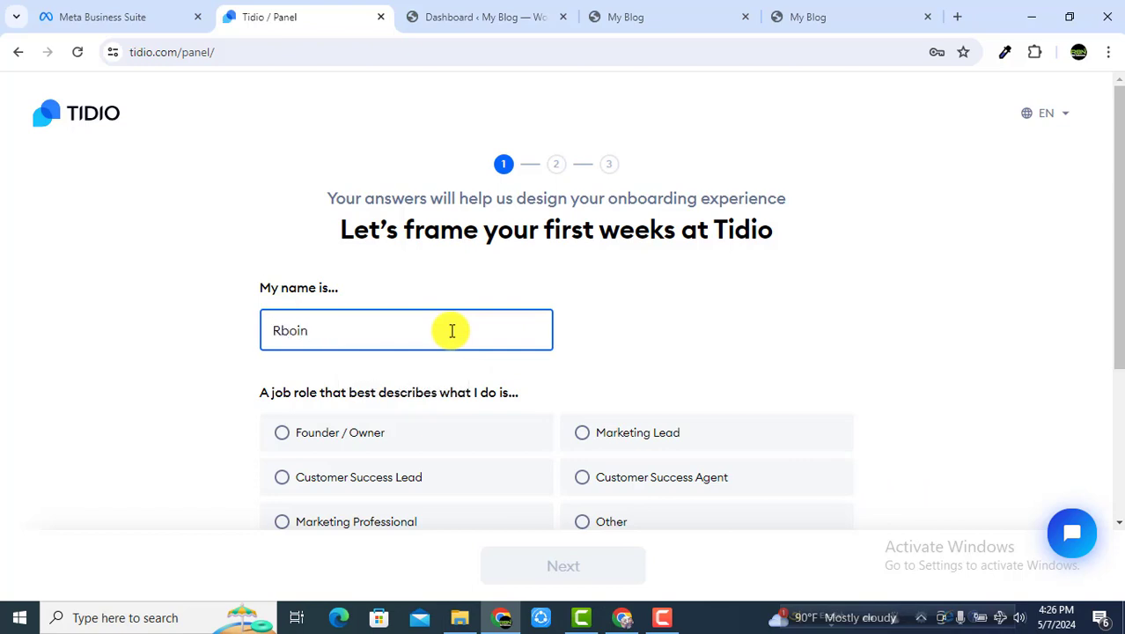
{"action": "key", "text": "BackSpace"}
{"action": "key", "text": "BackSpace"}
{"action": "key", "text": "BackSpace"}
{"action": "key", "text": "BackSpace"}
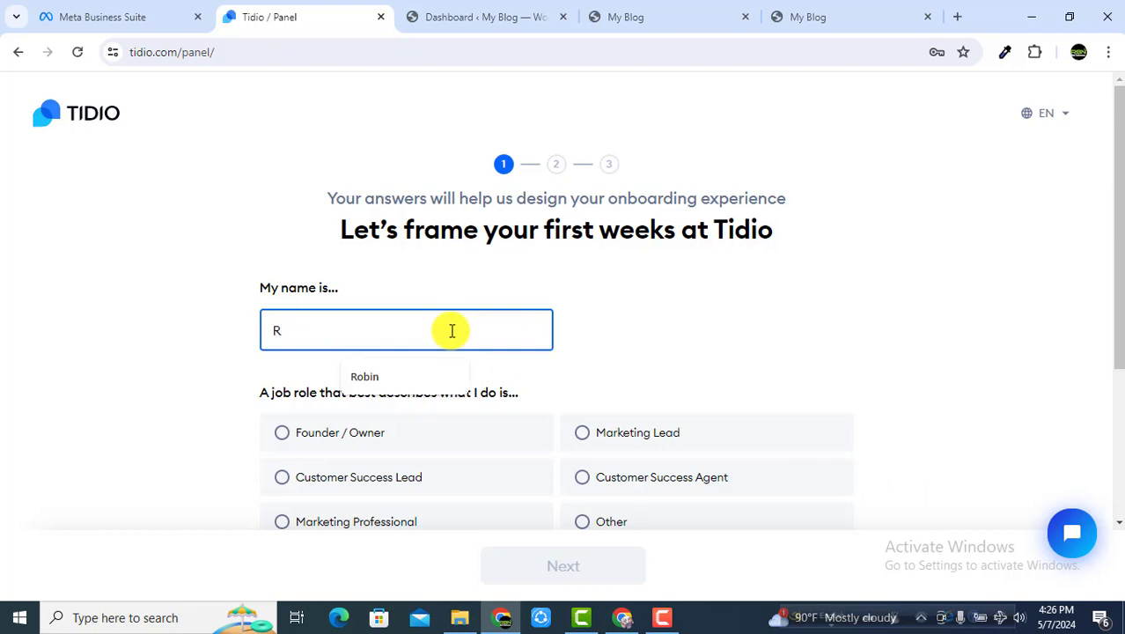
{"action": "type", "text": "obin"}
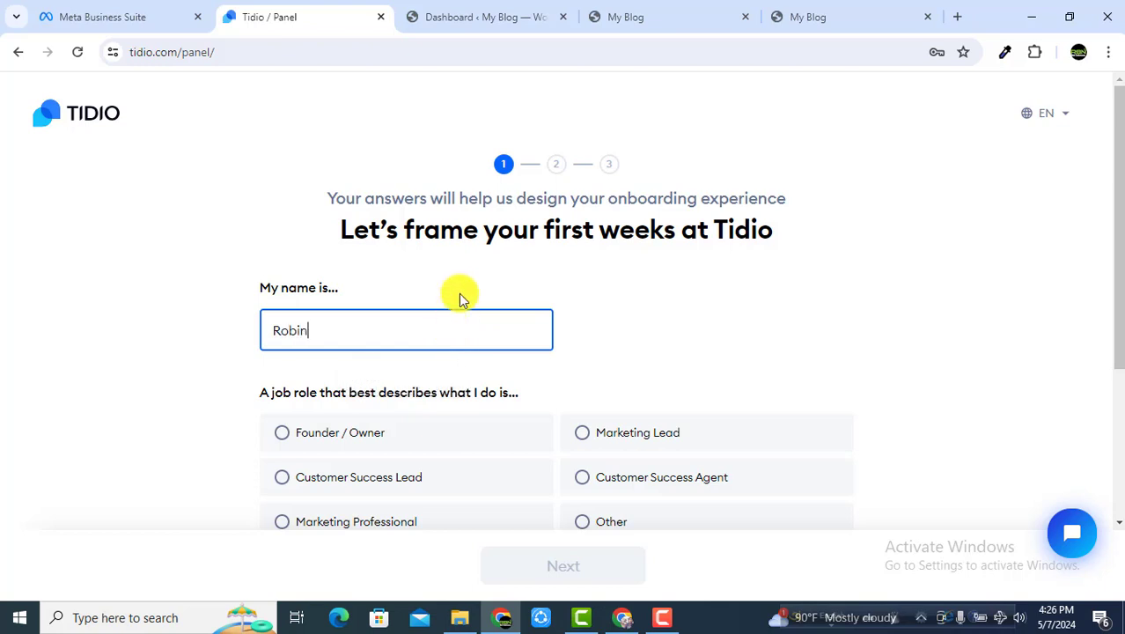
{"action": "scroll", "coordinate": [414, 339], "scroll_direction": "down", "scroll_amount": 2}
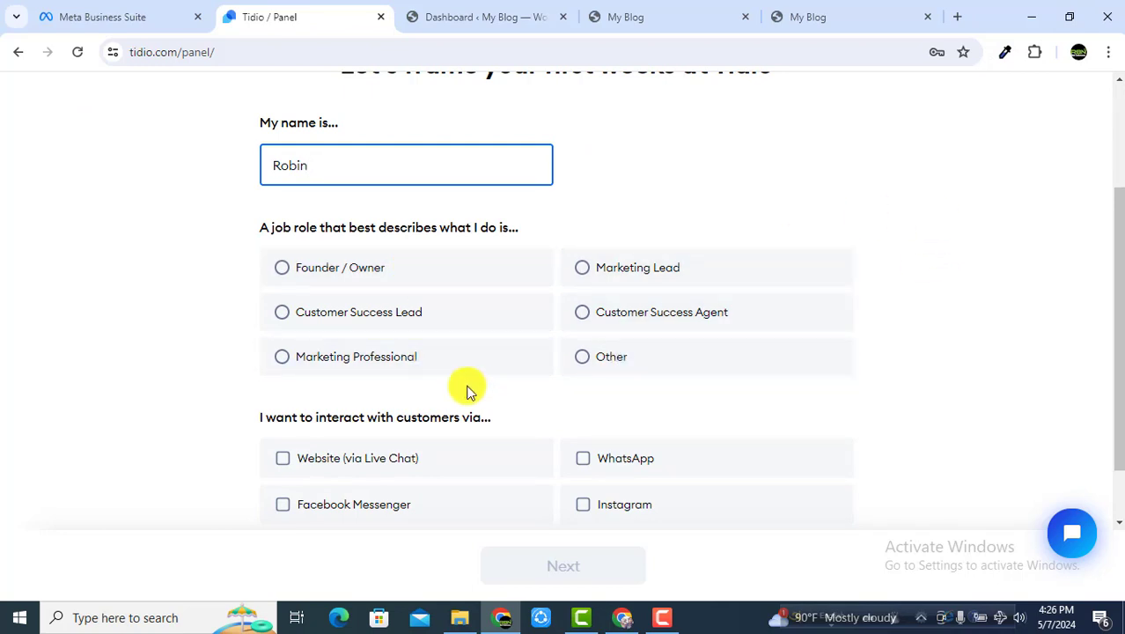
{"action": "left_click", "coordinate": [406, 358]}
{"action": "scroll", "coordinate": [645, 315], "scroll_direction": "down", "scroll_amount": 1}
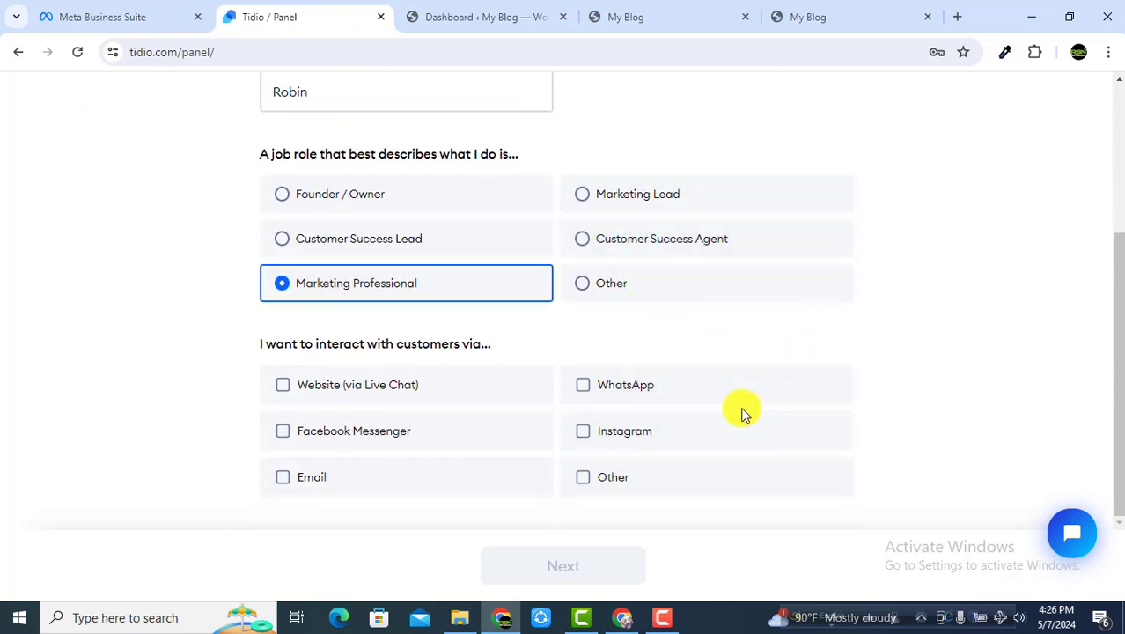
{"action": "left_click", "coordinate": [334, 388]}
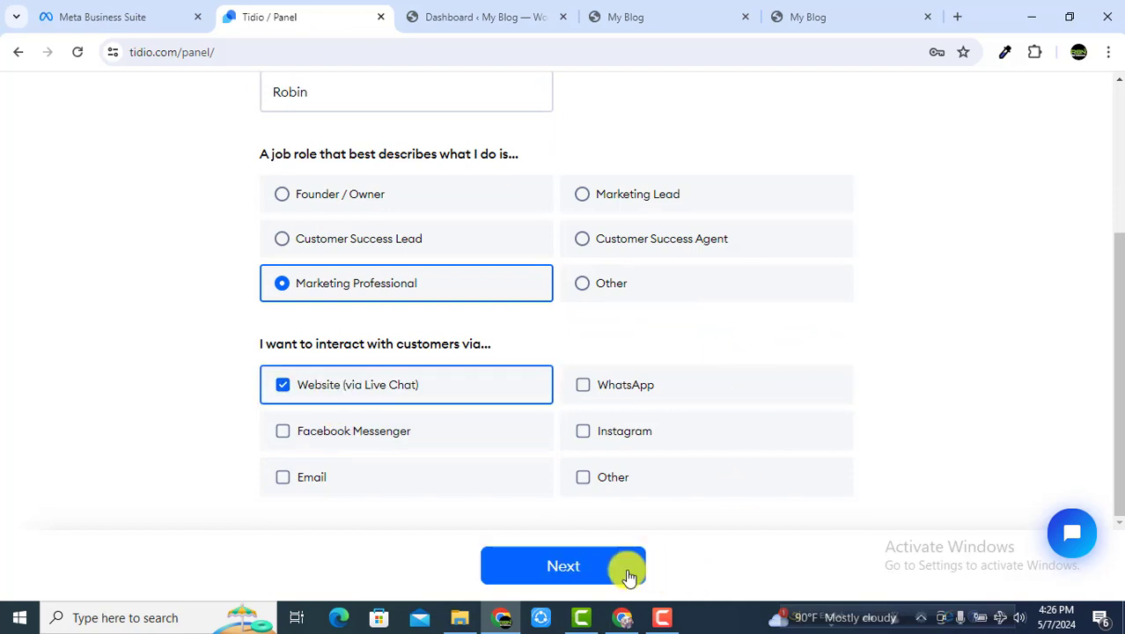
{"action": "left_click", "coordinate": [601, 565]}
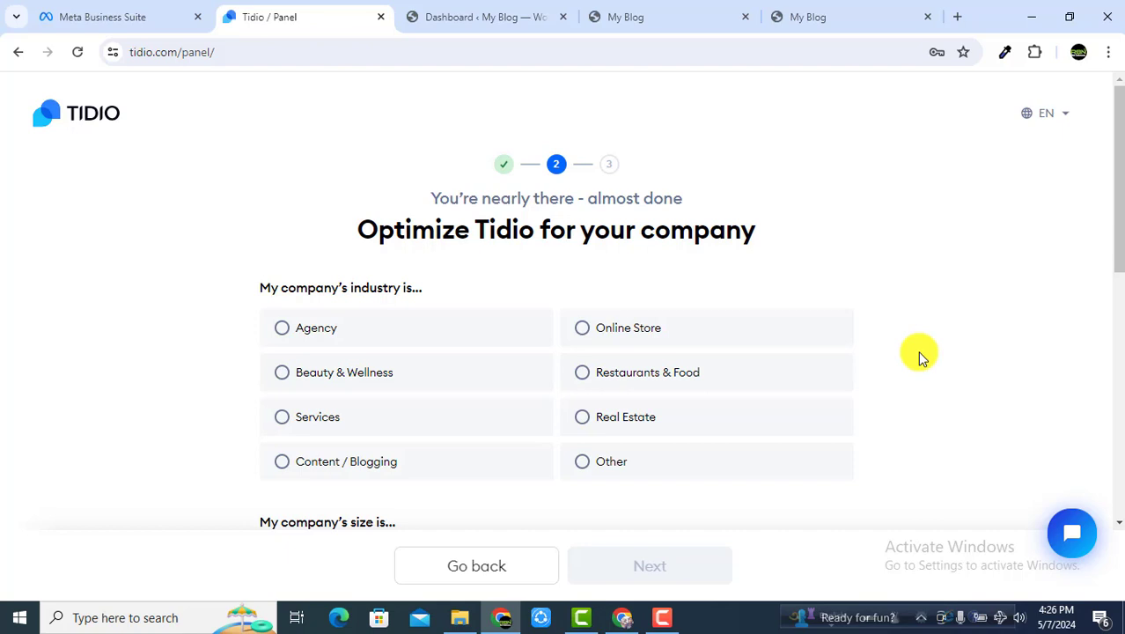
Step: Select Agency as industry, 2 - 50 as company size and 11 - 100 monthly inquiries
{"action": "scroll", "coordinate": [721, 387], "scroll_direction": "down", "scroll_amount": 1}
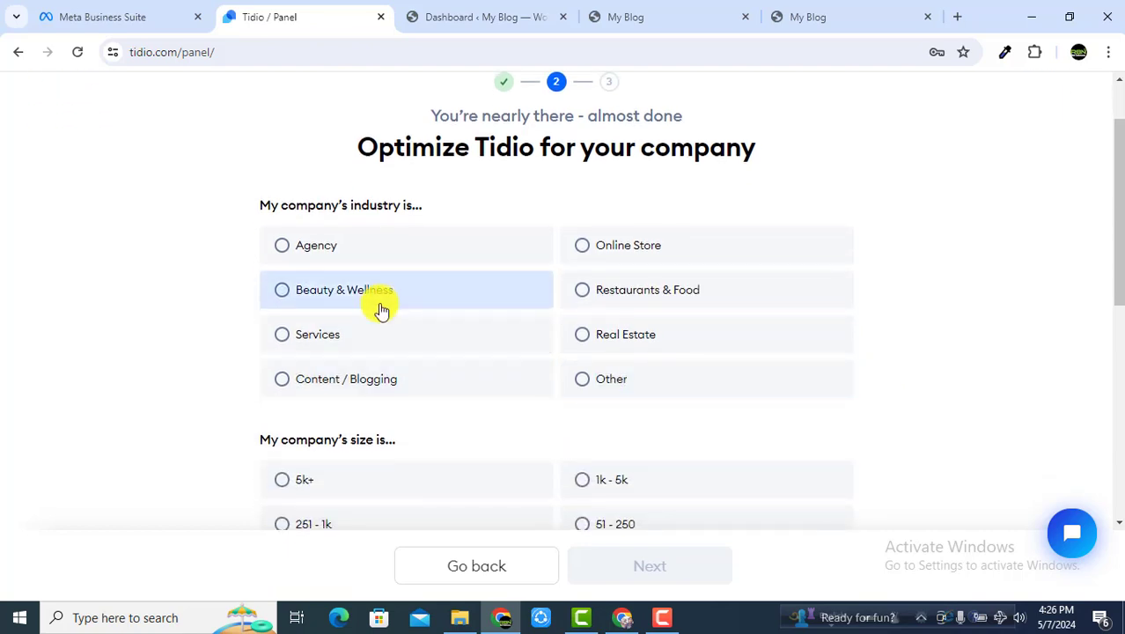
{"action": "left_click", "coordinate": [334, 245]}
{"action": "scroll", "coordinate": [704, 343], "scroll_direction": "down", "scroll_amount": 2}
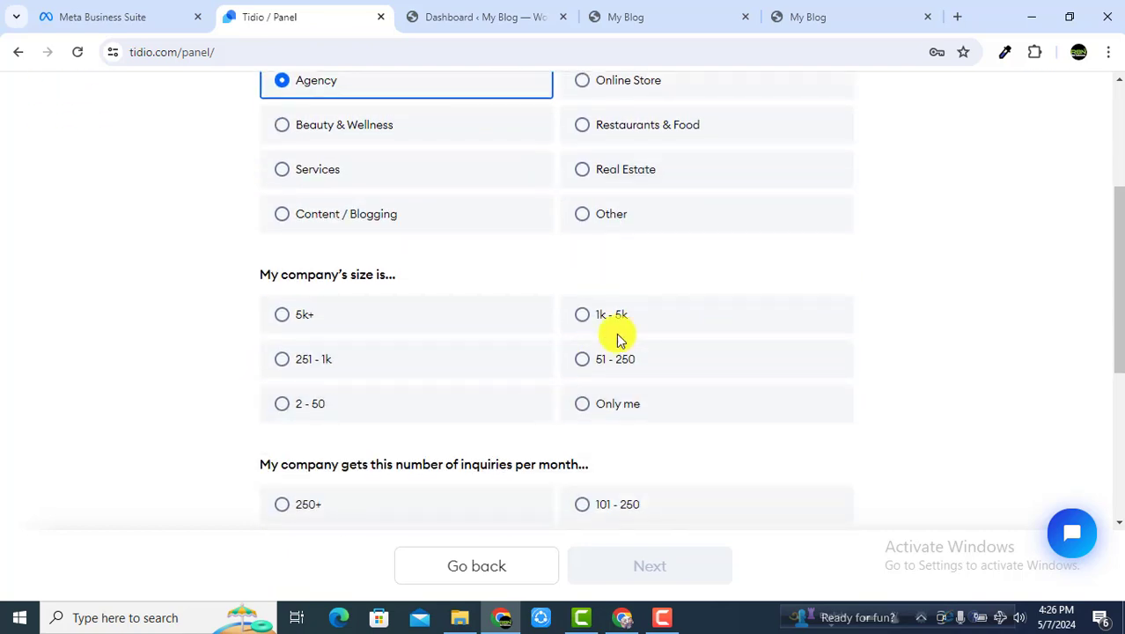
{"action": "scroll", "coordinate": [616, 344], "scroll_direction": "down", "scroll_amount": 1}
{"action": "left_click", "coordinate": [345, 327]}
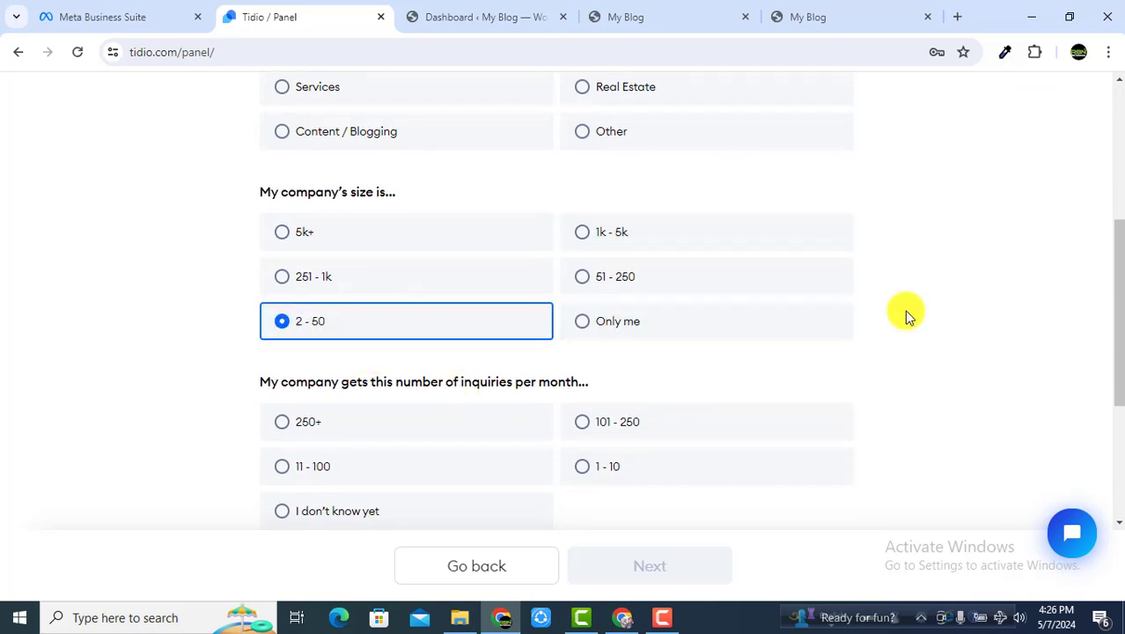
{"action": "scroll", "coordinate": [906, 314], "scroll_direction": "down", "scroll_amount": 3}
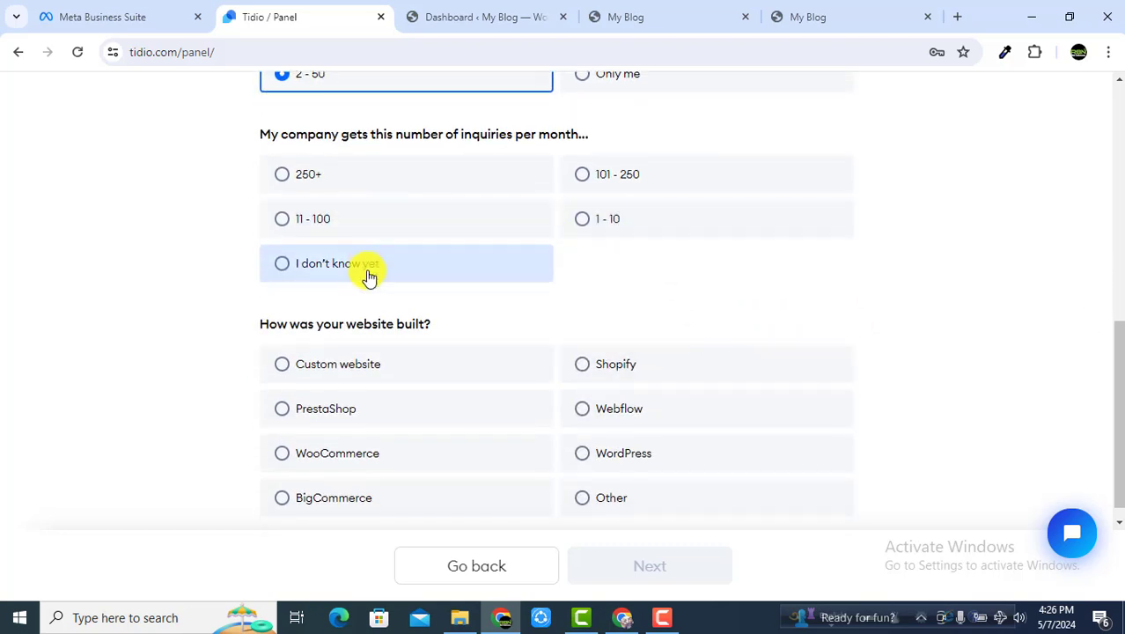
{"action": "left_click", "coordinate": [314, 225]}
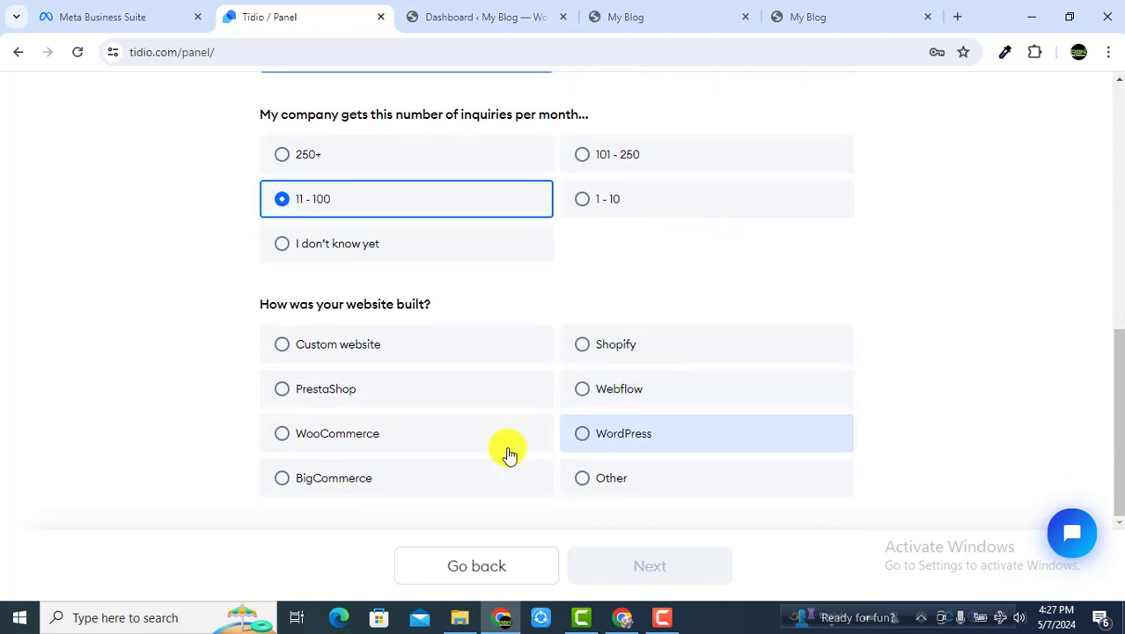
Step: Choose WordPress, advance to step 3, and answer Within one month, Email and Youtube
{"action": "left_click", "coordinate": [606, 438]}
{"action": "left_click", "coordinate": [635, 574]}
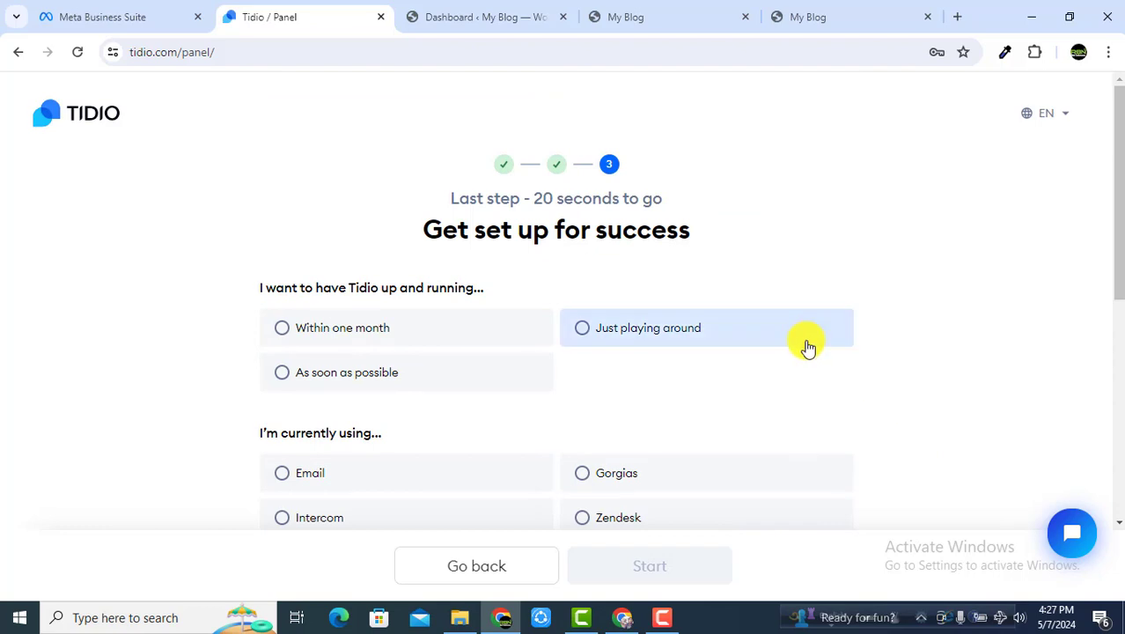
{"action": "scroll", "coordinate": [806, 347], "scroll_direction": "down", "scroll_amount": 2}
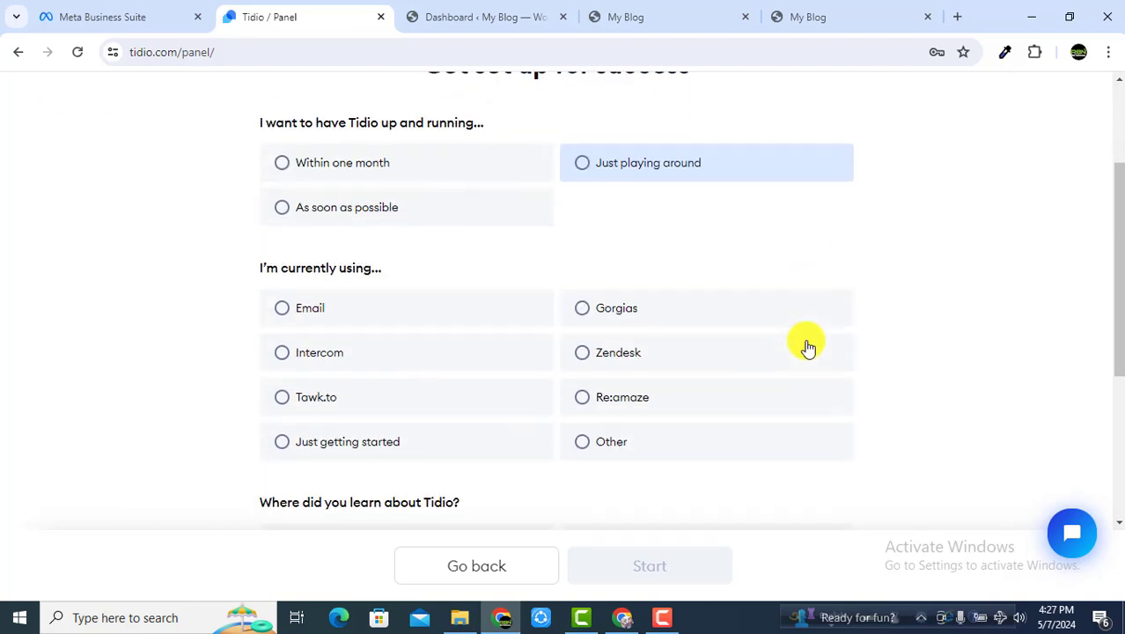
{"action": "left_click", "coordinate": [334, 169]}
{"action": "scroll", "coordinate": [848, 352], "scroll_direction": "down", "scroll_amount": 2}
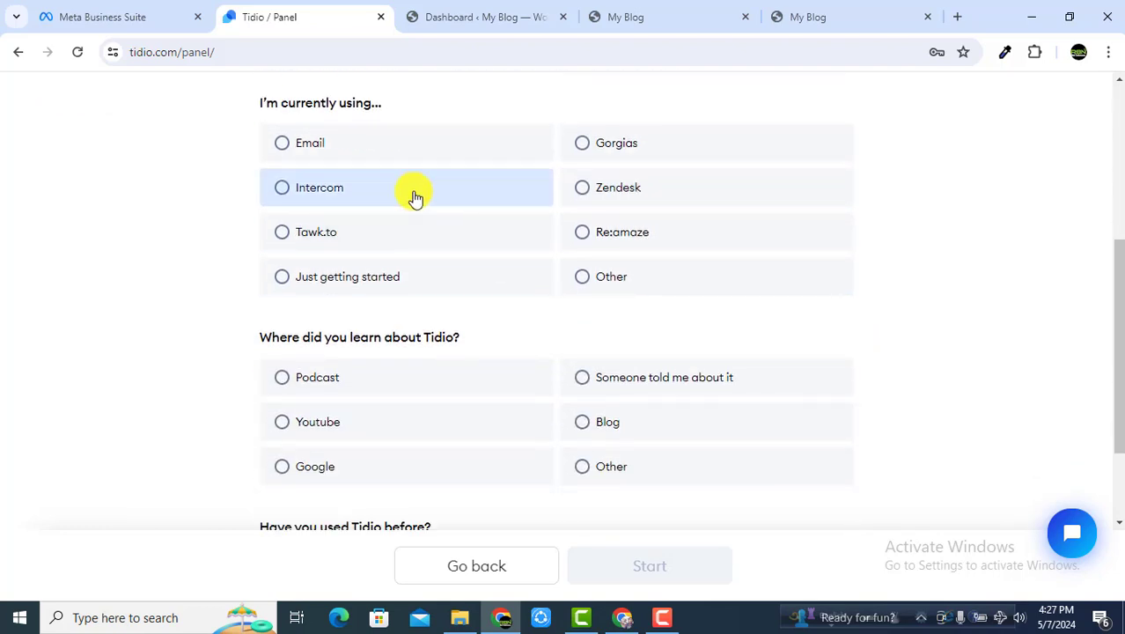
{"action": "left_click", "coordinate": [323, 152]}
{"action": "scroll", "coordinate": [694, 387], "scroll_direction": "down", "scroll_amount": 2}
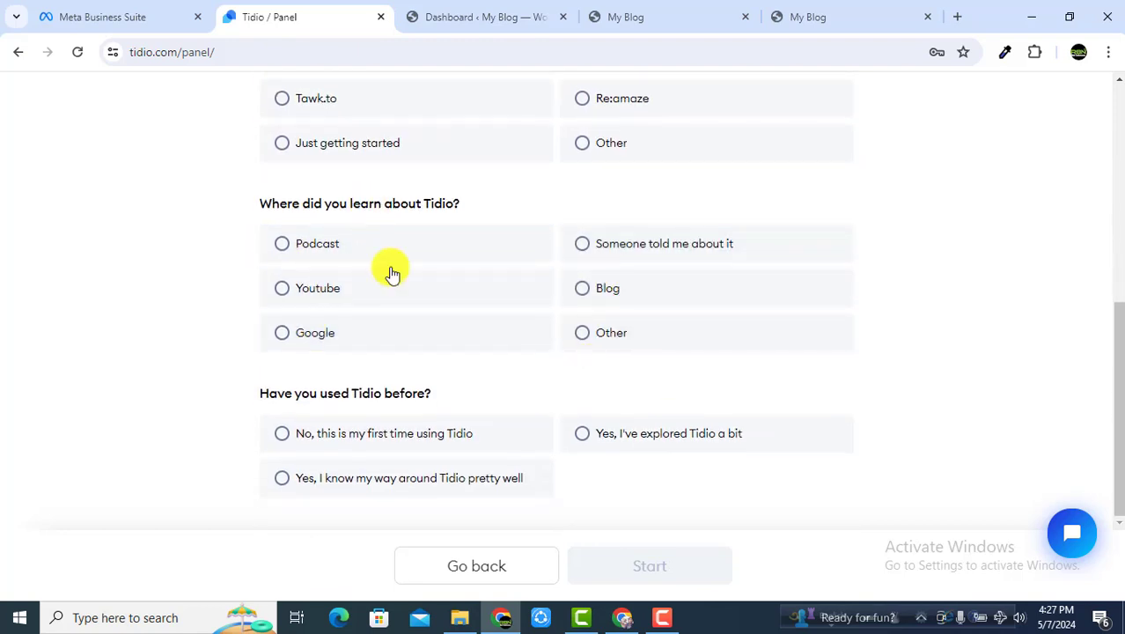
{"action": "left_click", "coordinate": [319, 293]}
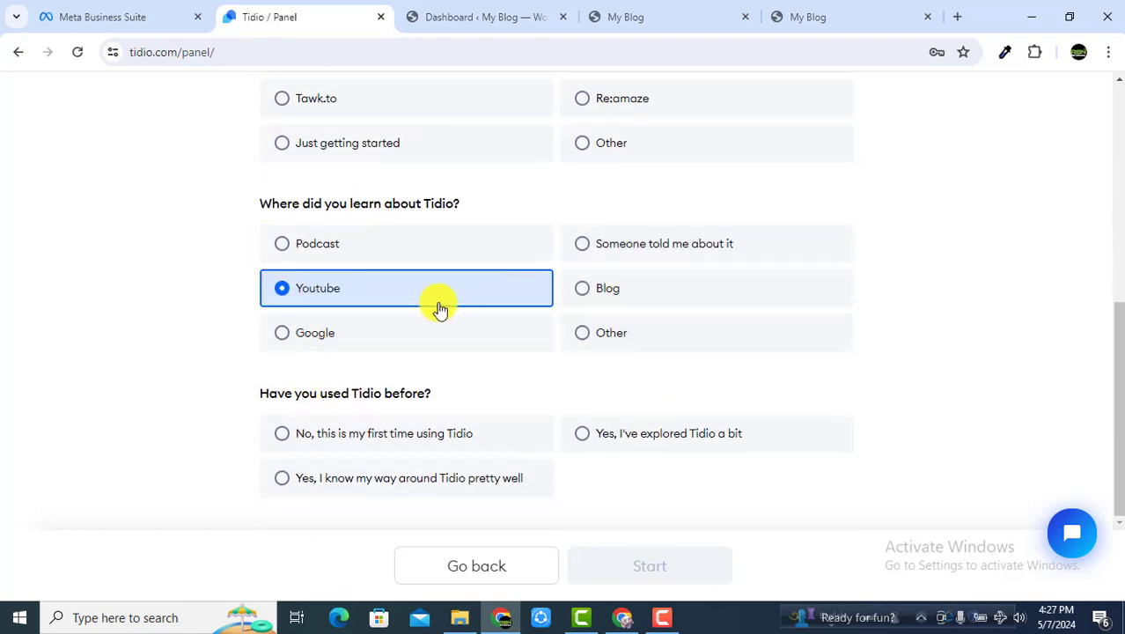
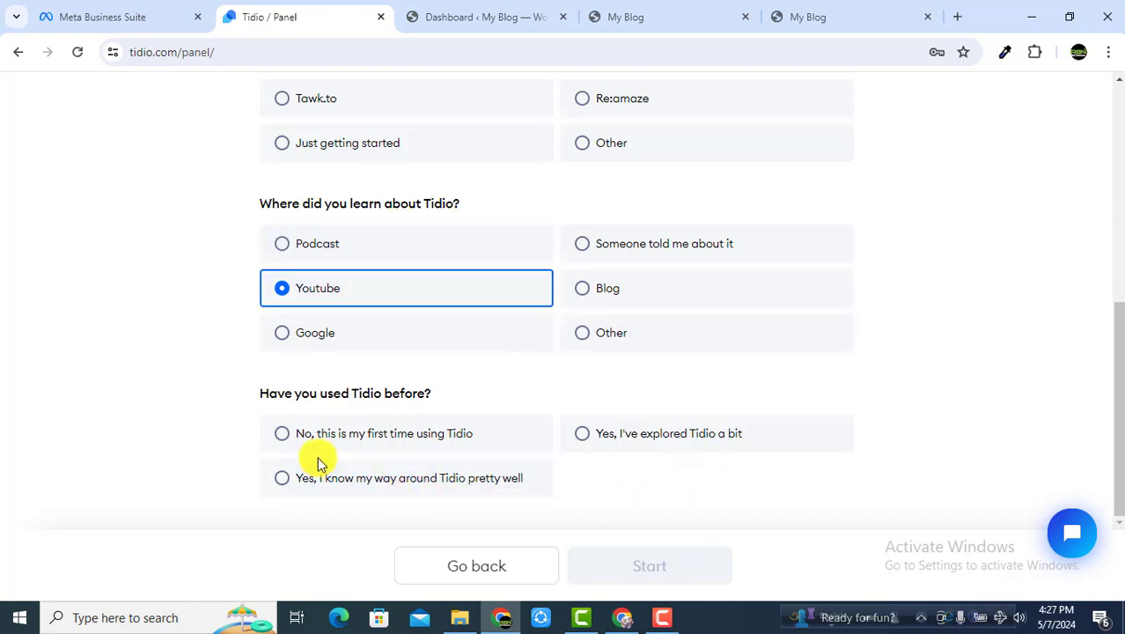
Step: Answer 'No, this is my first time', start with Enable Lyro, and dismiss the trial popup
{"action": "left_click", "coordinate": [371, 442]}
{"action": "left_click", "coordinate": [649, 565]}
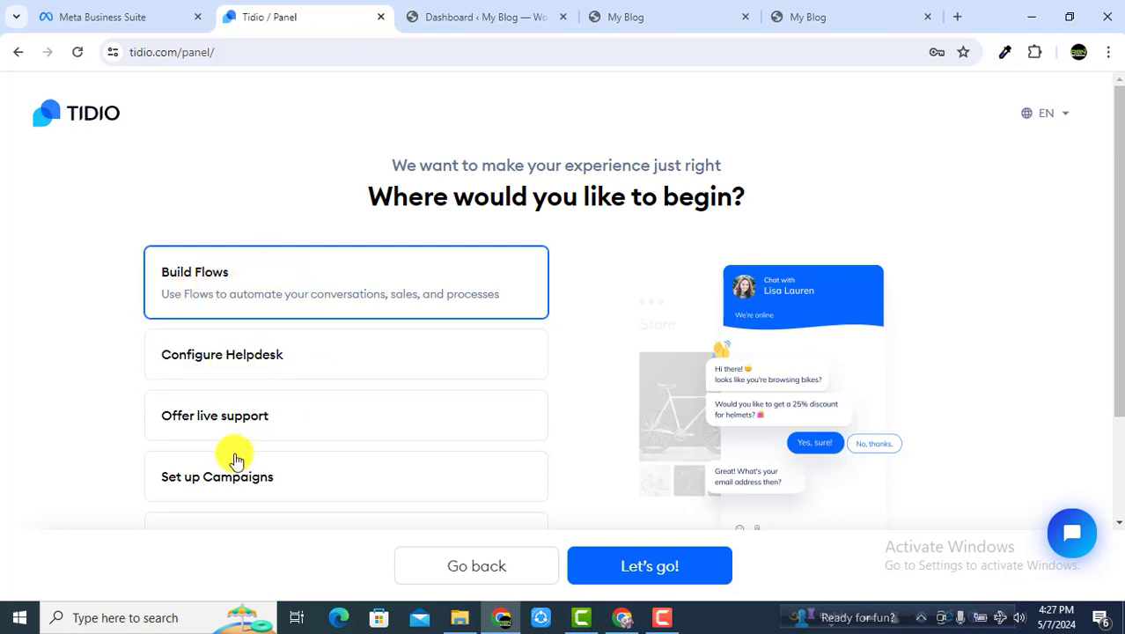
{"action": "scroll", "coordinate": [264, 419], "scroll_direction": "down", "scroll_amount": 2}
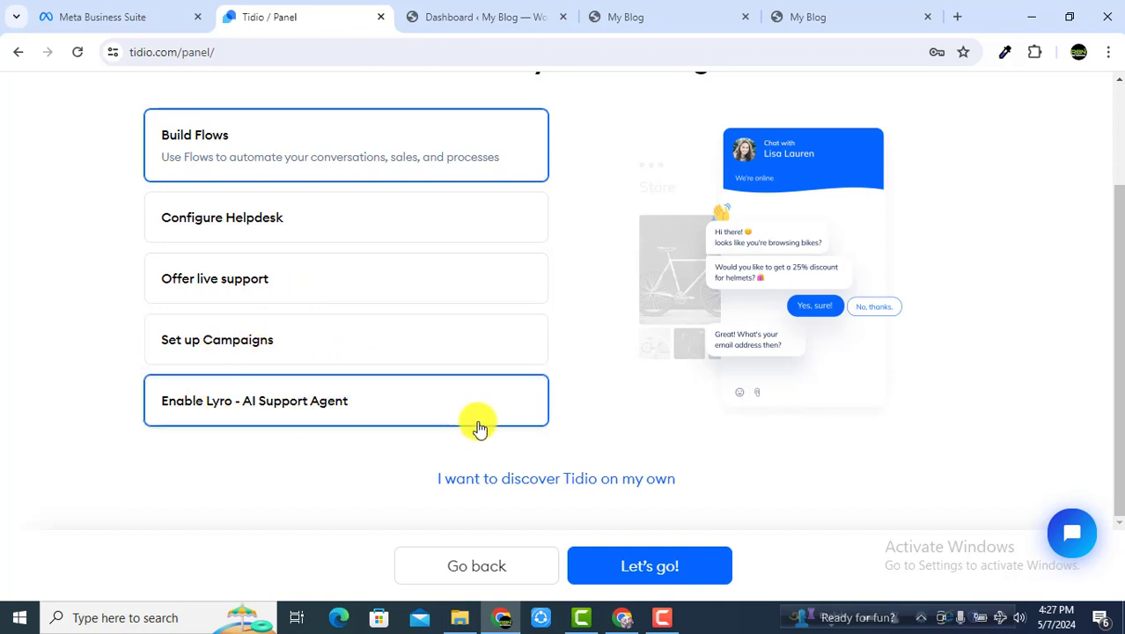
{"action": "left_click", "coordinate": [356, 403]}
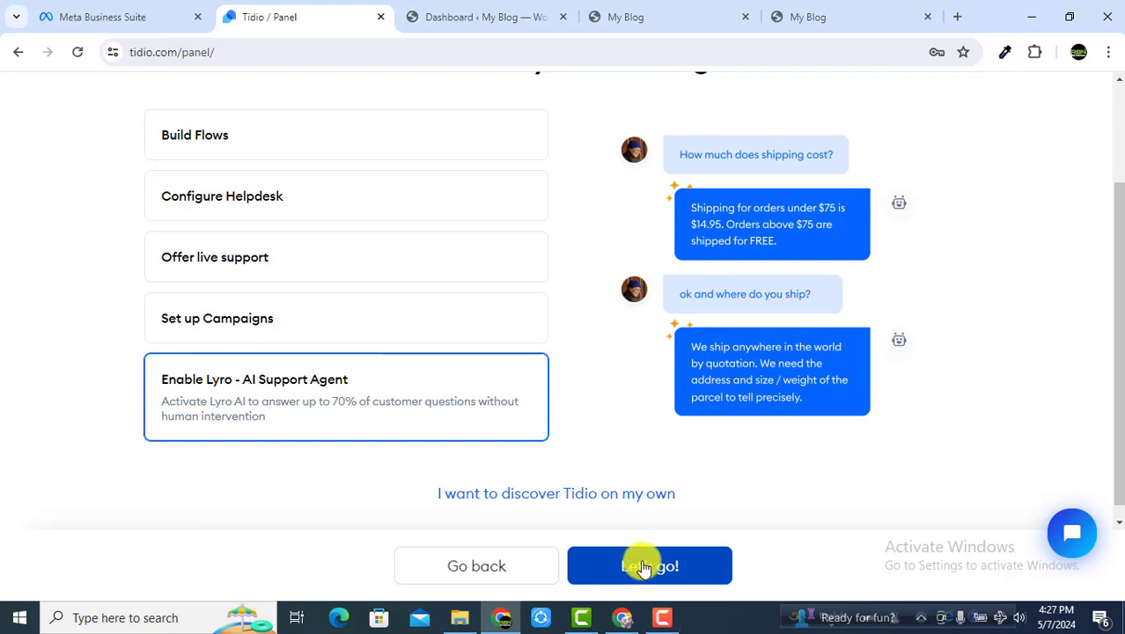
{"action": "left_click", "coordinate": [672, 579]}
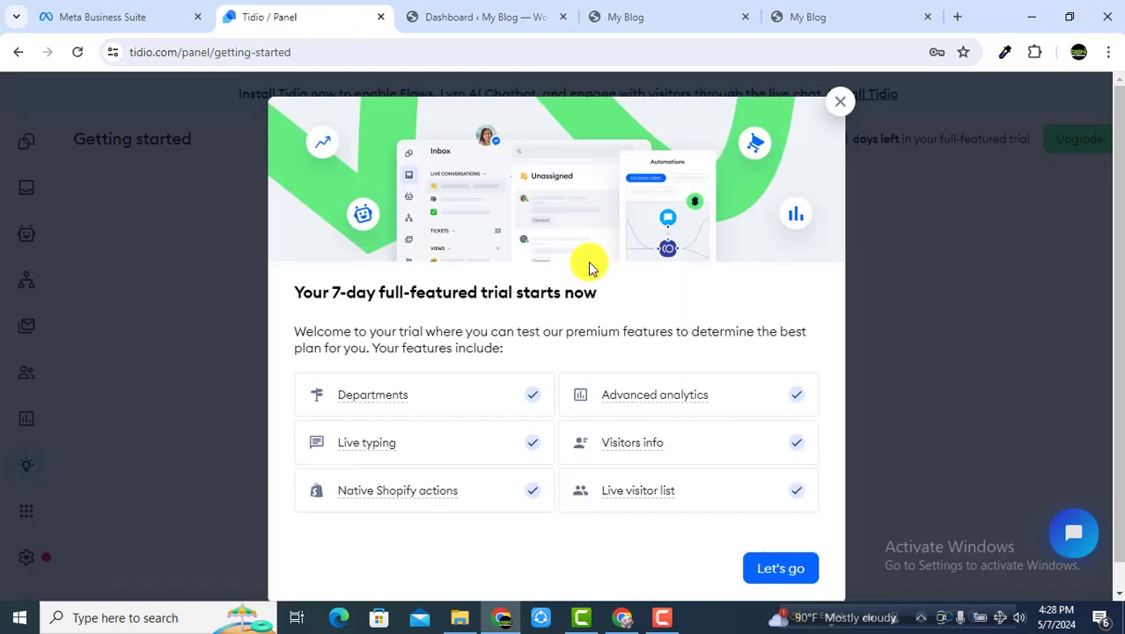
{"action": "left_click", "coordinate": [783, 551]}
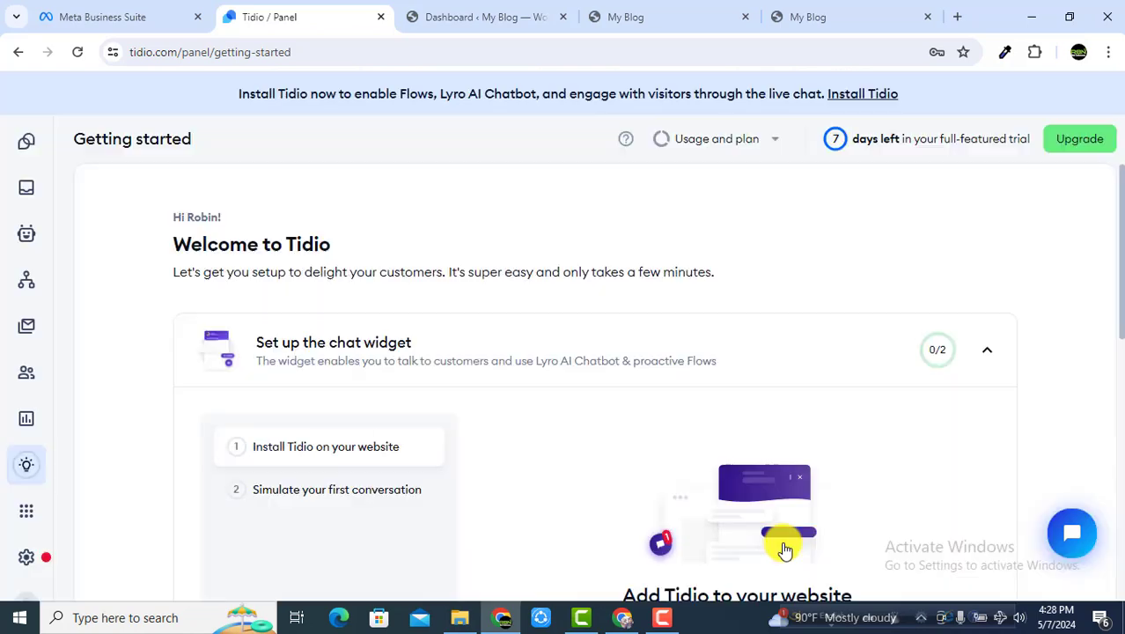
Step: Begin the Install Tidio widget setup and edit the agent's Your name field
{"action": "scroll", "coordinate": [630, 369], "scroll_direction": "down", "scroll_amount": 3}
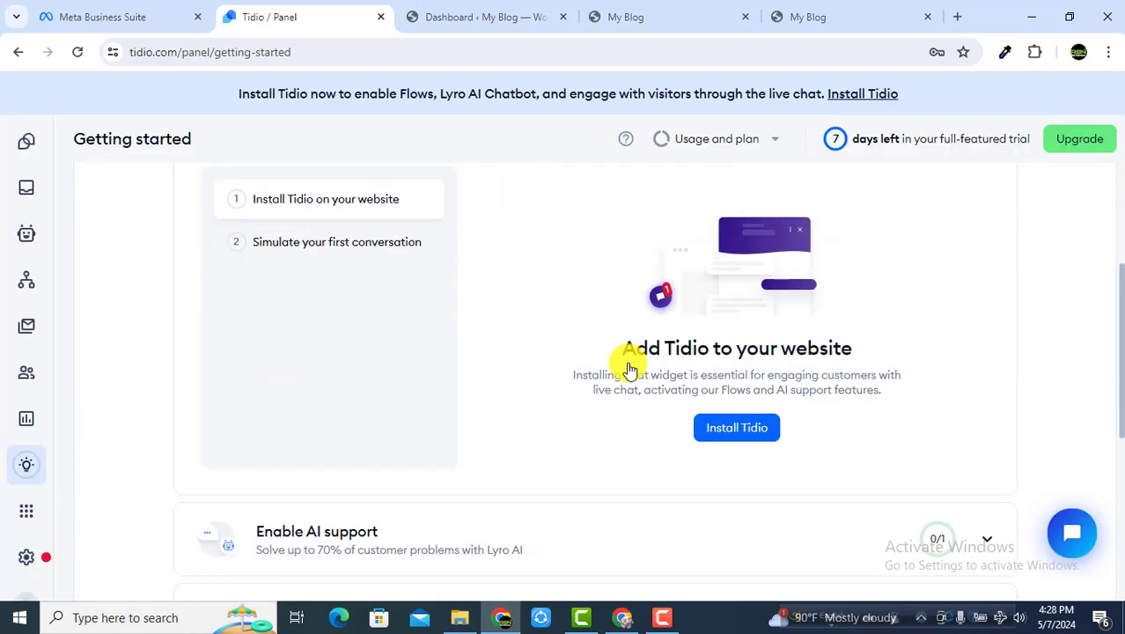
{"action": "left_click", "coordinate": [749, 429]}
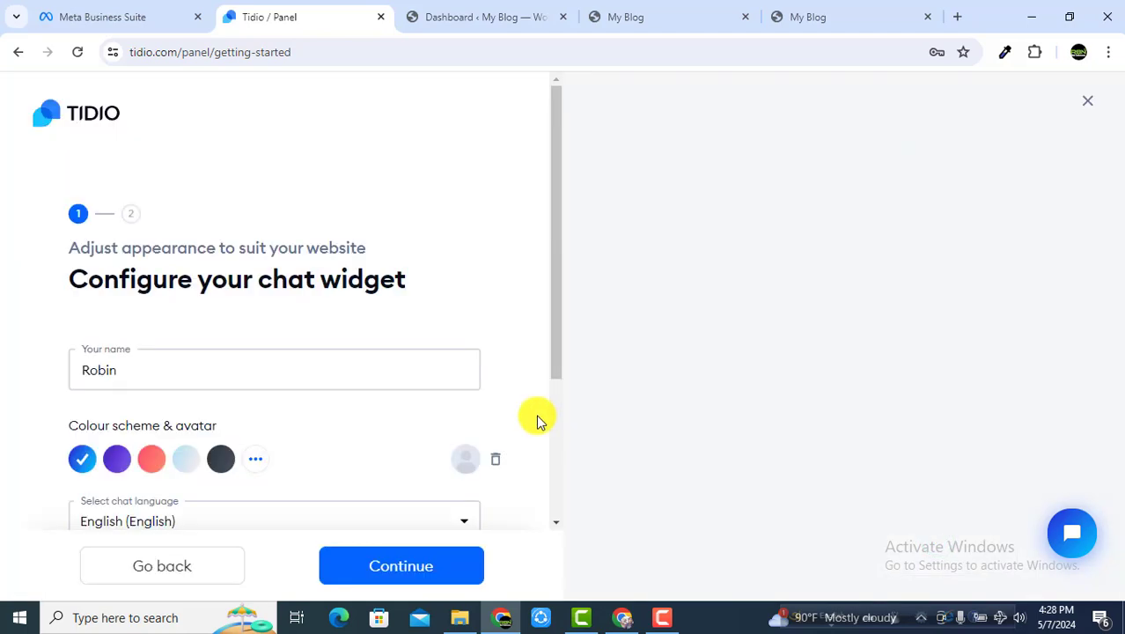
{"action": "left_click_drag", "start_coordinate": [146, 376], "coordinate": [5, 376]}
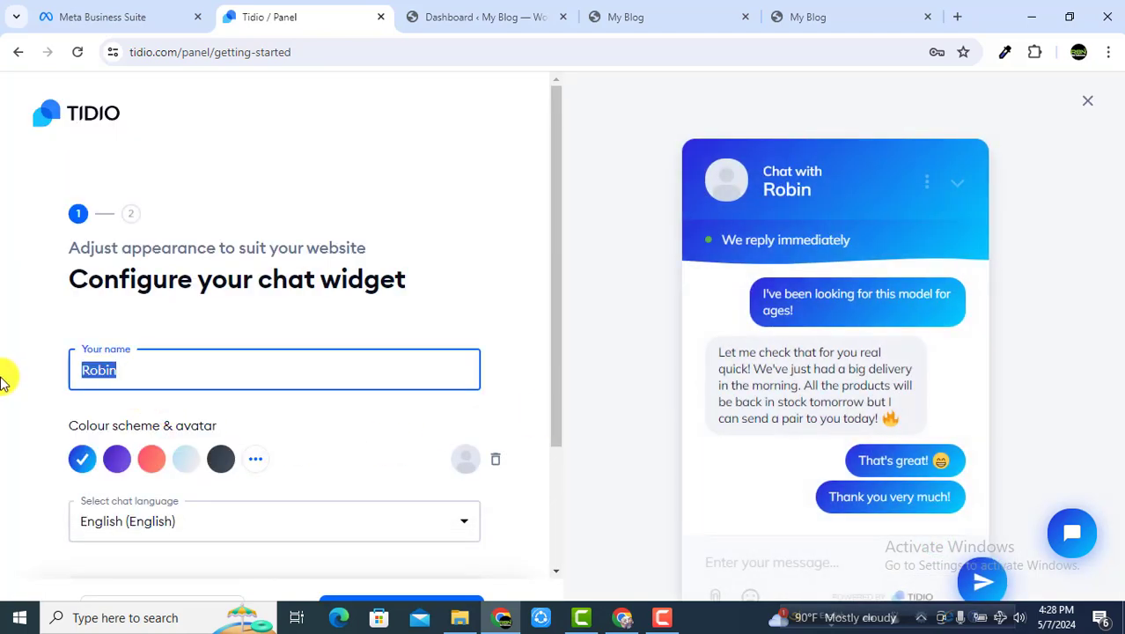
{"action": "scroll", "coordinate": [260, 377], "scroll_direction": "down", "scroll_amount": 2}
{"action": "scroll", "coordinate": [259, 377], "scroll_direction": "up", "scroll_amount": 2}
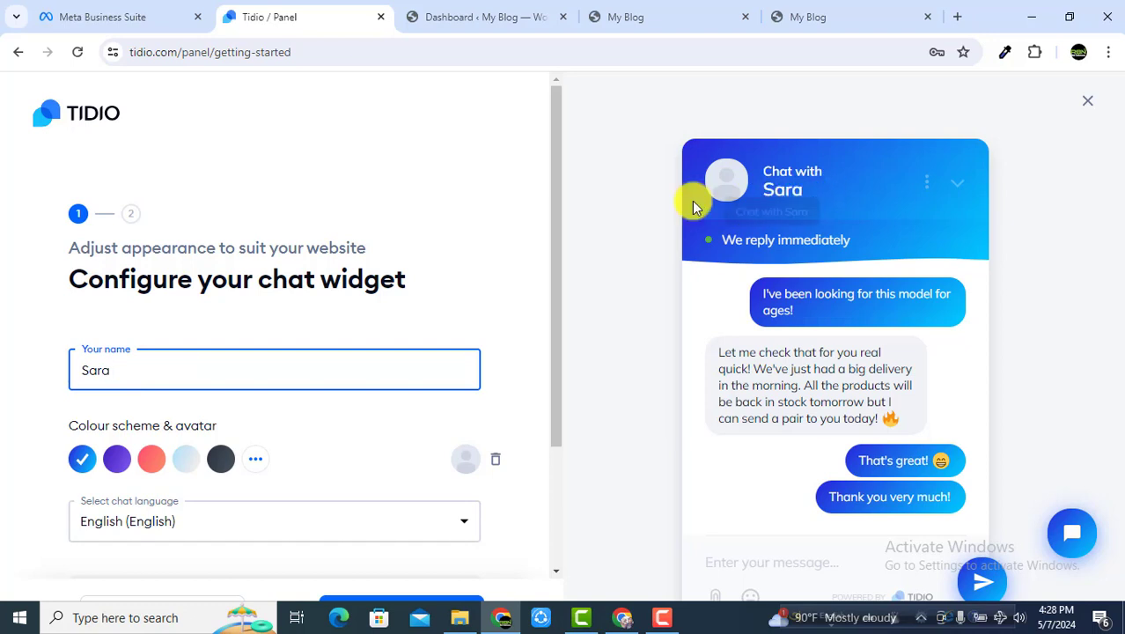
{"action": "scroll", "coordinate": [261, 507], "scroll_direction": "down", "scroll_amount": 1}
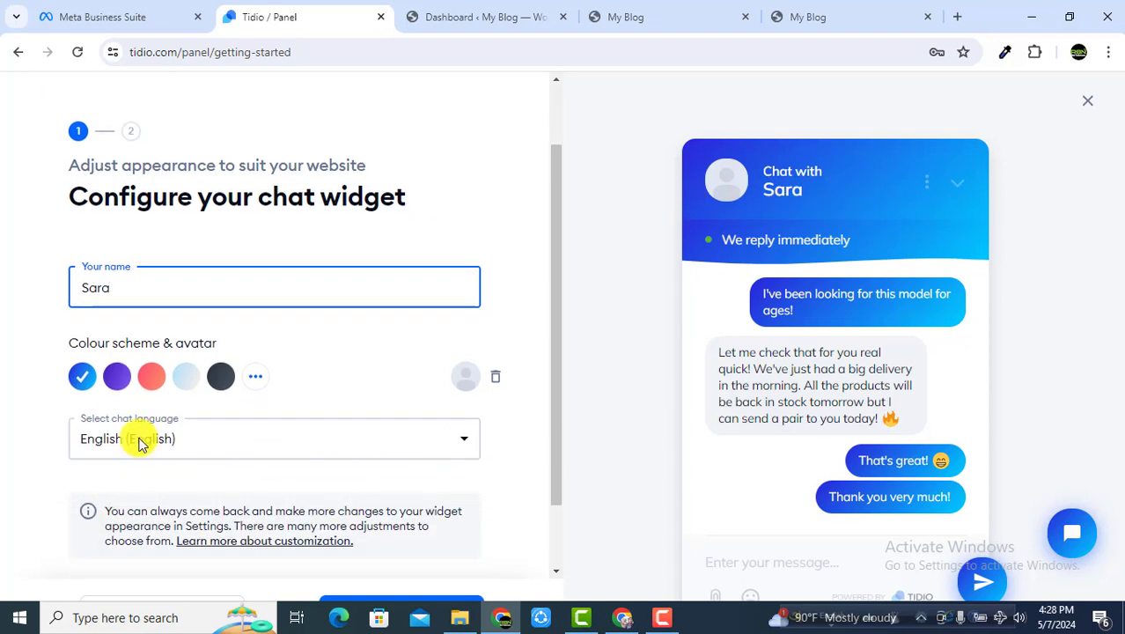
Step: Try the preset colour schemes, then set the widget colour to deep blue from the full palette
{"action": "left_click", "coordinate": [117, 376]}
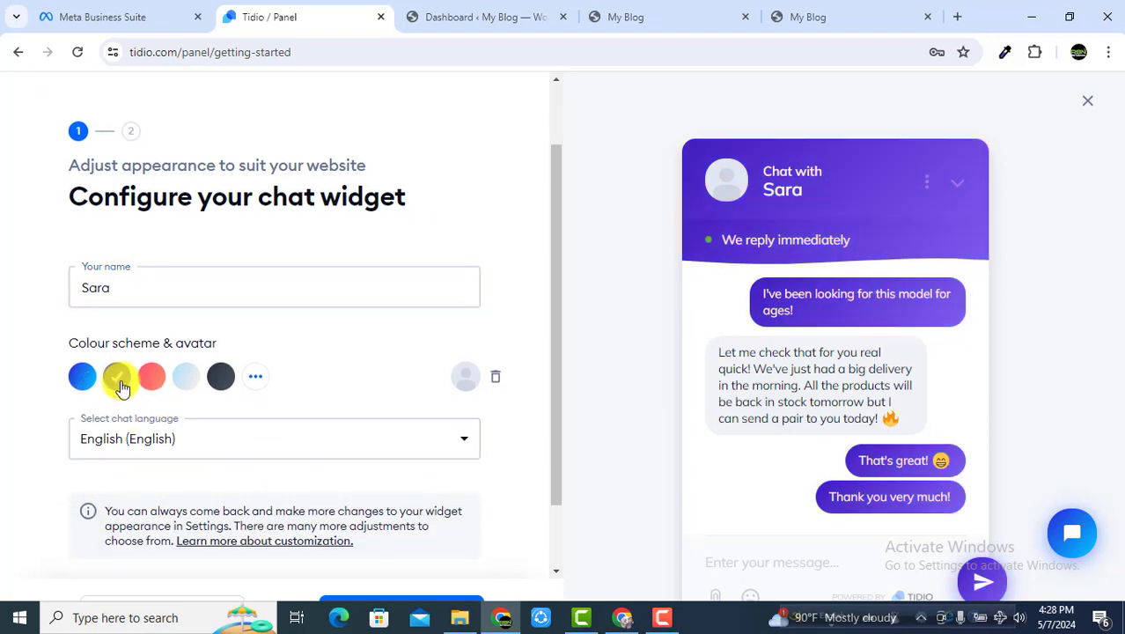
{"action": "left_click", "coordinate": [151, 376]}
{"action": "left_click", "coordinate": [186, 376]}
{"action": "left_click", "coordinate": [219, 377]}
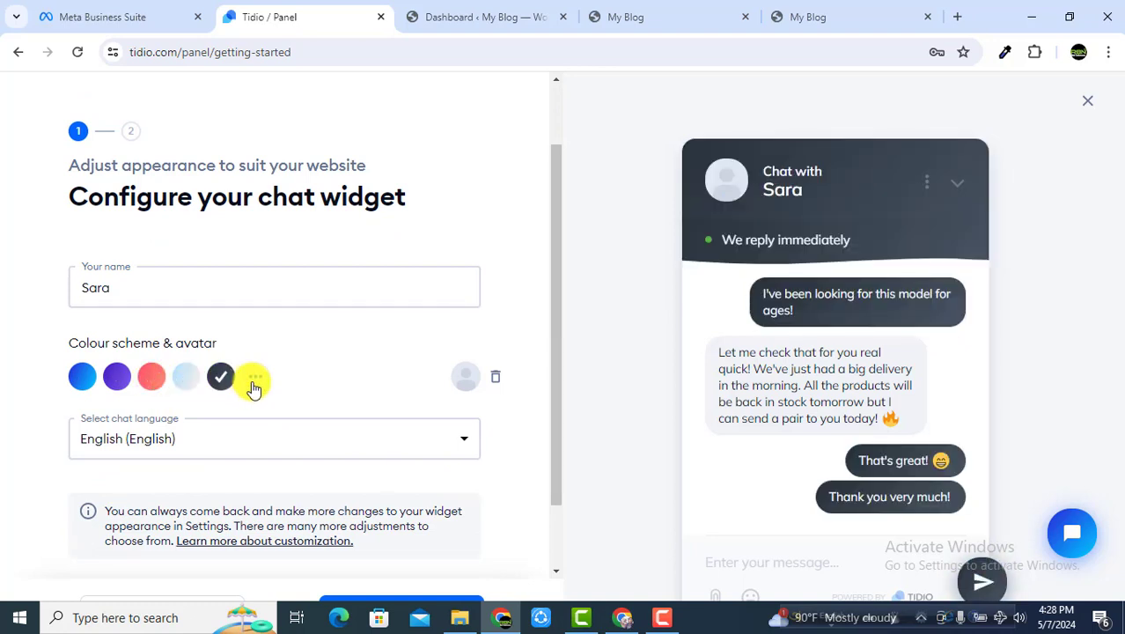
{"action": "left_click", "coordinate": [255, 378]}
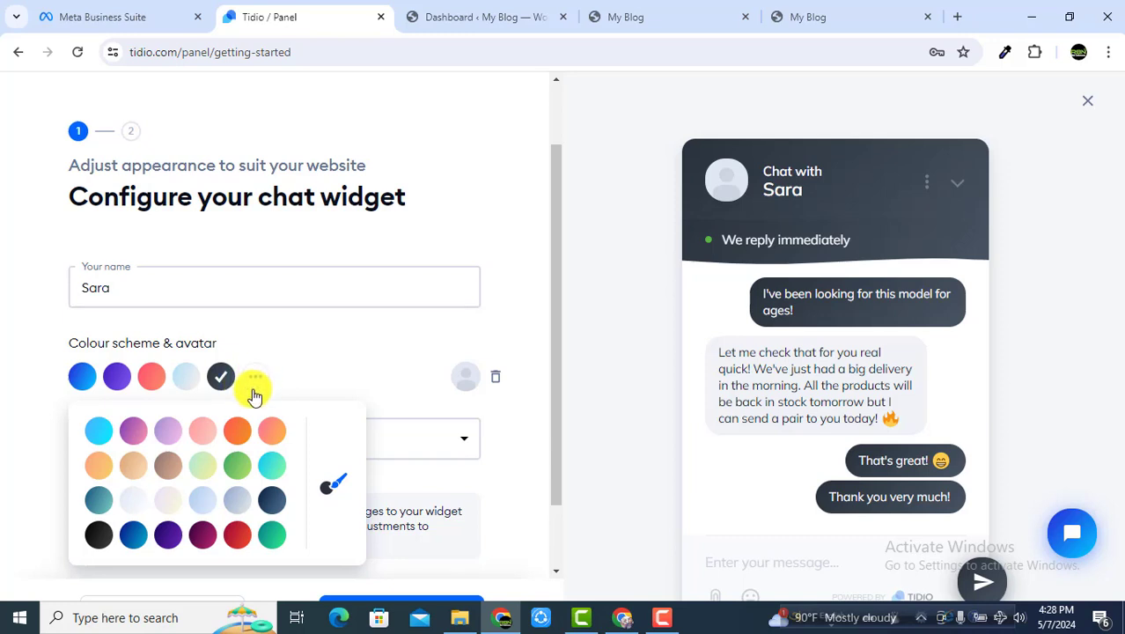
{"action": "left_click", "coordinate": [193, 505]}
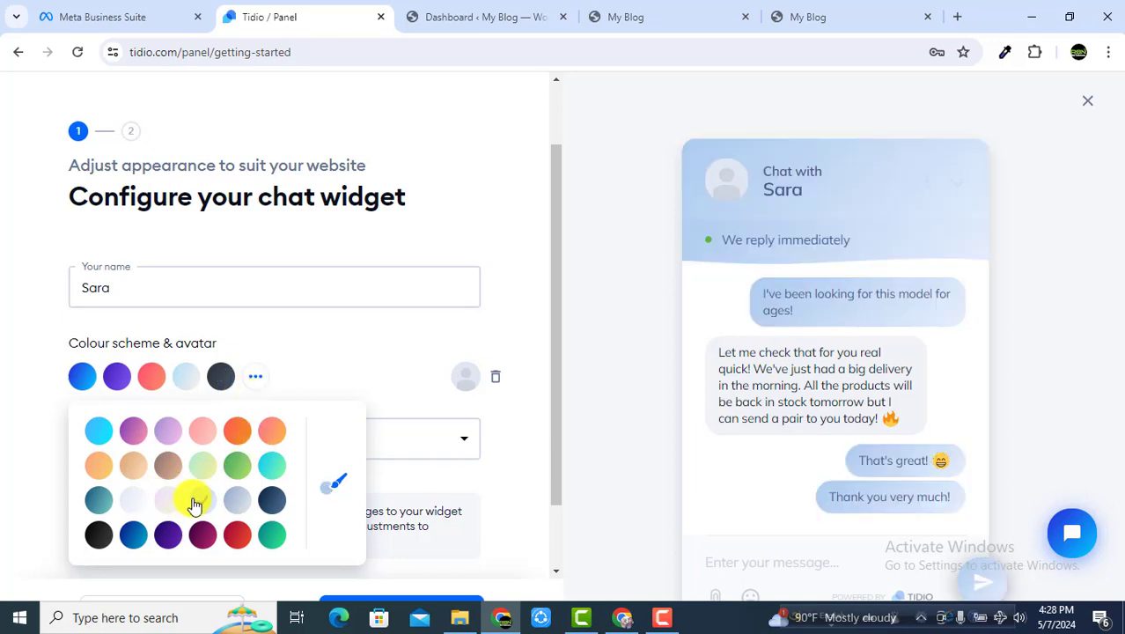
{"action": "left_click", "coordinate": [133, 535]}
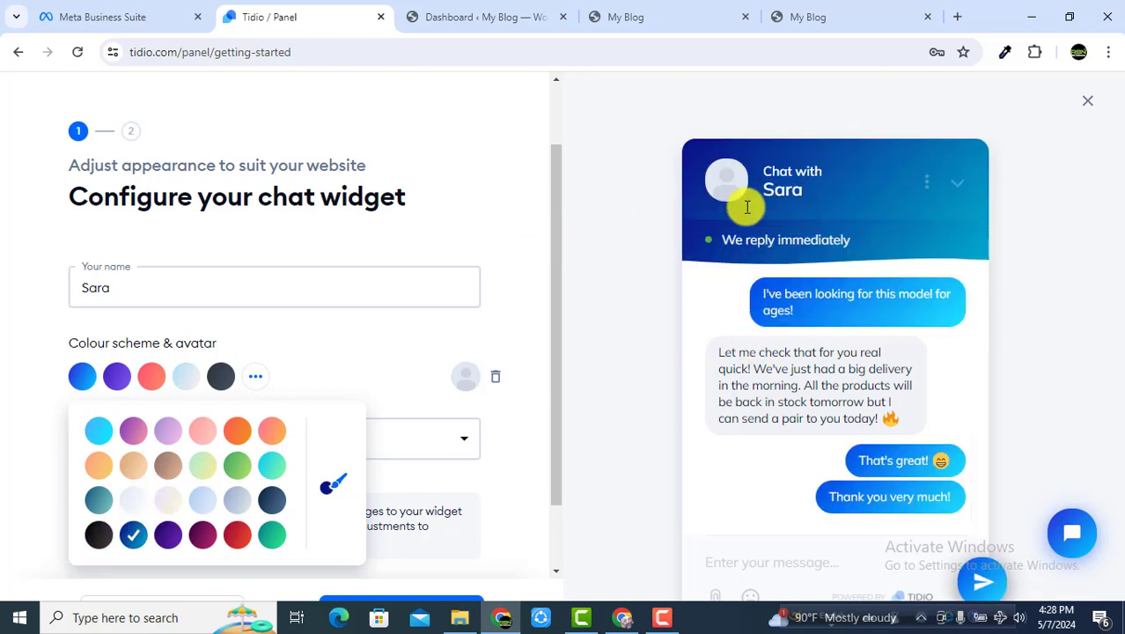
{"action": "left_click", "coordinate": [472, 224]}
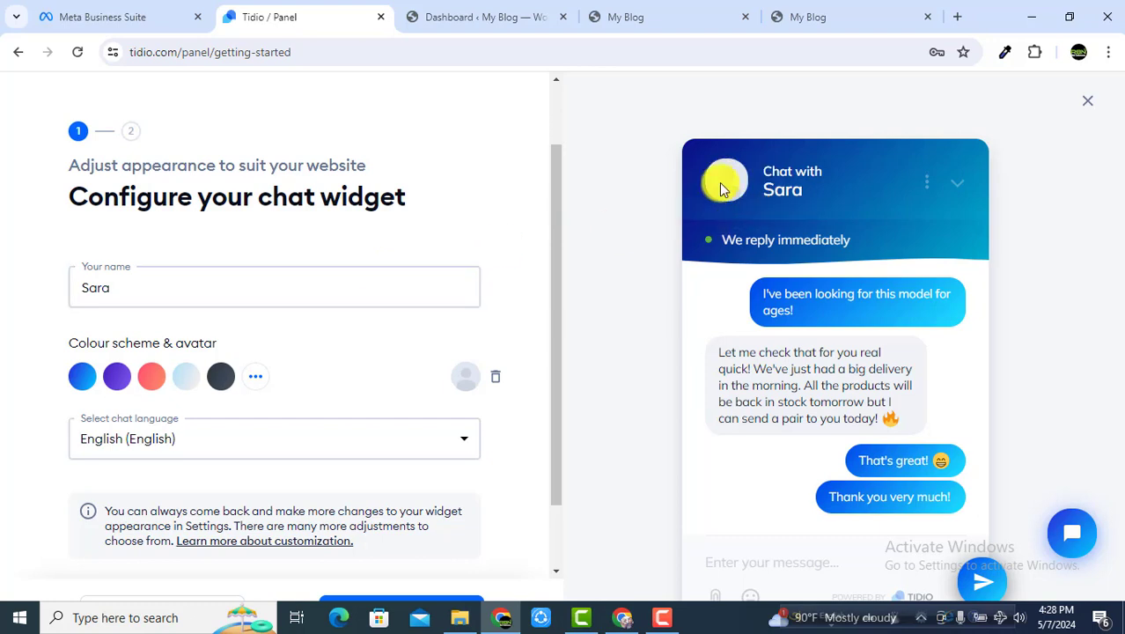
Step: Set a photo from Downloads as the agent avatar and continue to installation
{"action": "left_click", "coordinate": [467, 378]}
{"action": "left_click", "coordinate": [566, 227]}
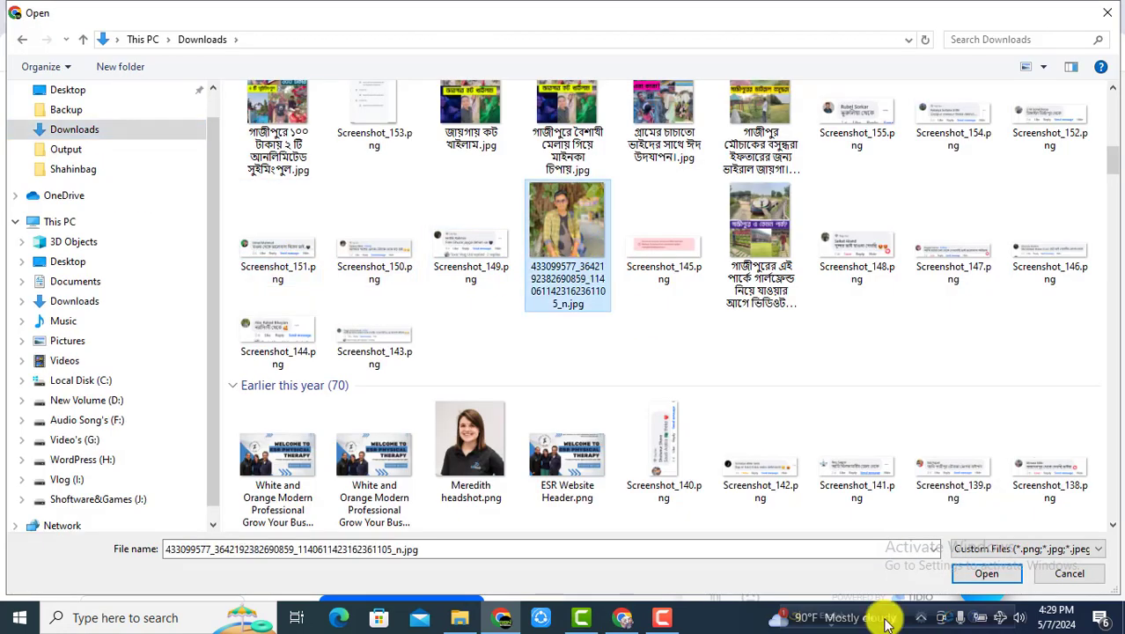
{"action": "left_click", "coordinate": [982, 577]}
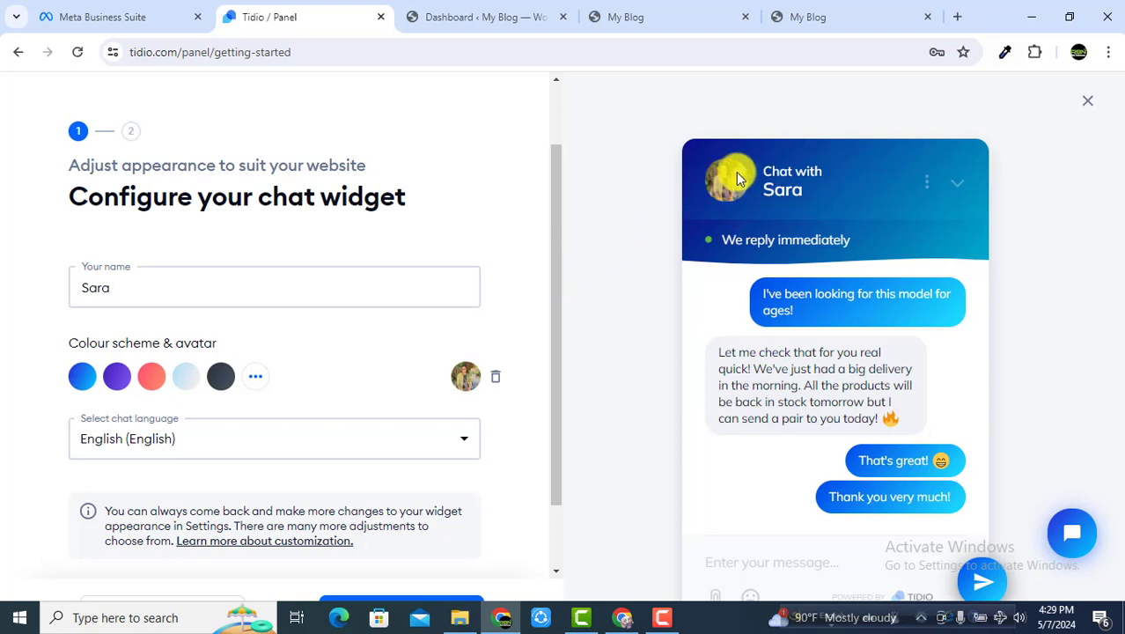
{"action": "scroll", "coordinate": [391, 388], "scroll_direction": "down", "scroll_amount": 1}
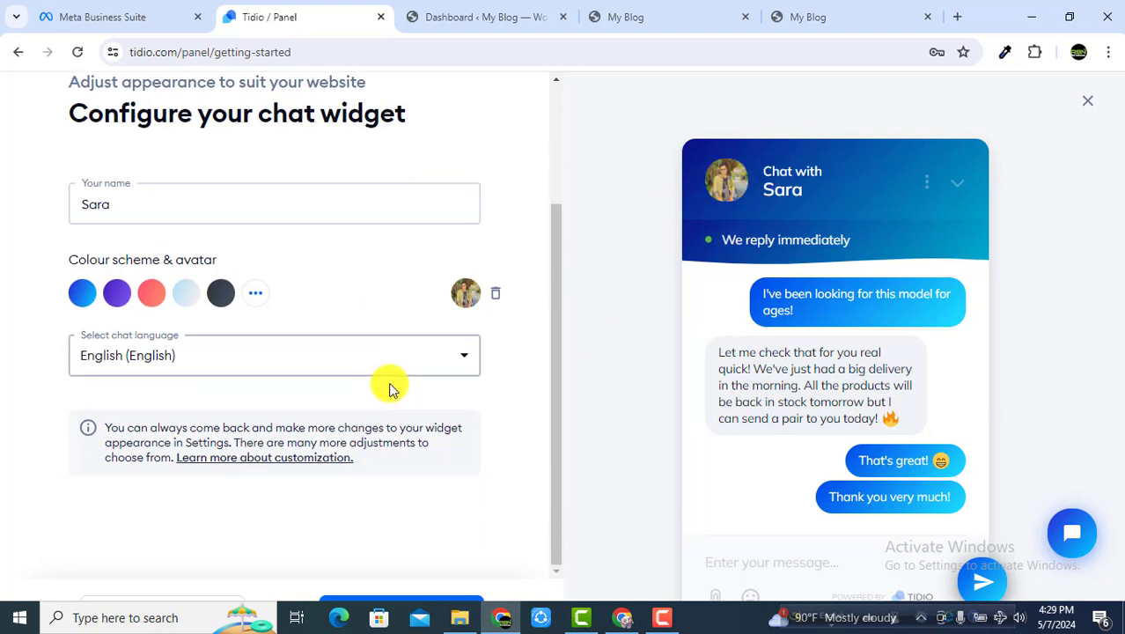
{"action": "left_click", "coordinate": [419, 602]}
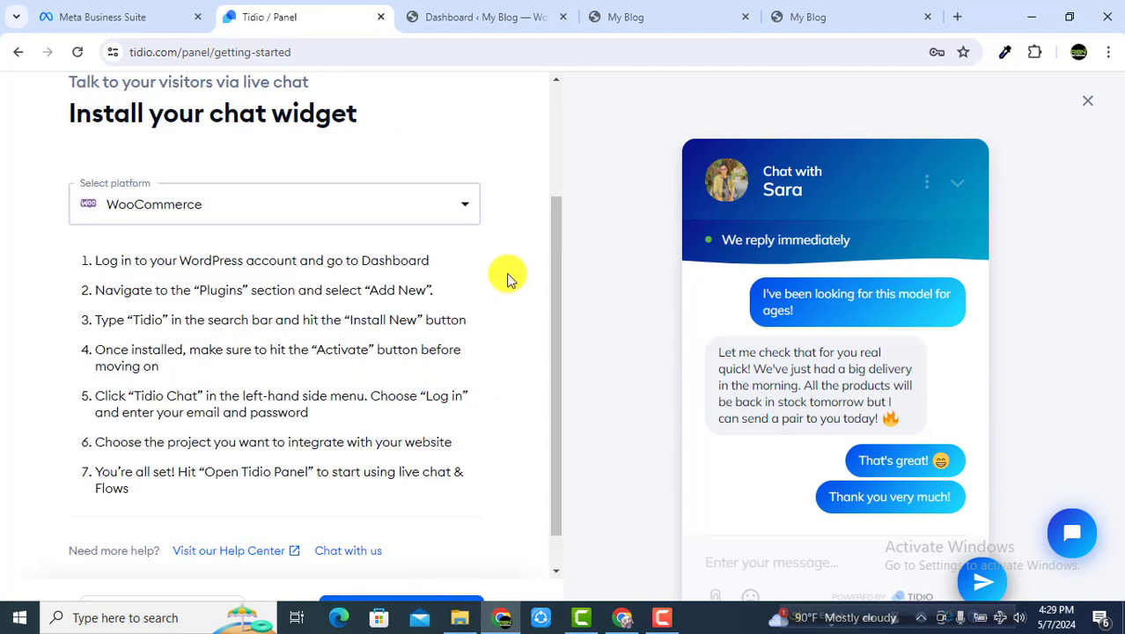
Step: Choose WordPress as the install platform and switch to the WordPress dashboard tab
{"action": "left_click", "coordinate": [476, 20]}
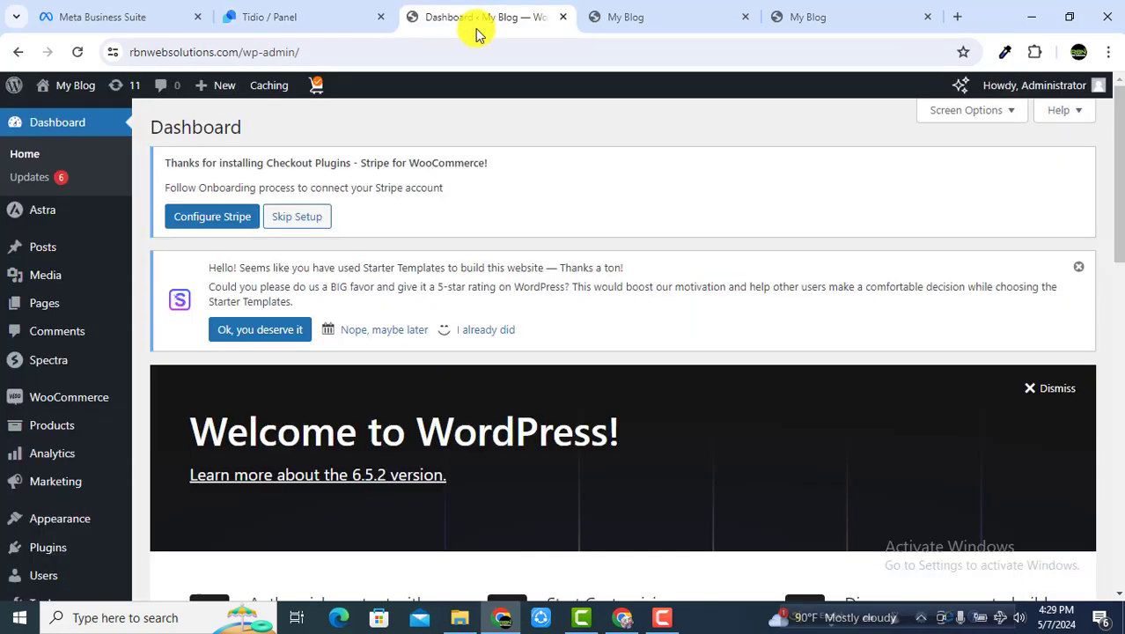
{"action": "left_click", "coordinate": [320, 21]}
{"action": "scroll", "coordinate": [238, 189], "scroll_direction": "down", "scroll_amount": 1}
{"action": "left_click", "coordinate": [239, 161]}
{"action": "scroll", "coordinate": [238, 158], "scroll_direction": "up", "scroll_amount": 2}
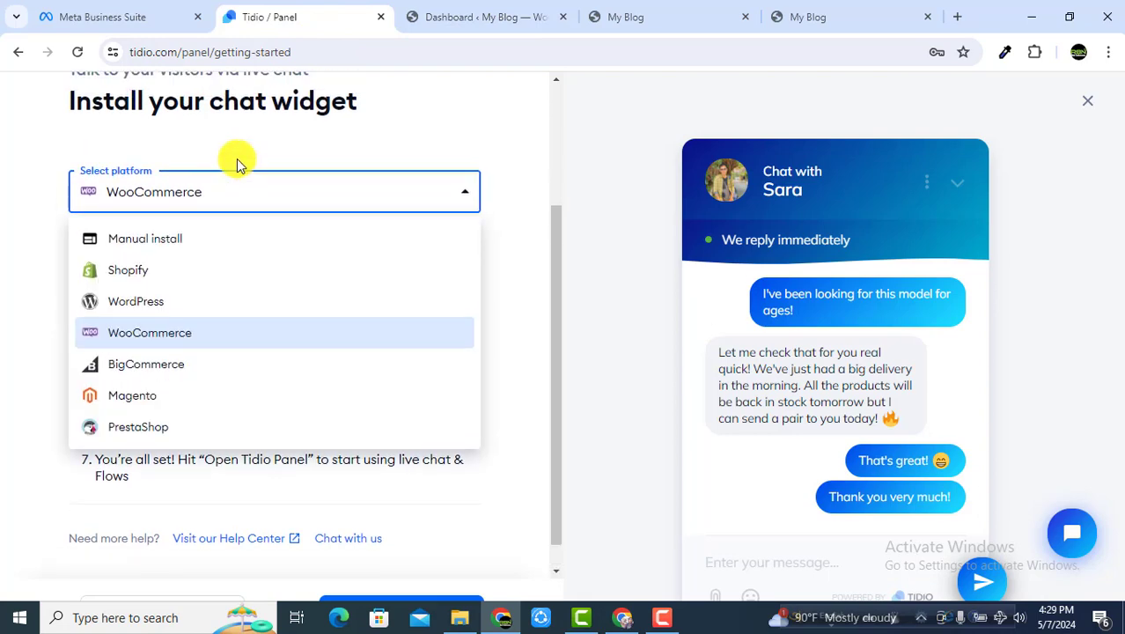
{"action": "scroll", "coordinate": [252, 279], "scroll_direction": "down", "scroll_amount": 2}
{"action": "left_click", "coordinate": [141, 273]}
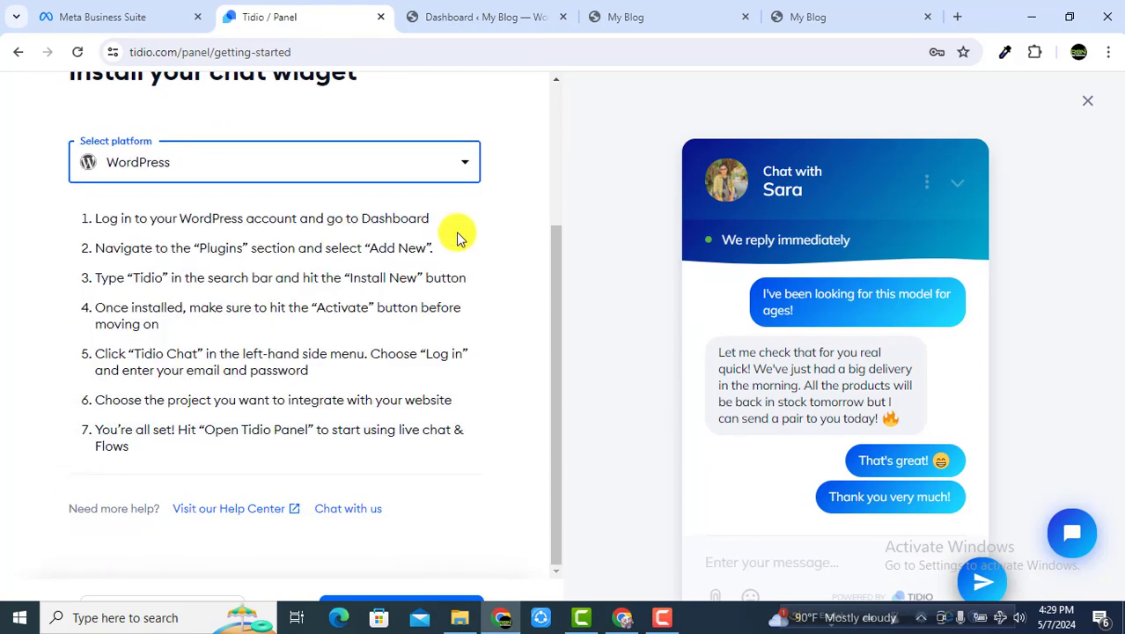
{"action": "left_click", "coordinate": [476, 20]}
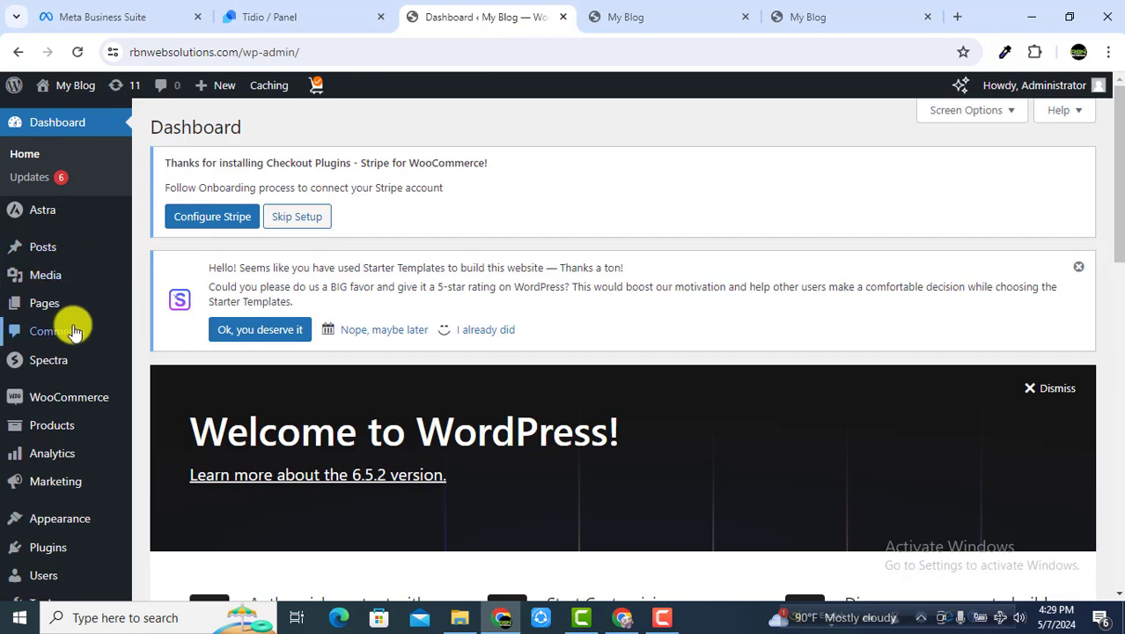
Step: Search for 'tidio' on the Plugins > Add New Plugin page
{"action": "scroll", "coordinate": [74, 332], "scroll_direction": "down", "scroll_amount": 2}
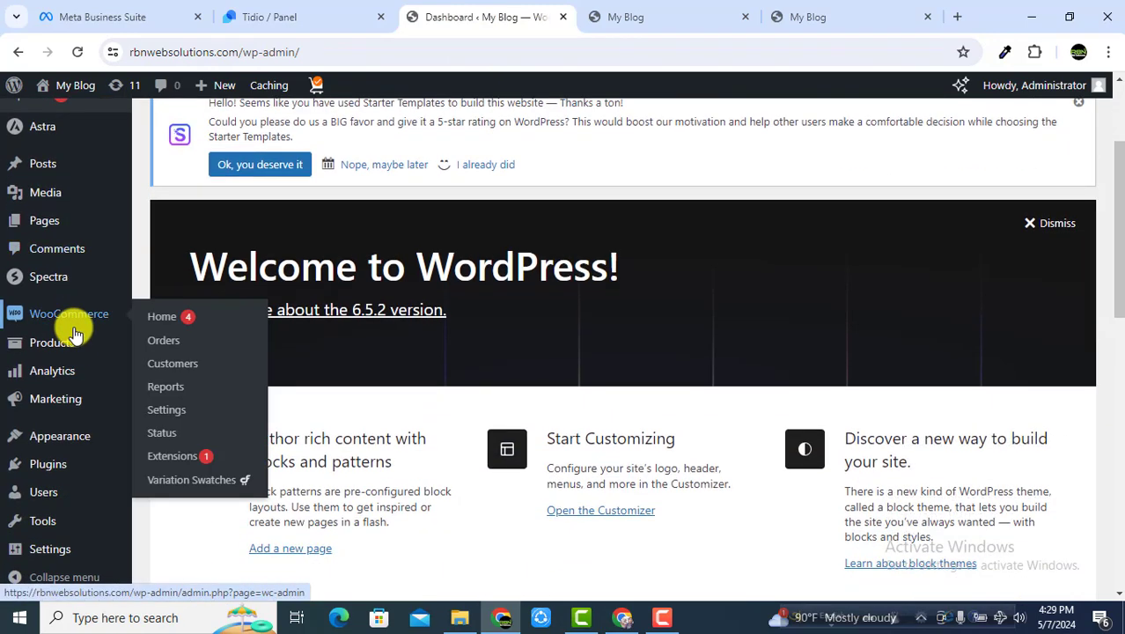
{"action": "scroll", "coordinate": [78, 352], "scroll_direction": "down", "scroll_amount": 1}
{"action": "mouse_move", "coordinate": [68, 459]}
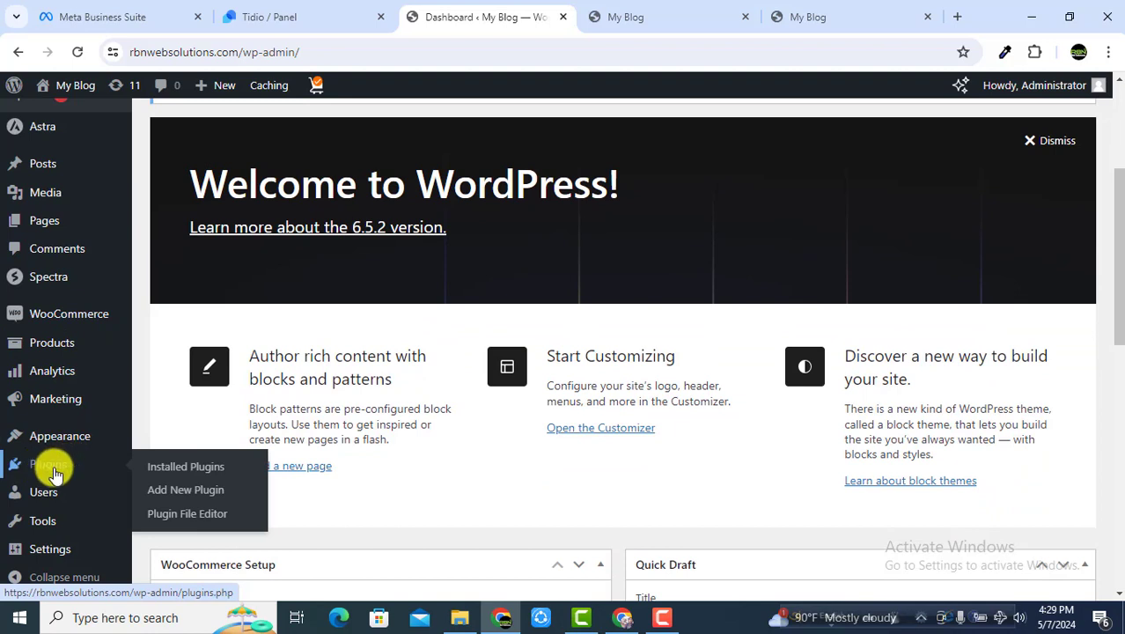
{"action": "left_click", "coordinate": [193, 498]}
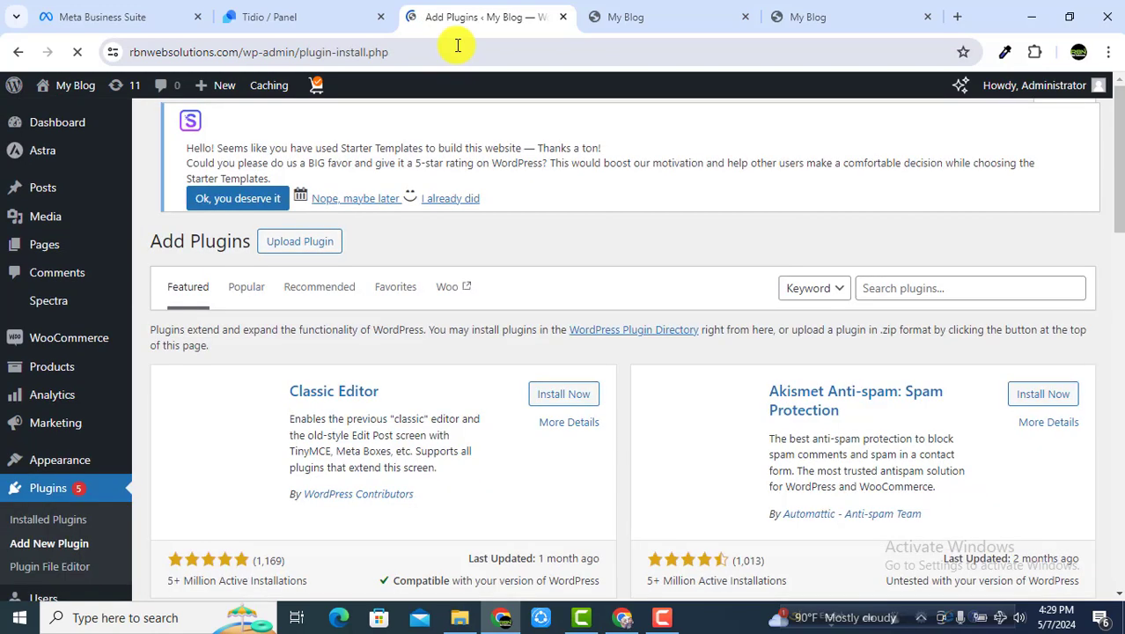
{"action": "left_click", "coordinate": [912, 283]}
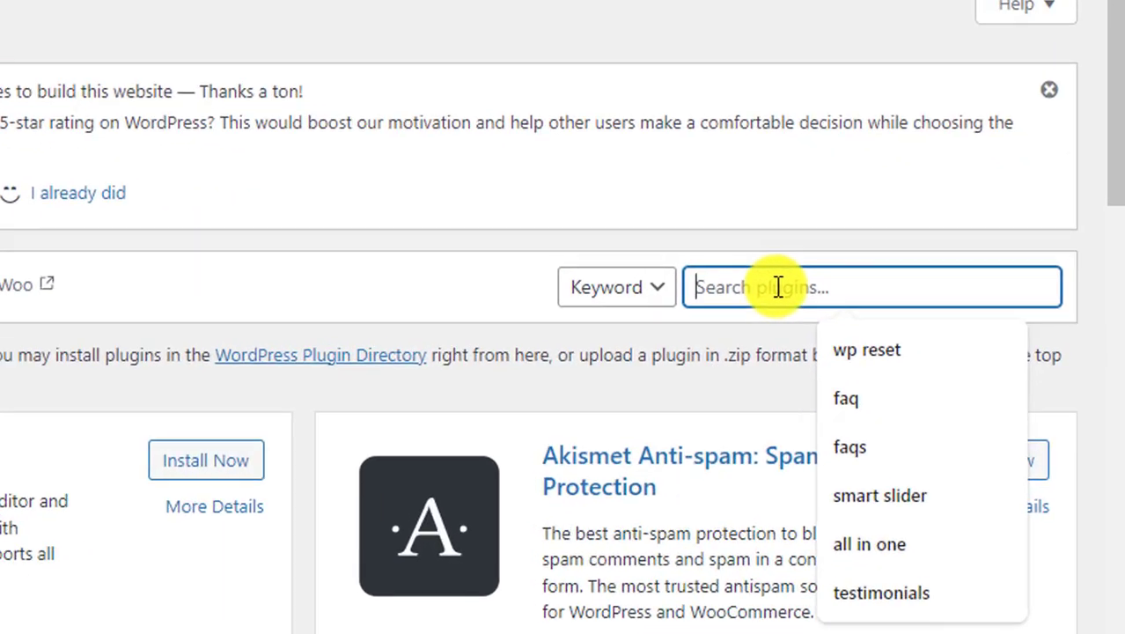
{"action": "type", "text": "ti"}
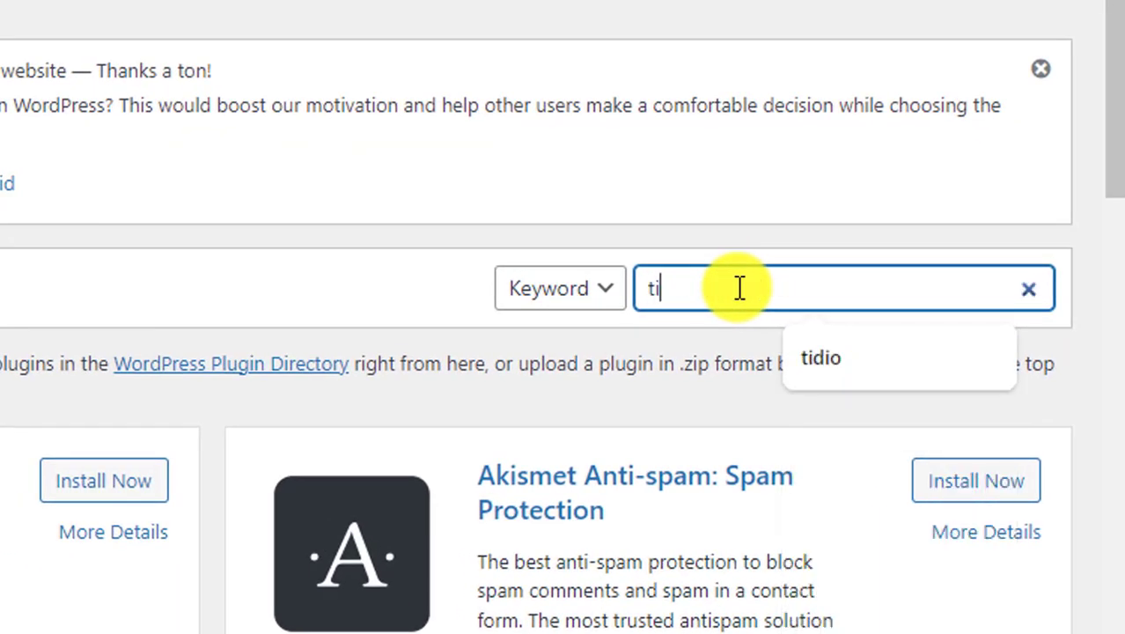
{"action": "type", "text": "dio"}
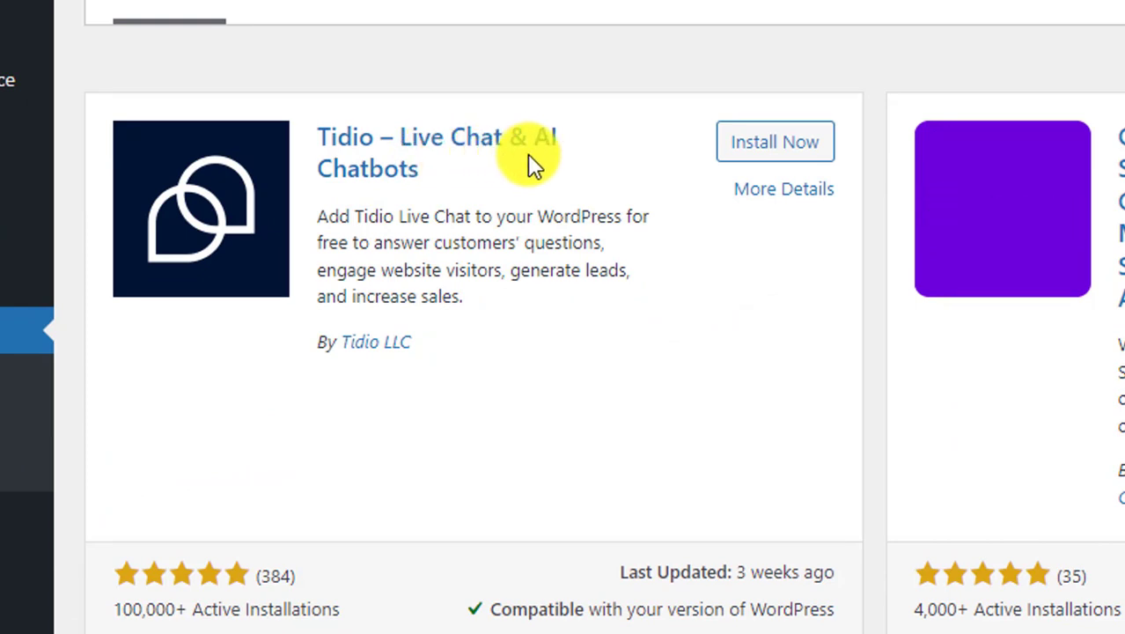
Step: Install and activate the Tidio – Live Chat & AI Chatbots plugin, returning to Dashboard
{"action": "left_click", "coordinate": [783, 150]}
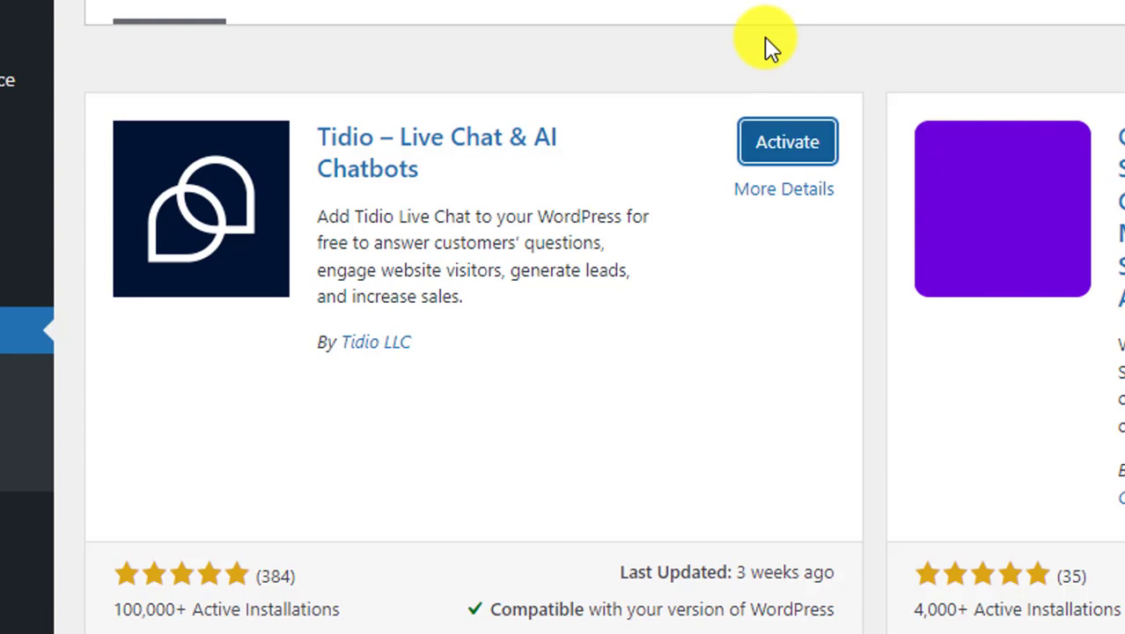
{"action": "left_click", "coordinate": [804, 155]}
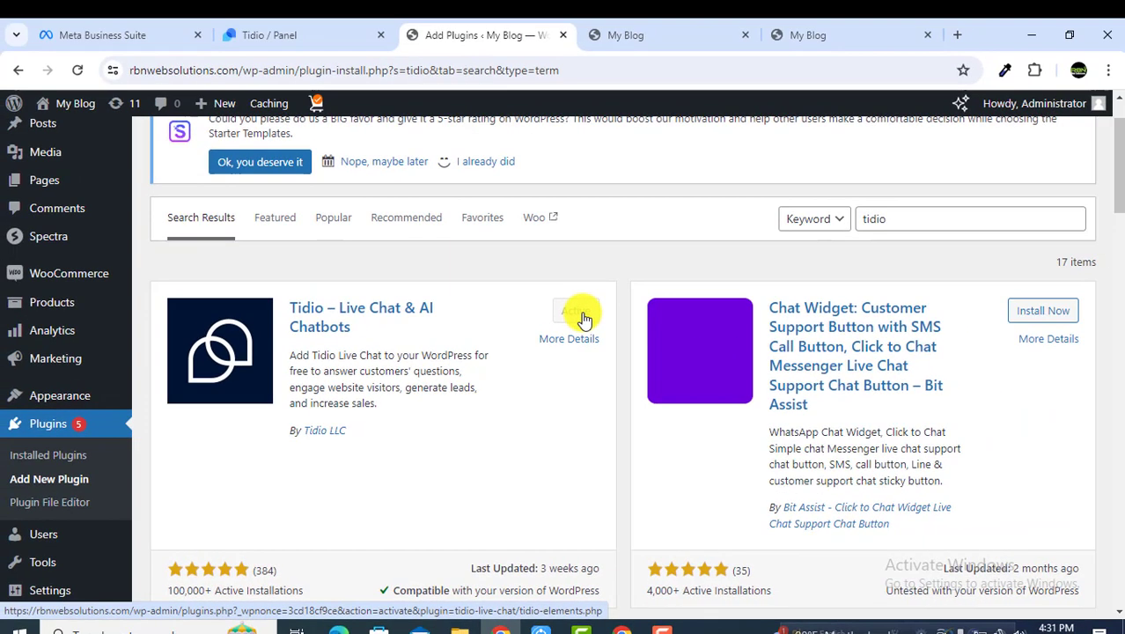
{"action": "scroll", "coordinate": [301, 359], "scroll_direction": "down", "scroll_amount": 4}
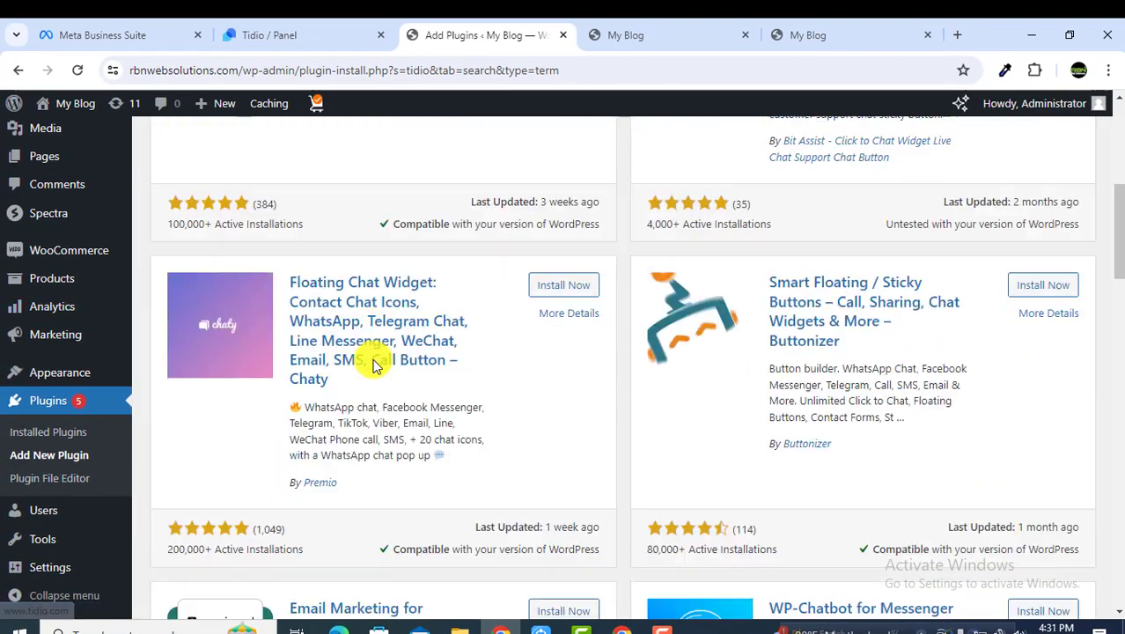
{"action": "scroll", "coordinate": [12, 334], "scroll_direction": "up", "scroll_amount": 5}
{"action": "left_click", "coordinate": [63, 147]}
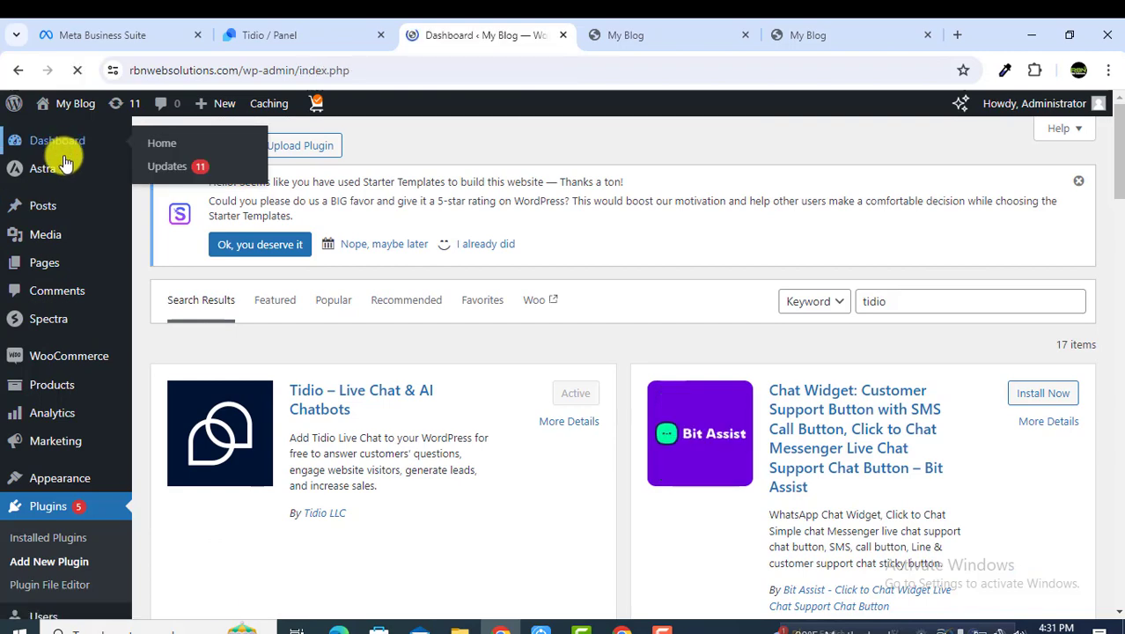
Step: Log in to the Tidio account from the Tidio Chat page using saved credentials
{"action": "scroll", "coordinate": [64, 168], "scroll_direction": "down", "scroll_amount": 5}
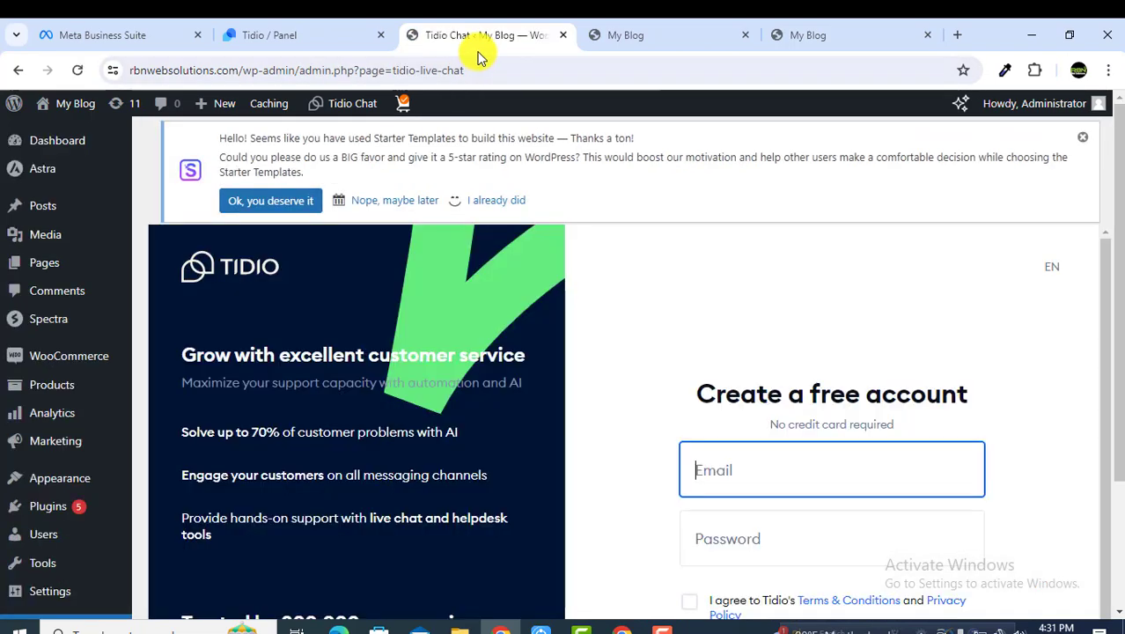
{"action": "scroll", "coordinate": [570, 209], "scroll_direction": "down", "scroll_amount": 2}
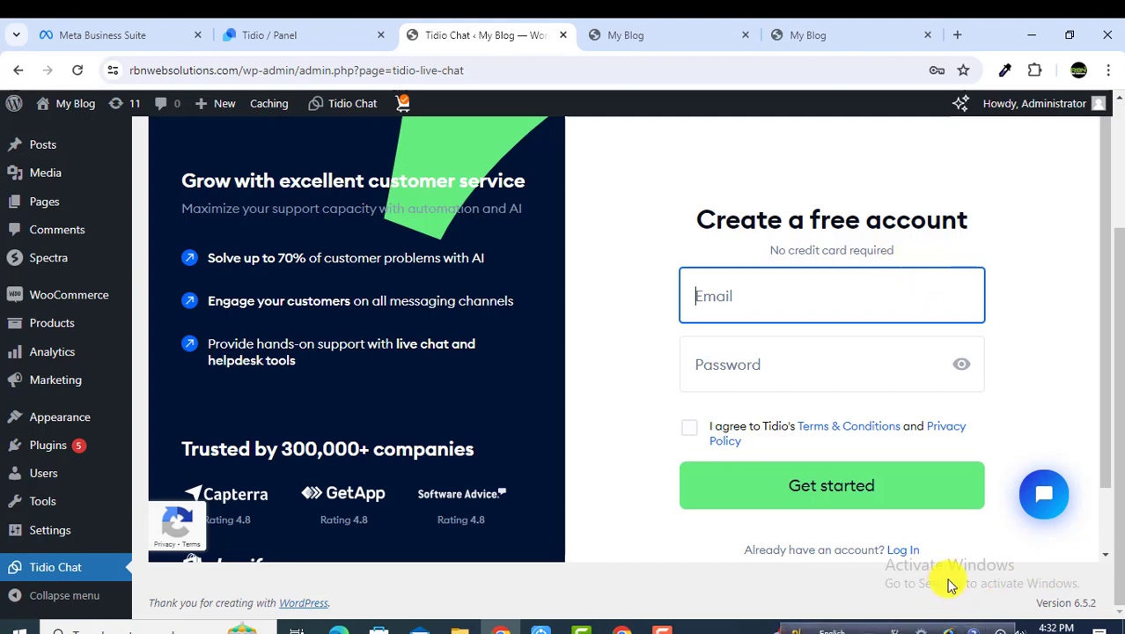
{"action": "left_click", "coordinate": [905, 553]}
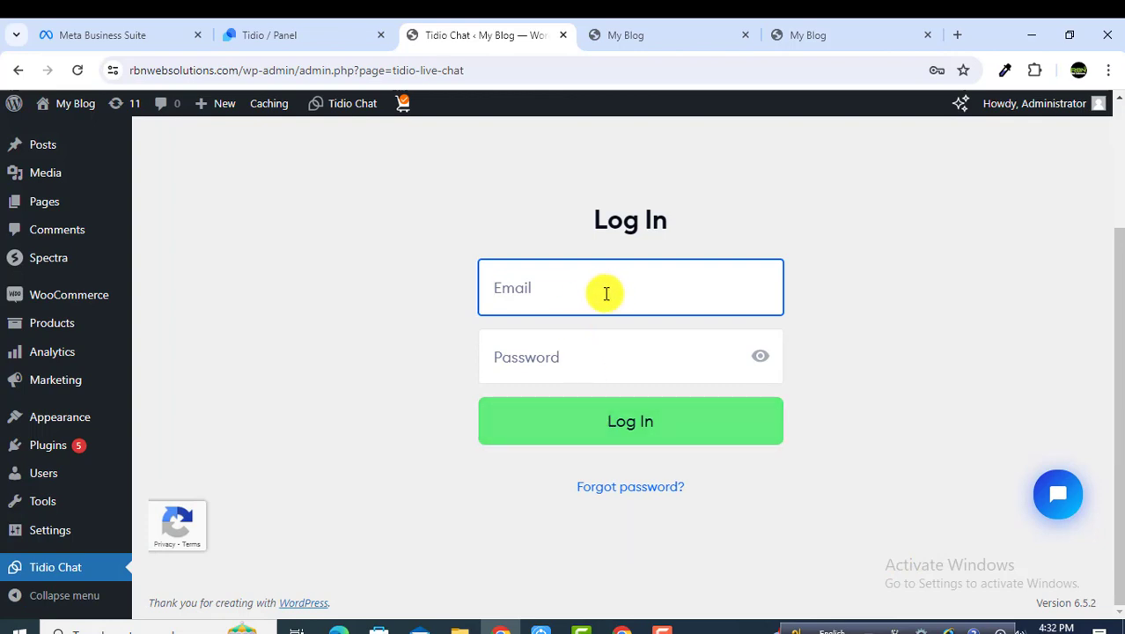
{"action": "left_click", "coordinate": [605, 293]}
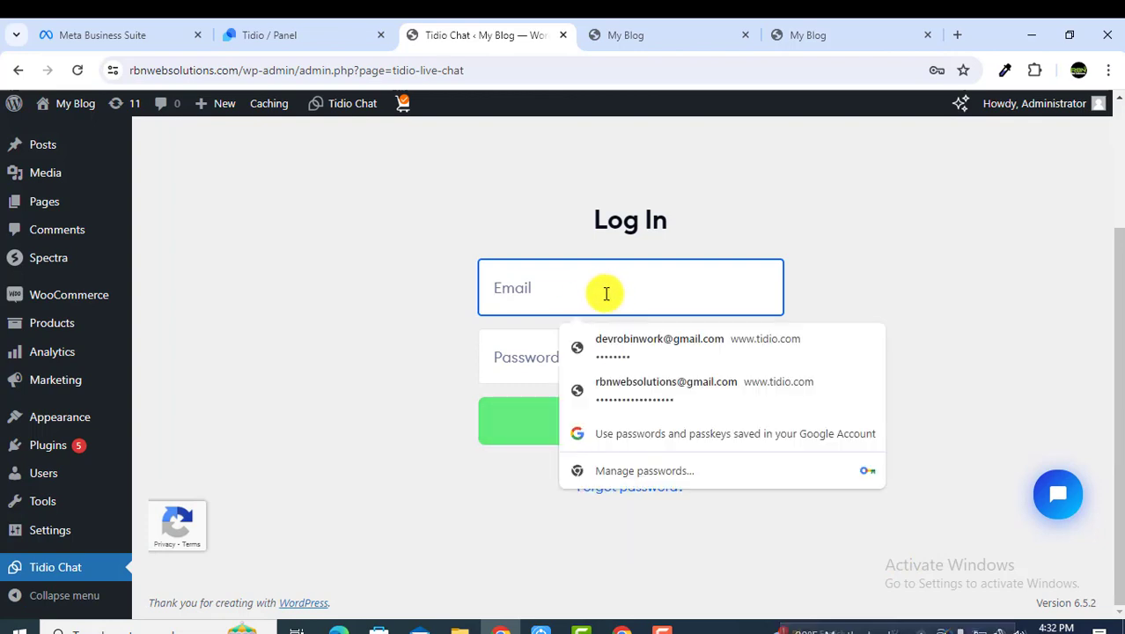
{"action": "left_click", "coordinate": [605, 363]}
{"action": "left_click", "coordinate": [656, 434]}
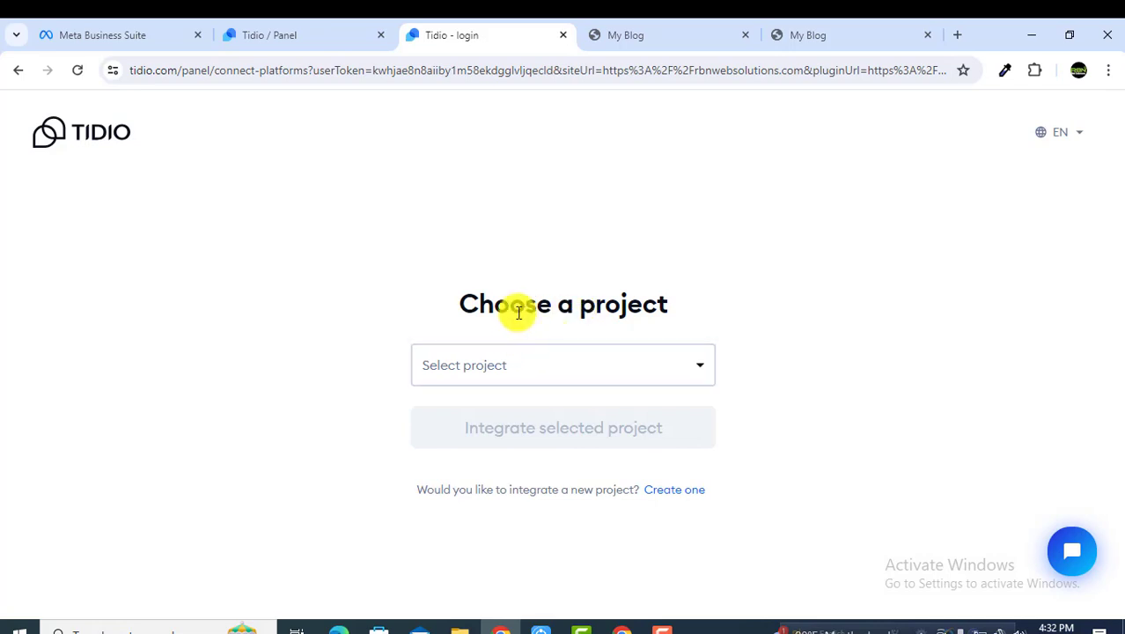
Step: Select the rbnwebsolutions.com/ project and integrate it with the site
{"action": "left_click_drag", "start_coordinate": [467, 306], "coordinate": [703, 308]}
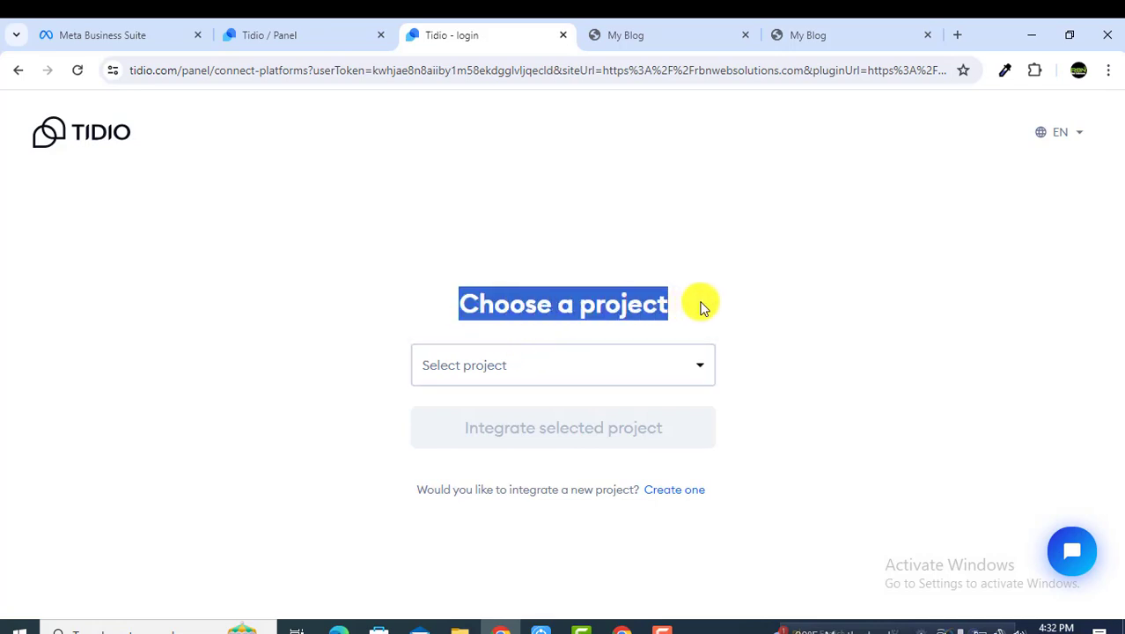
{"action": "left_click", "coordinate": [703, 308]}
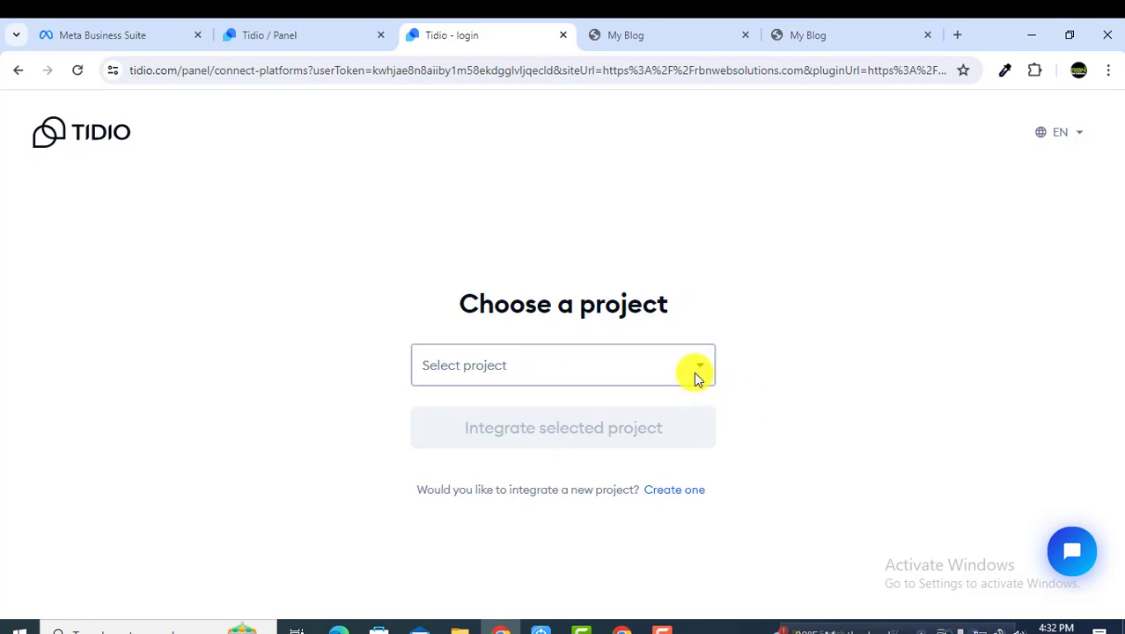
{"action": "left_click", "coordinate": [694, 375]}
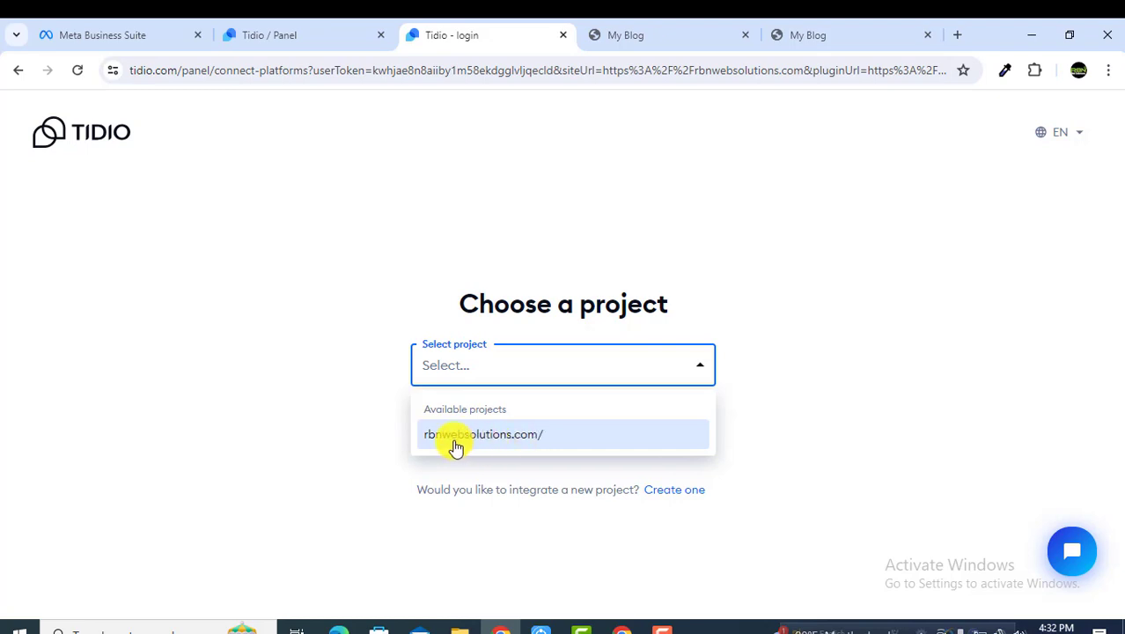
{"action": "left_click", "coordinate": [563, 440]}
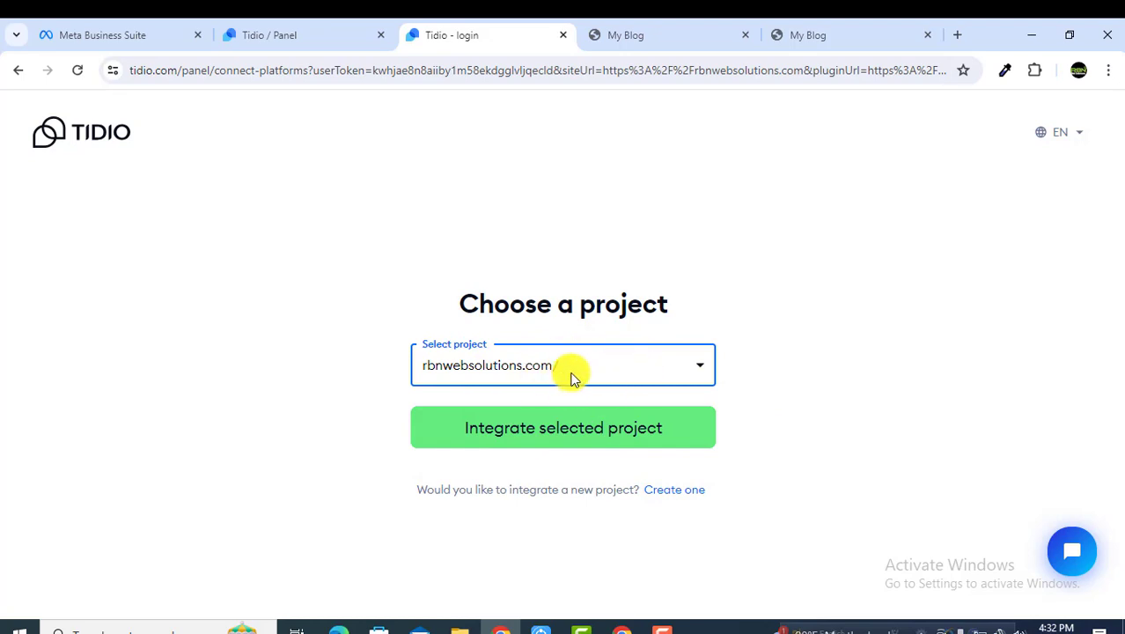
{"action": "left_click", "coordinate": [677, 47]}
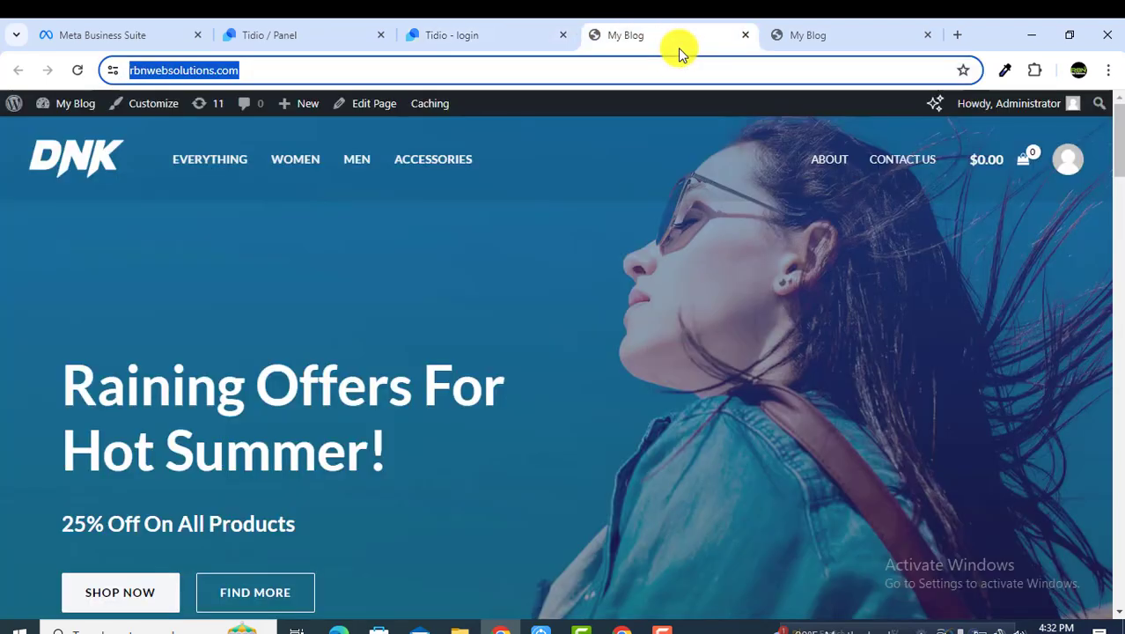
{"action": "left_click", "coordinate": [492, 41]}
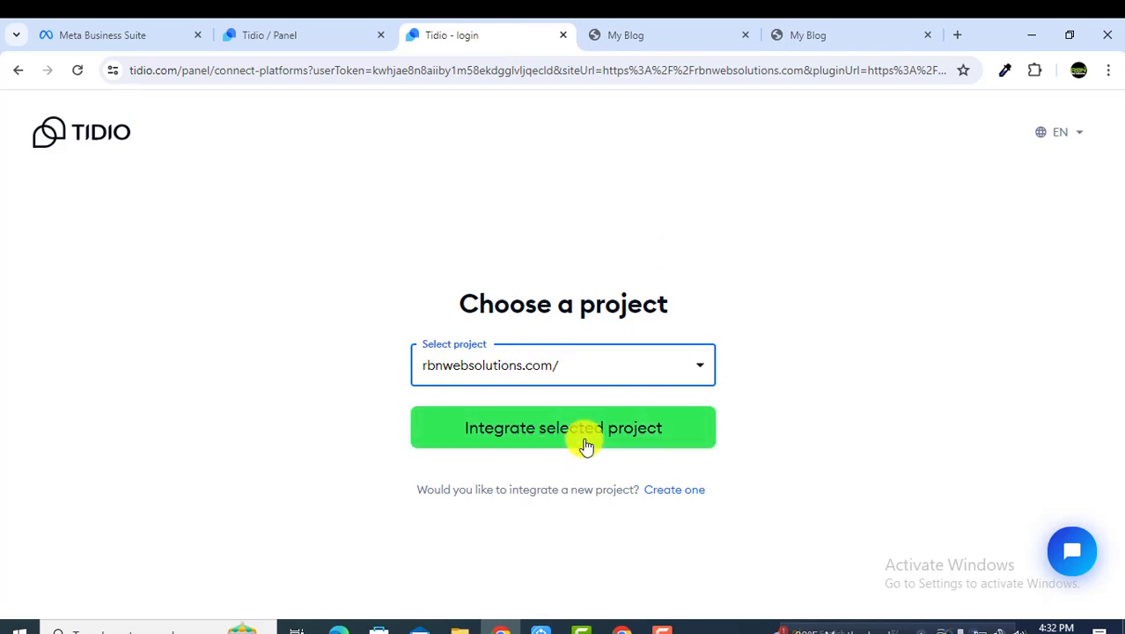
{"action": "left_click", "coordinate": [677, 440]}
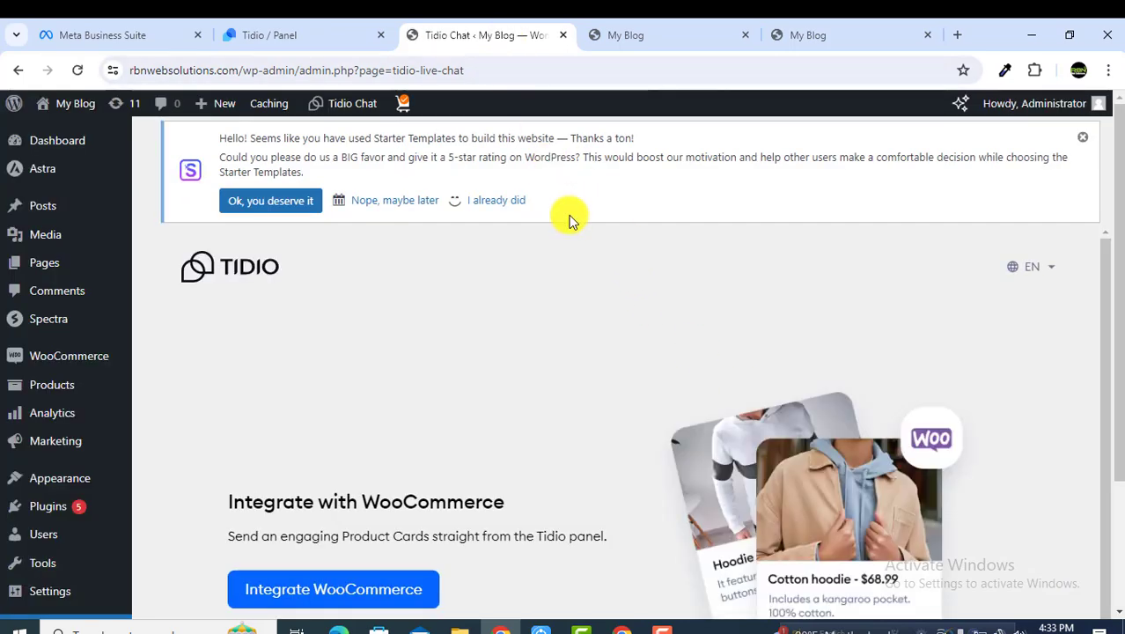
Step: Integrate WooCommerce and approve read access for Tidio Live Chat & Chatbots
{"action": "scroll", "coordinate": [713, 318], "scroll_direction": "down", "scroll_amount": 1}
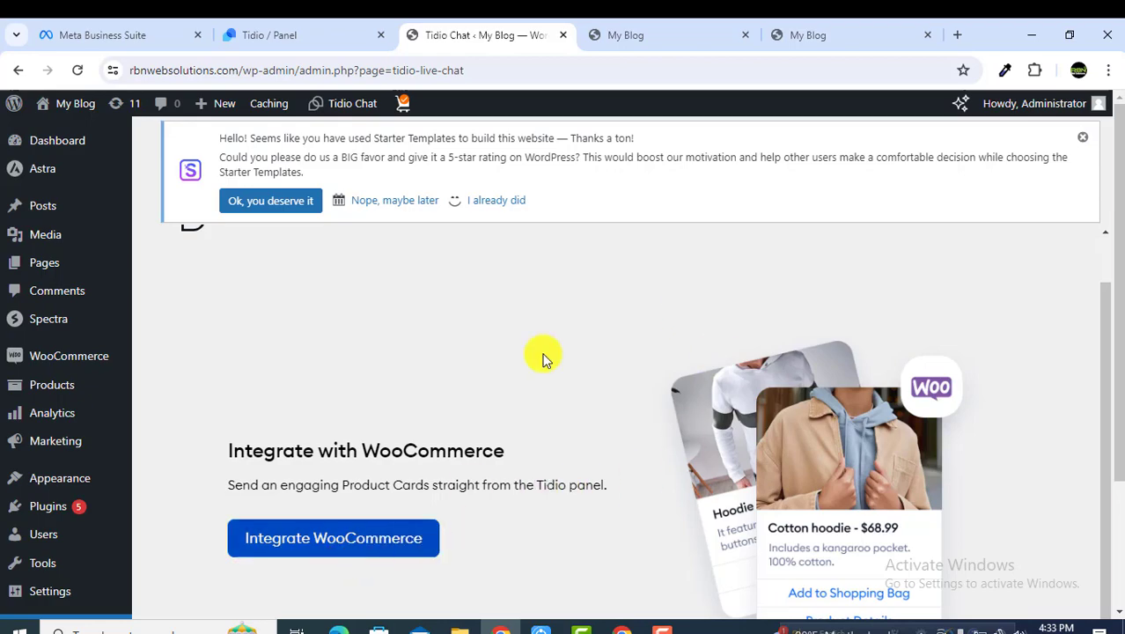
{"action": "left_click", "coordinate": [636, 44]}
{"action": "scroll", "coordinate": [656, 293], "scroll_direction": "down", "scroll_amount": 10}
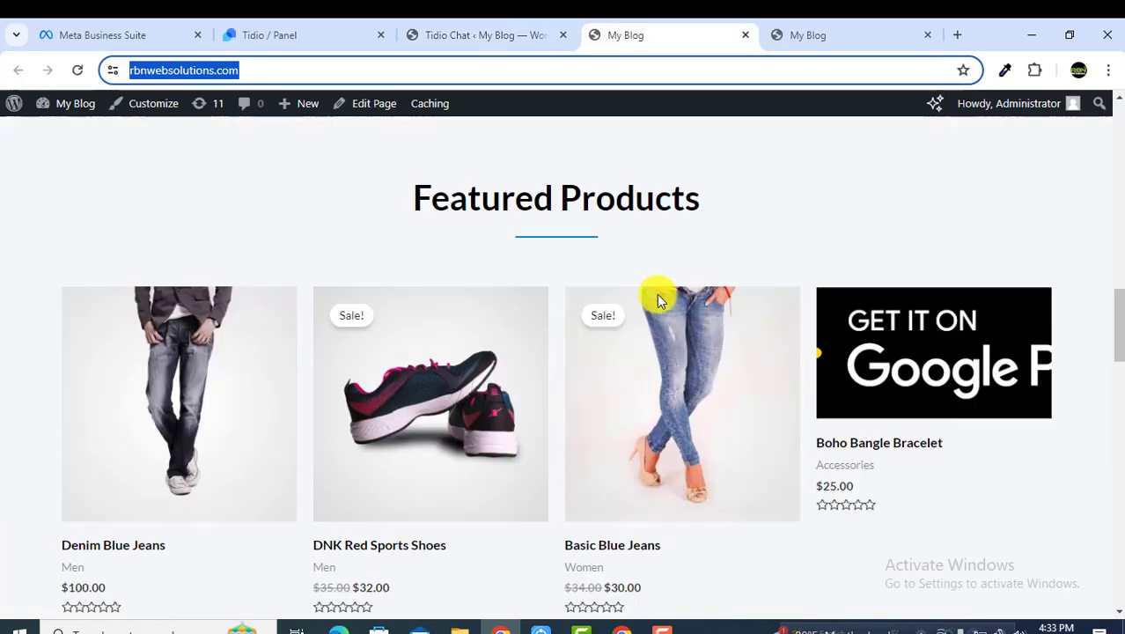
{"action": "scroll", "coordinate": [656, 293], "scroll_direction": "down", "scroll_amount": 3}
{"action": "left_click", "coordinate": [503, 35]}
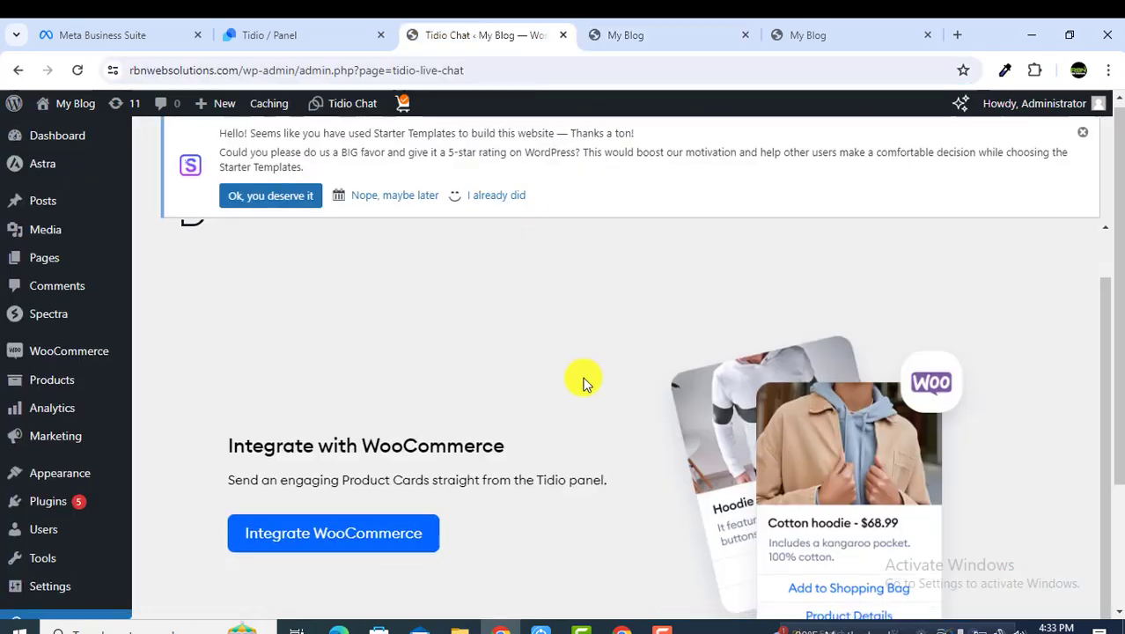
{"action": "scroll", "coordinate": [527, 396], "scroll_direction": "down", "scroll_amount": 3}
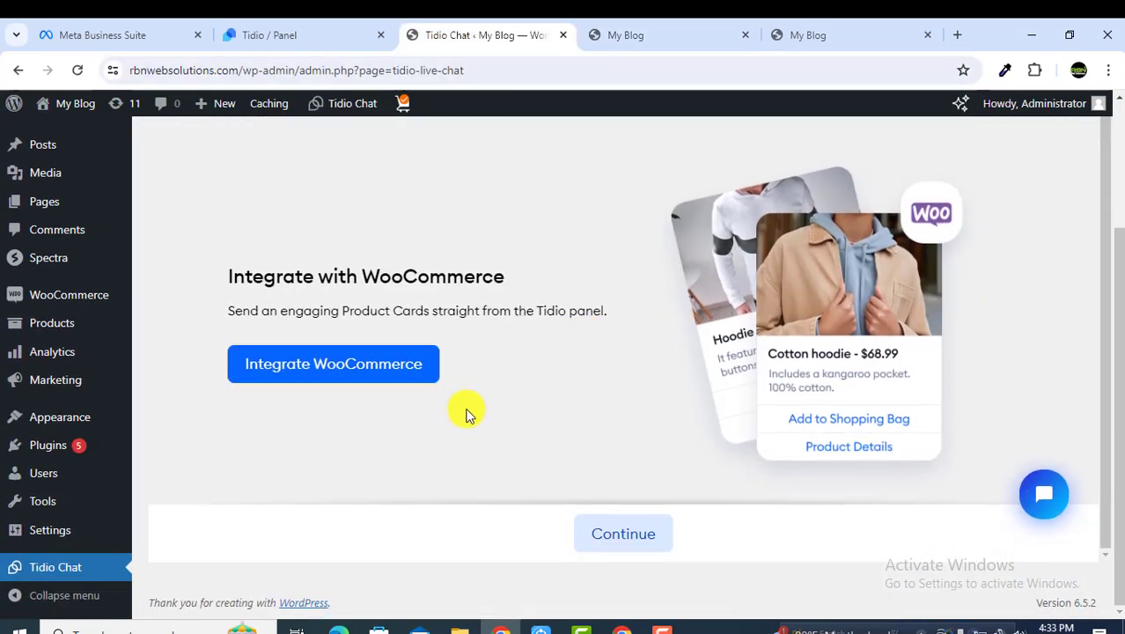
{"action": "left_click", "coordinate": [385, 382]}
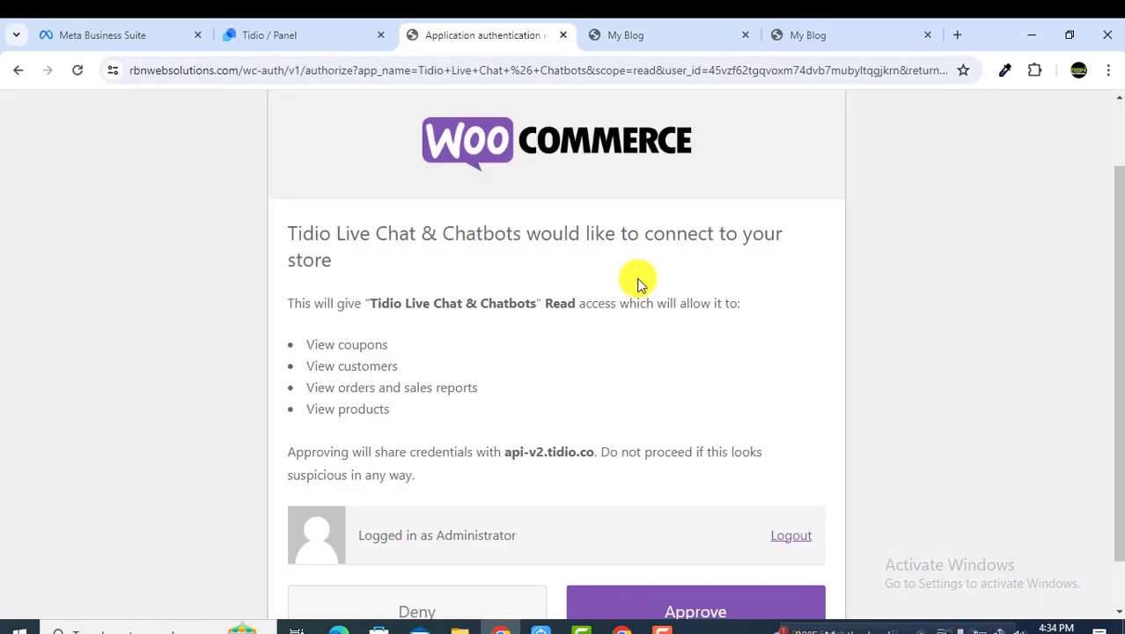
{"action": "scroll", "coordinate": [637, 286], "scroll_direction": "down", "scroll_amount": 1}
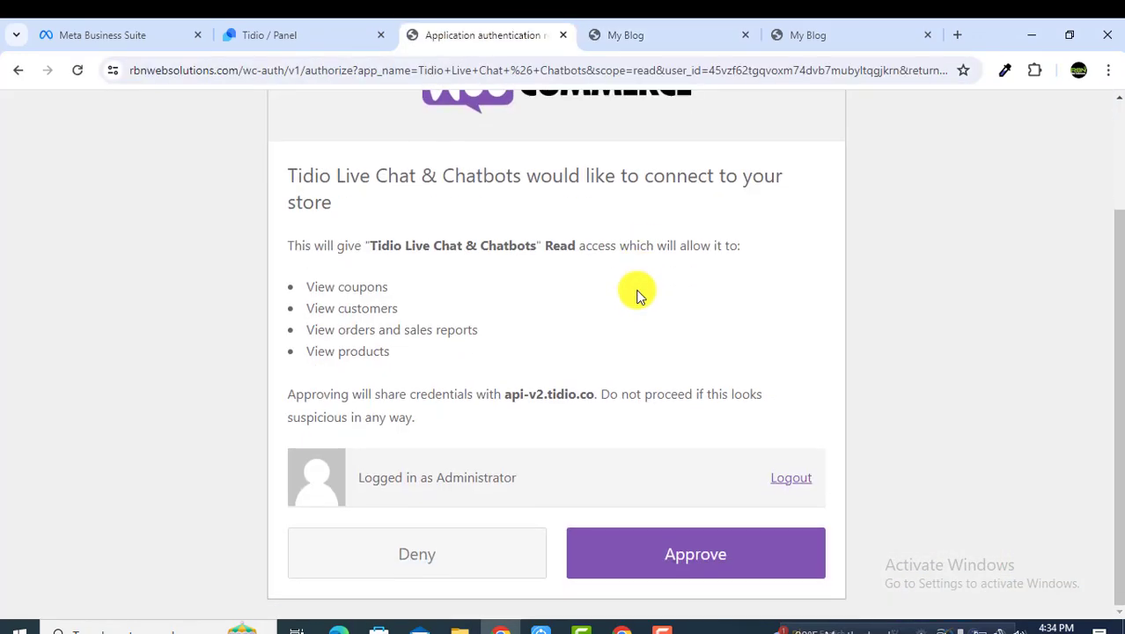
{"action": "left_click", "coordinate": [686, 573]}
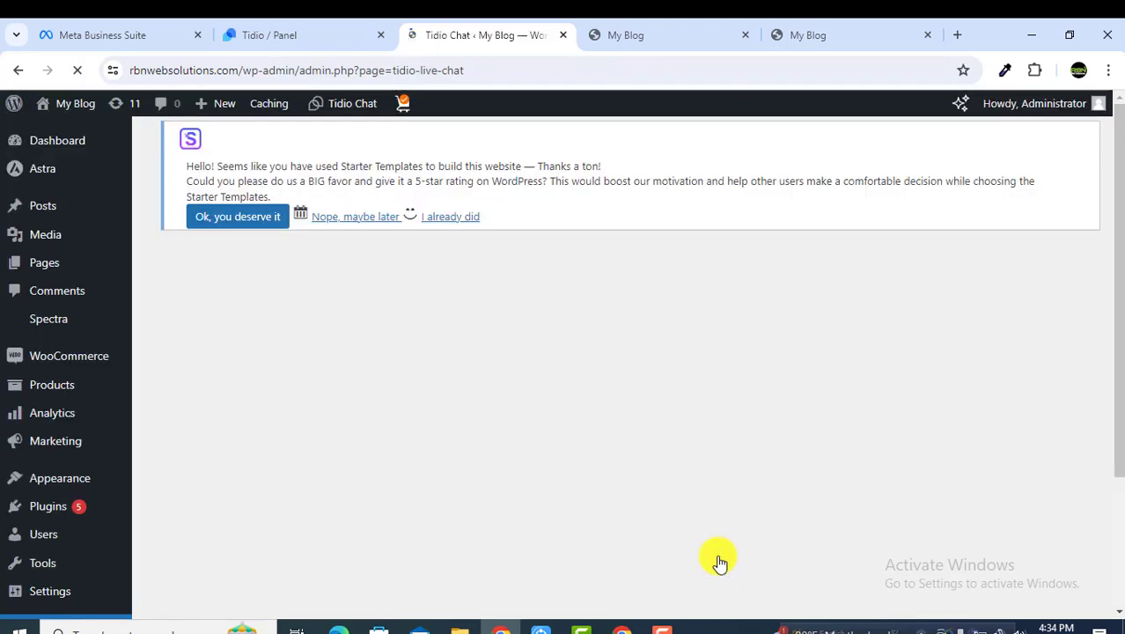
Step: Back on the Tidio install page, confirm installation to reach Getting started
{"action": "scroll", "coordinate": [729, 418], "scroll_direction": "down", "scroll_amount": 4}
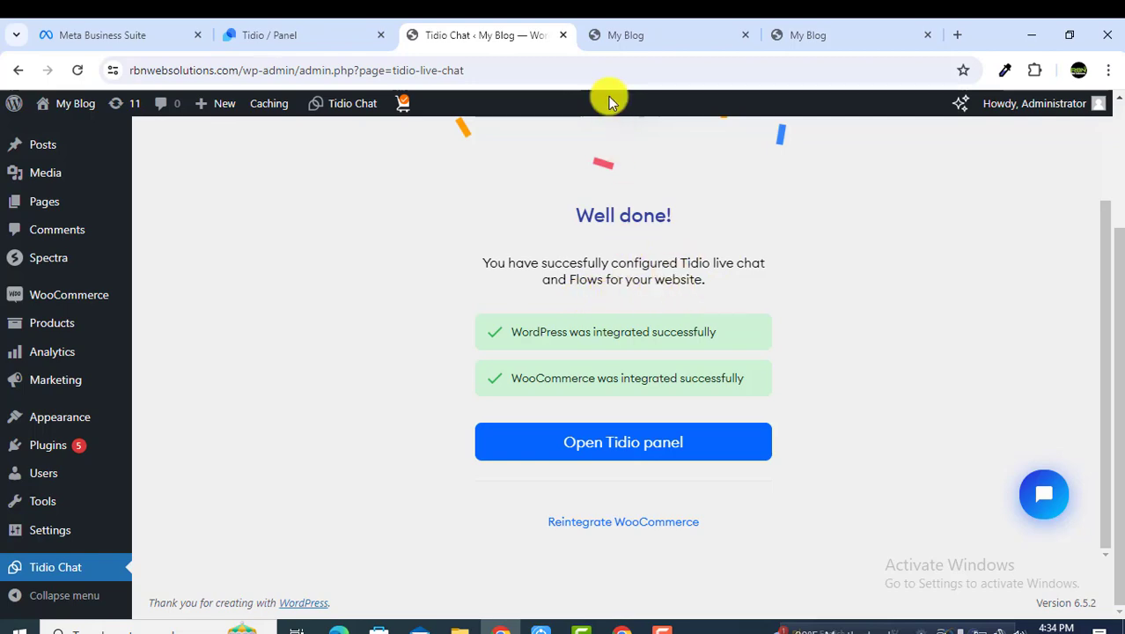
{"action": "left_click", "coordinate": [344, 37]}
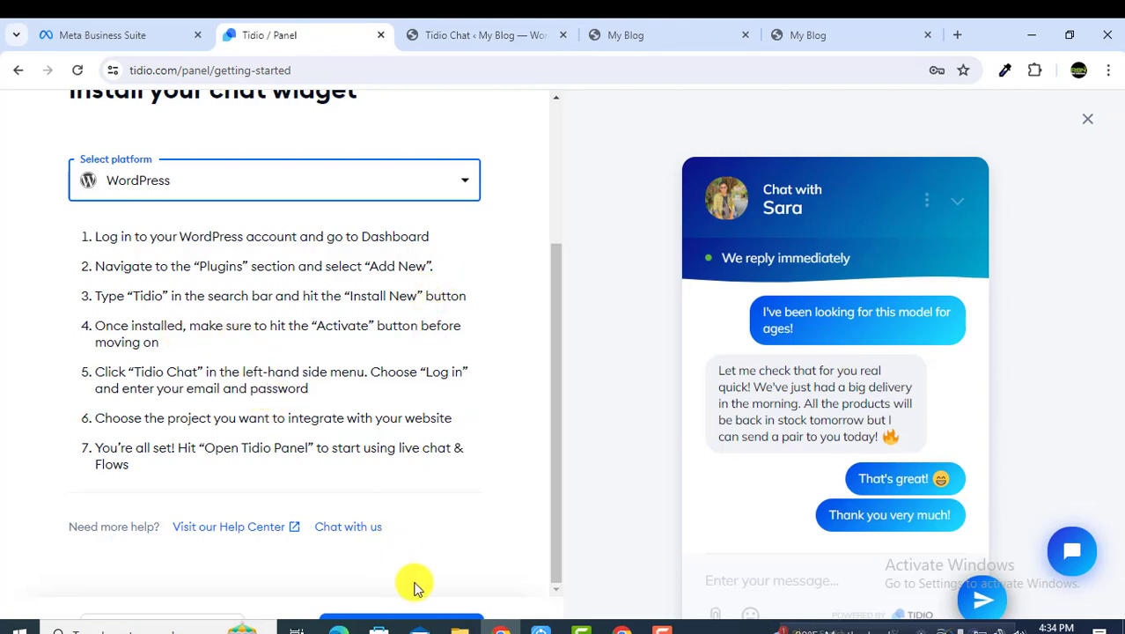
{"action": "left_click", "coordinate": [458, 619]}
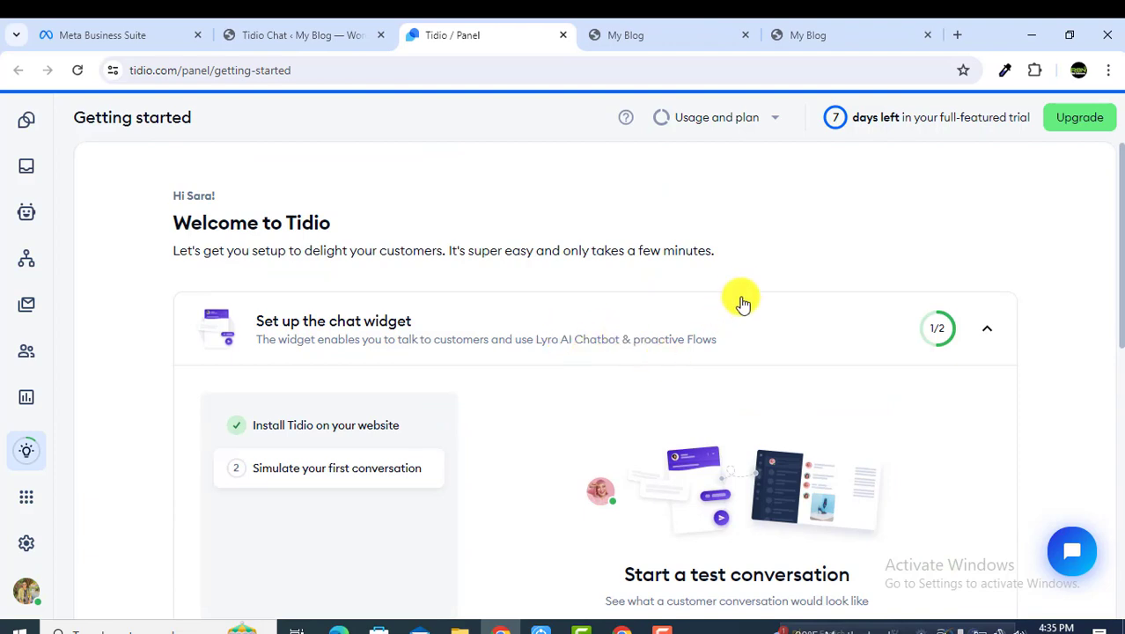
Step: Reload the blog and send 'Do you have shoes?' through the chat widget
{"action": "left_click", "coordinate": [665, 39]}
{"action": "left_click", "coordinate": [79, 77]}
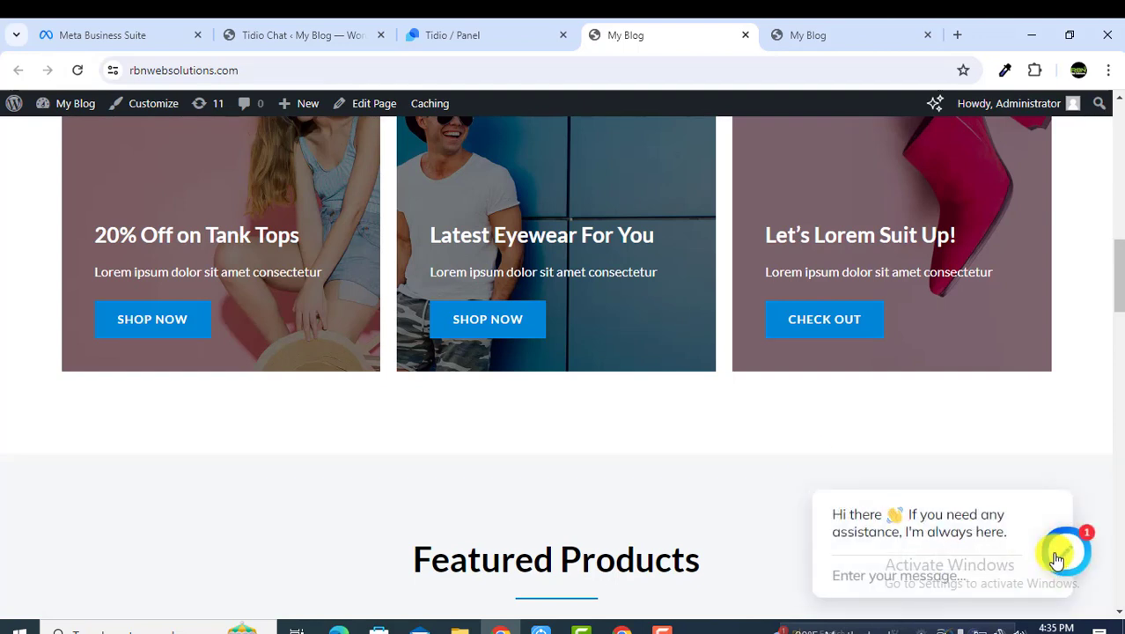
{"action": "left_click", "coordinate": [1065, 547]}
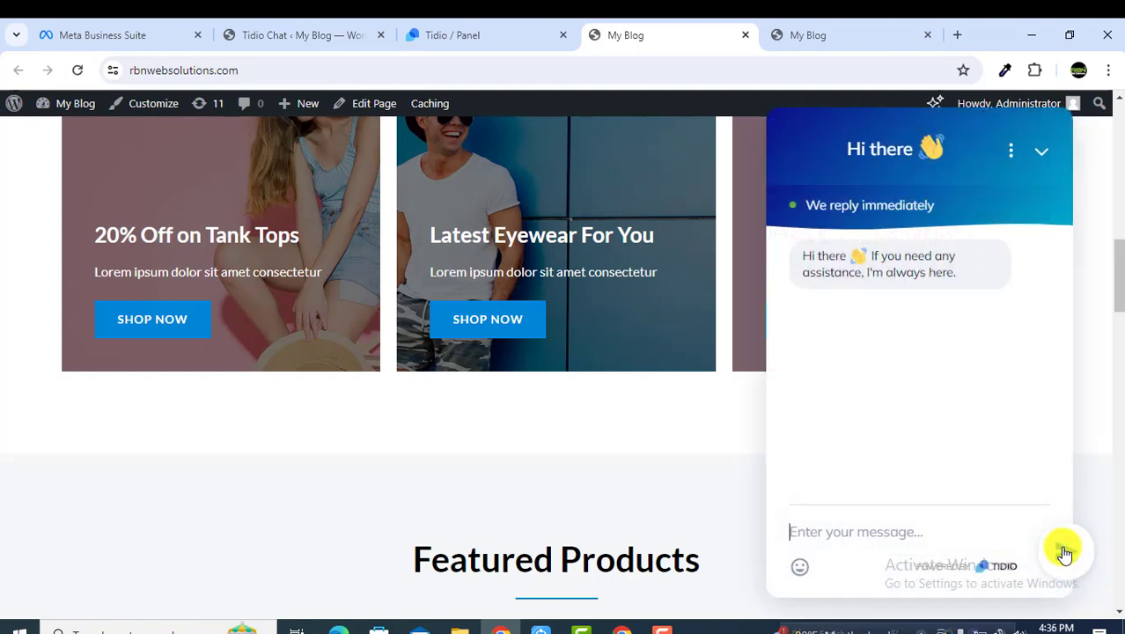
{"action": "left_click", "coordinate": [869, 534]}
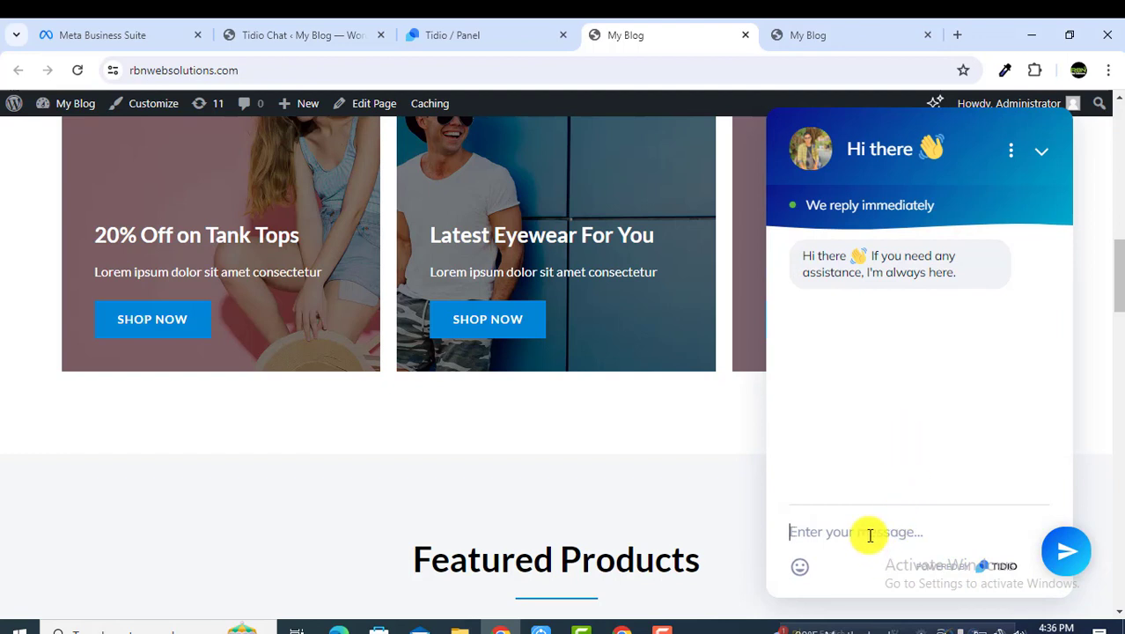
{"action": "type", "text": "Do you"}
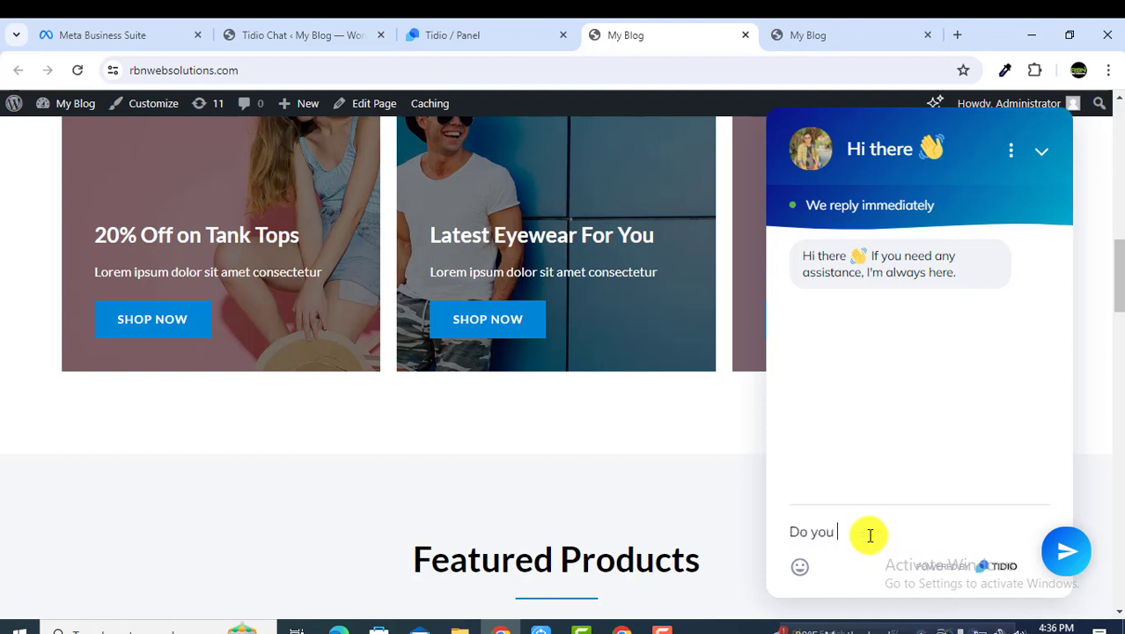
{"action": "type", "text": " have shoes?"}
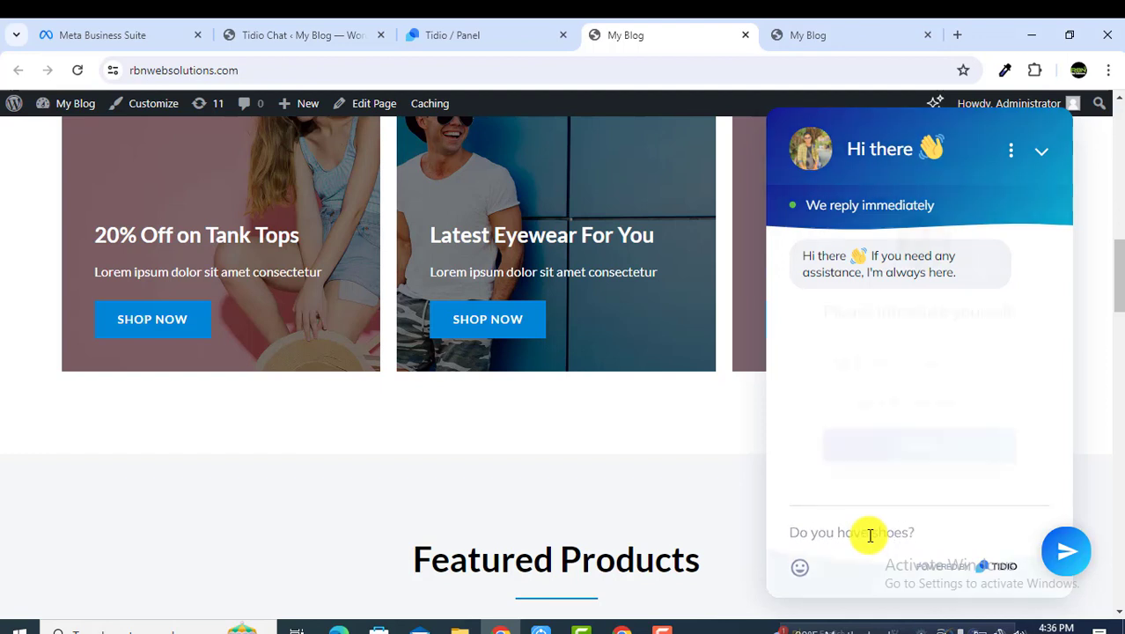
{"action": "key", "text": "Return"}
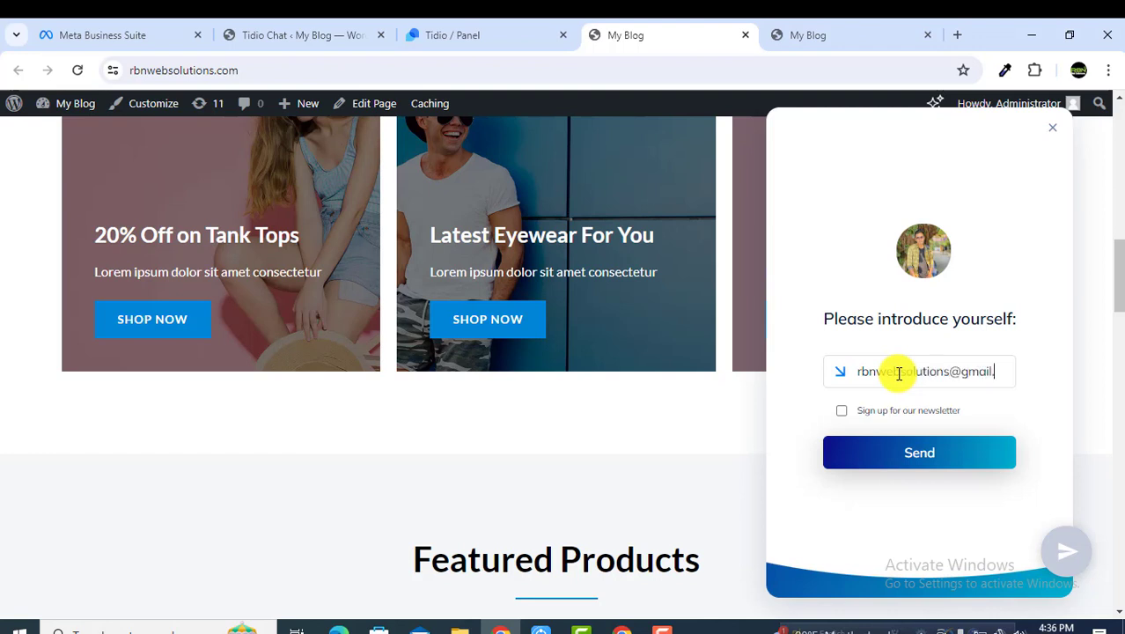
Step: Enter the visitor's email, opt in to the newsletter, and check the message in Tidio
{"action": "type", "text": "com"}
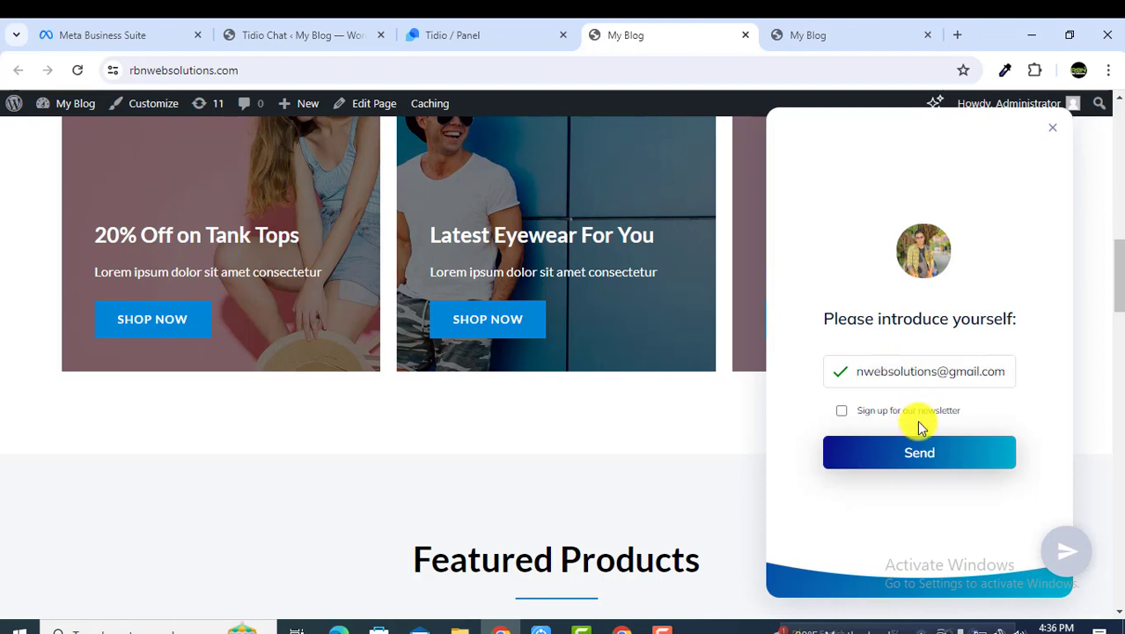
{"action": "left_click", "coordinate": [915, 414]}
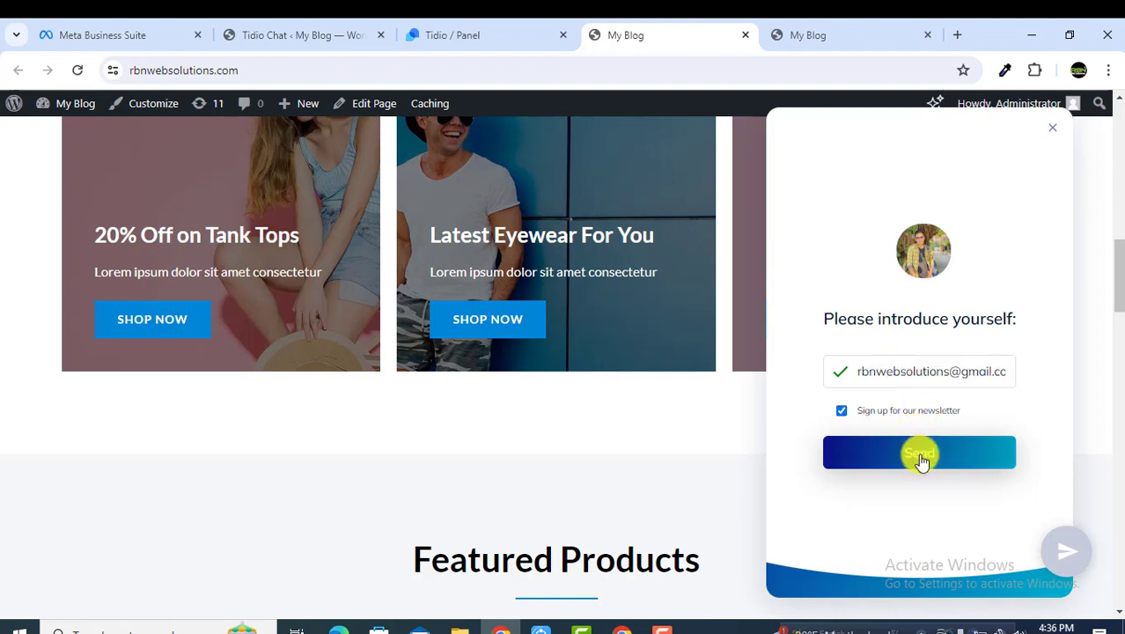
{"action": "left_click", "coordinate": [918, 453]}
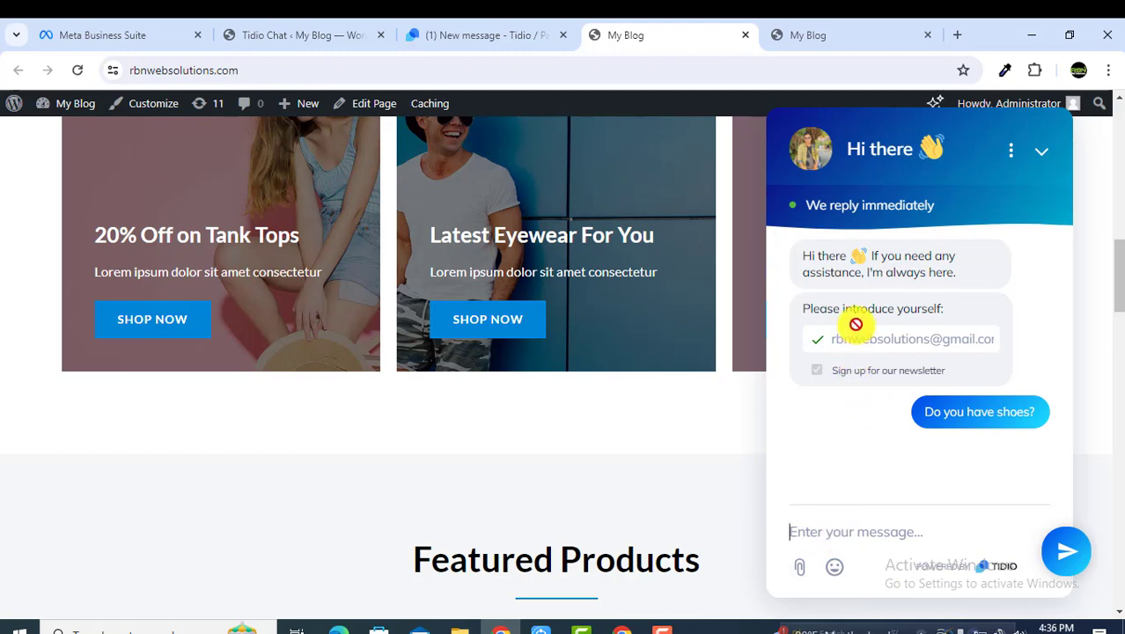
{"action": "left_click", "coordinate": [454, 36]}
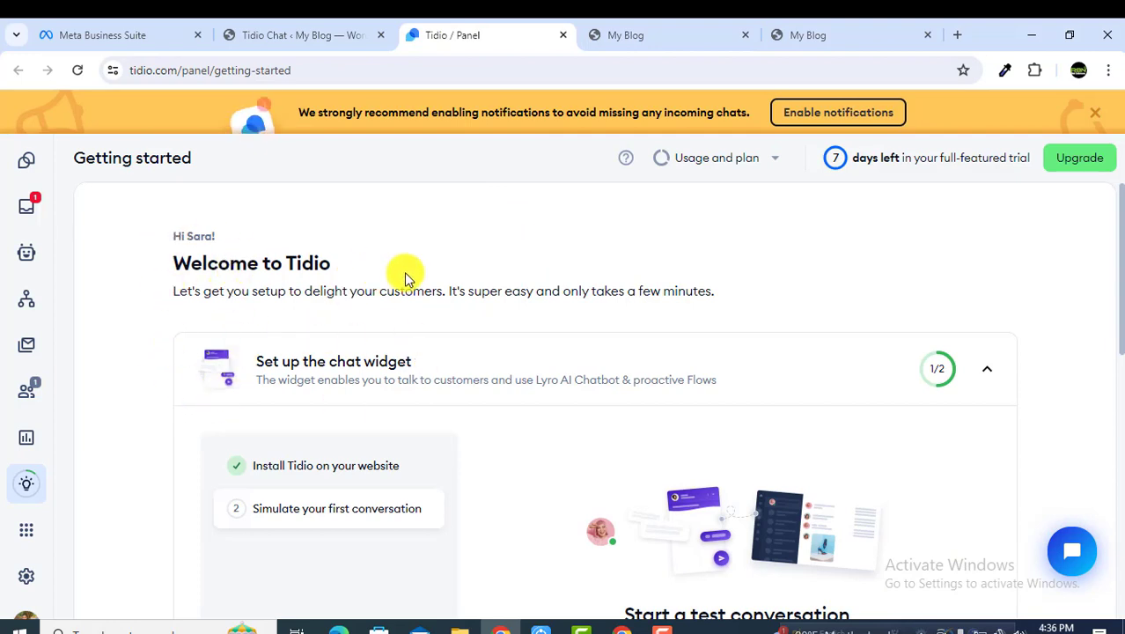
Step: Mark the test conversation step as done
{"action": "scroll", "coordinate": [407, 279], "scroll_direction": "down", "scroll_amount": 1}
{"action": "scroll", "coordinate": [440, 229], "scroll_direction": "down", "scroll_amount": 2}
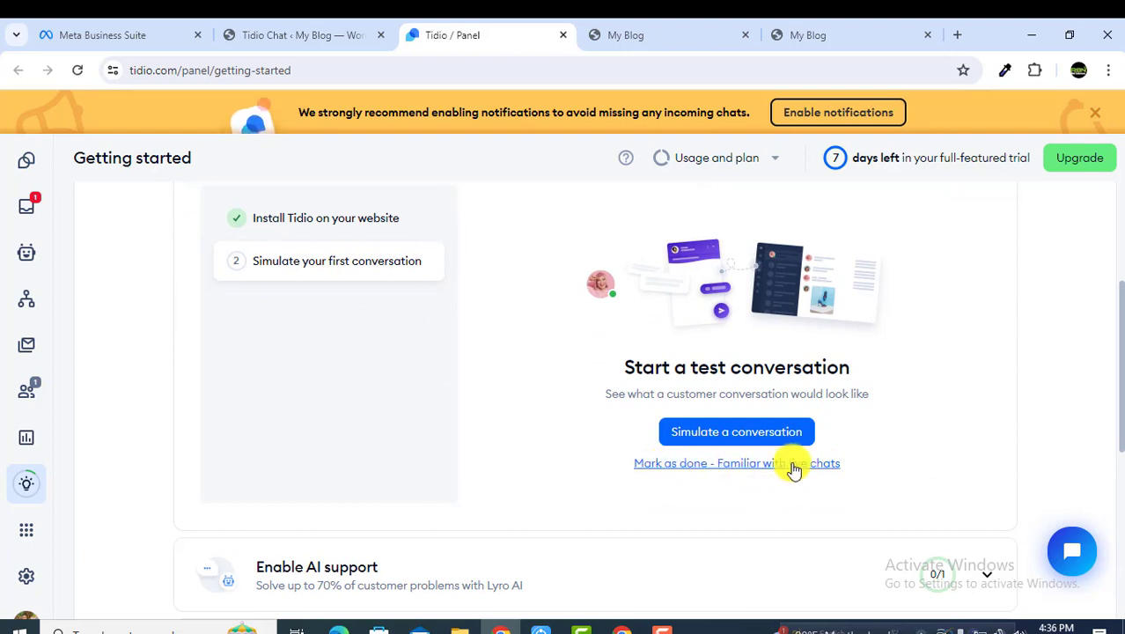
{"action": "left_click", "coordinate": [734, 469]}
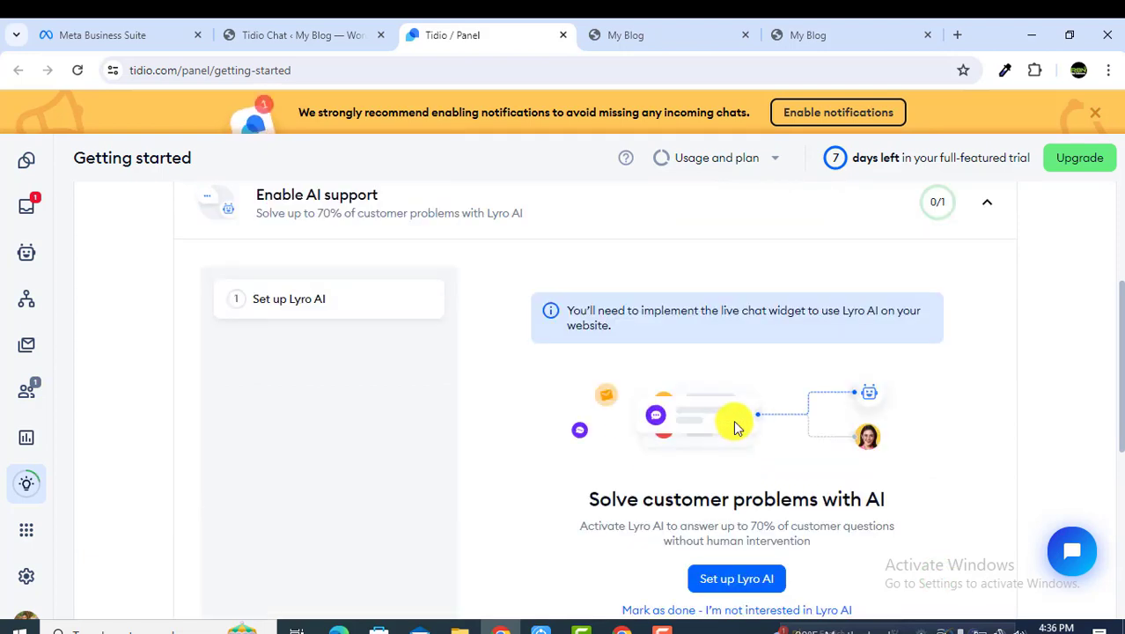
{"action": "scroll", "coordinate": [738, 427], "scroll_direction": "down", "scroll_amount": 1}
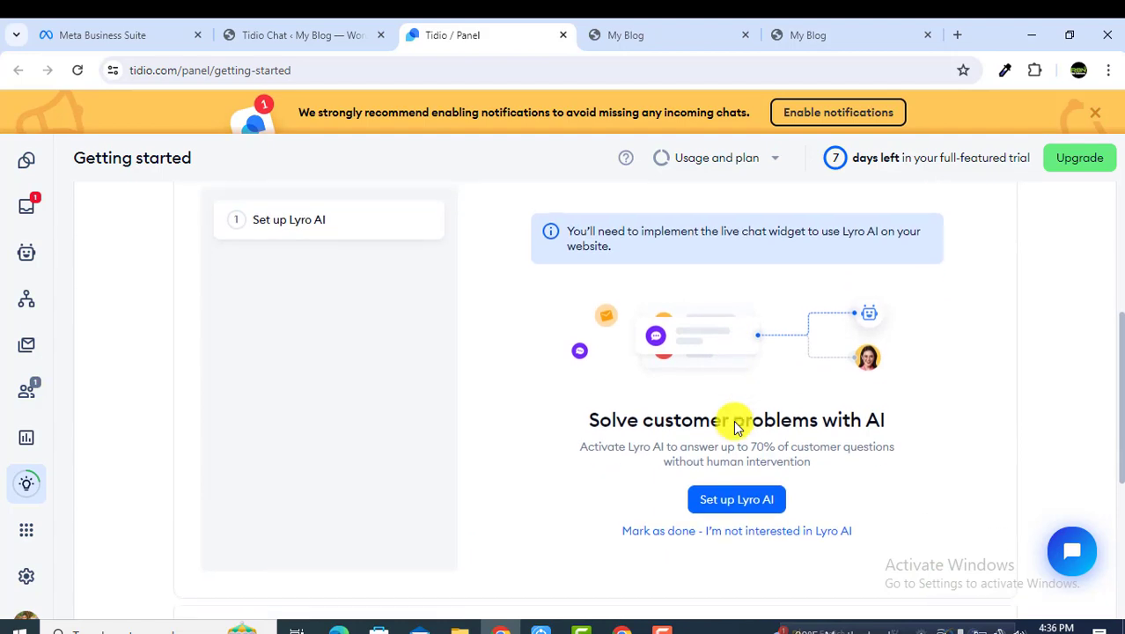
Step: Activate Lyro AI and accept its usage restrictions
{"action": "left_click", "coordinate": [748, 498]}
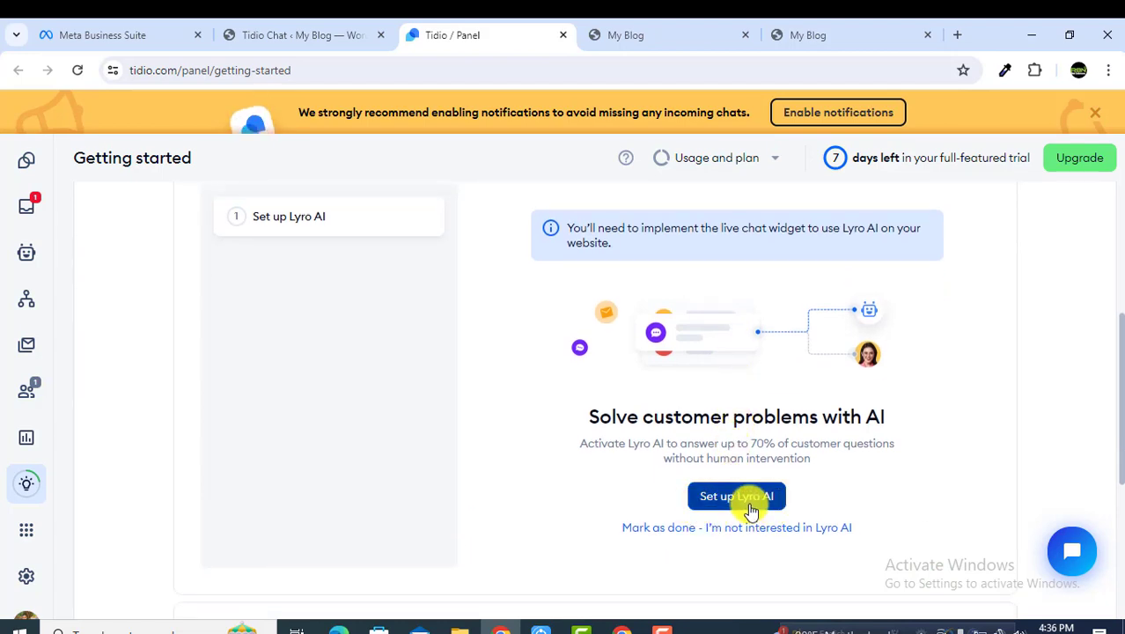
{"action": "scroll", "coordinate": [705, 368], "scroll_direction": "down", "scroll_amount": 1}
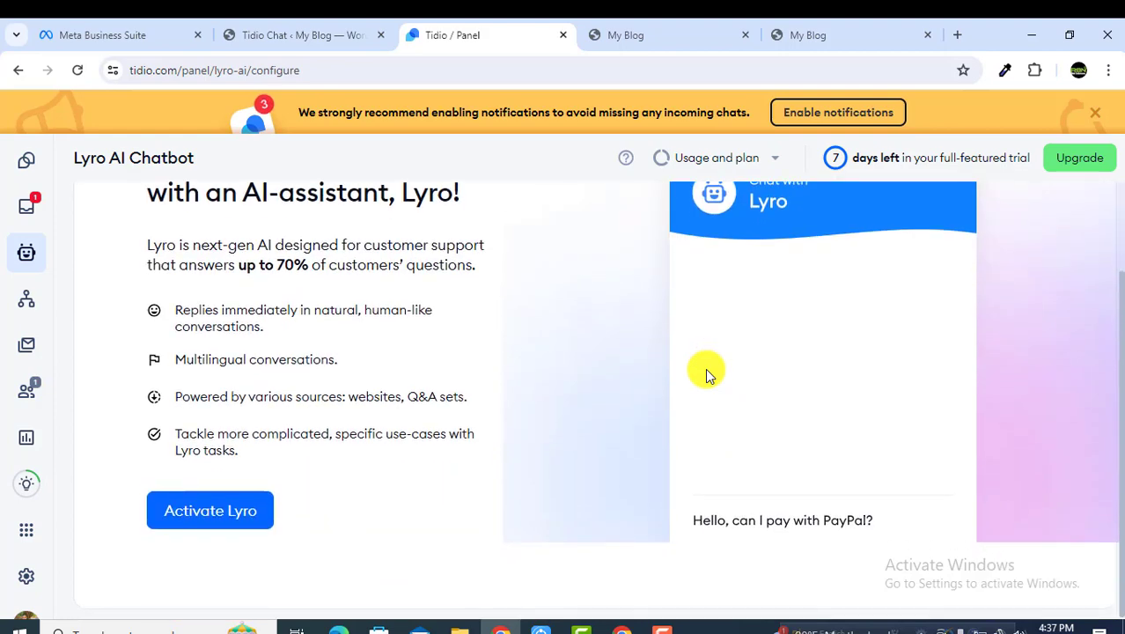
{"action": "scroll", "coordinate": [705, 370], "scroll_direction": "up", "scroll_amount": 1}
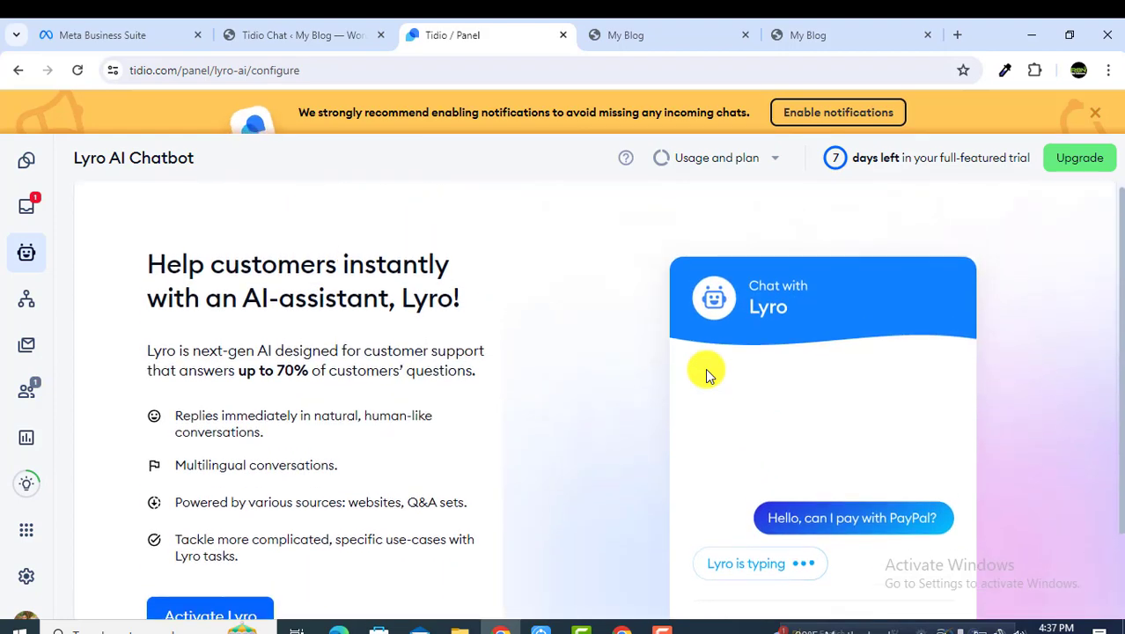
{"action": "scroll", "coordinate": [371, 409], "scroll_direction": "down", "scroll_amount": 1}
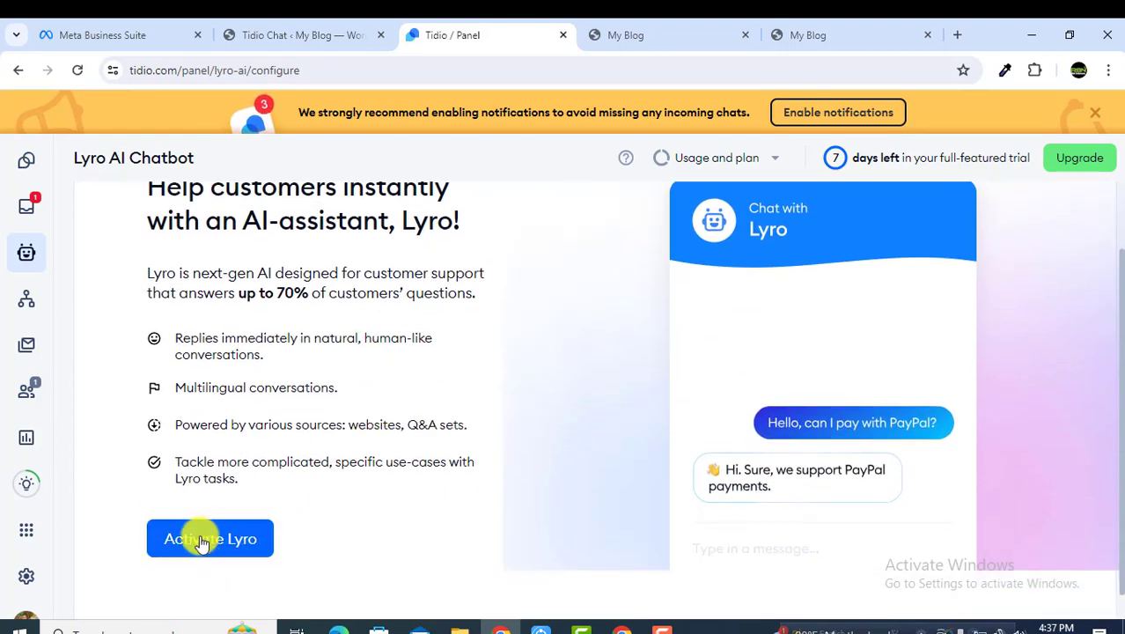
{"action": "scroll", "coordinate": [491, 446], "scroll_direction": "down", "scroll_amount": 1}
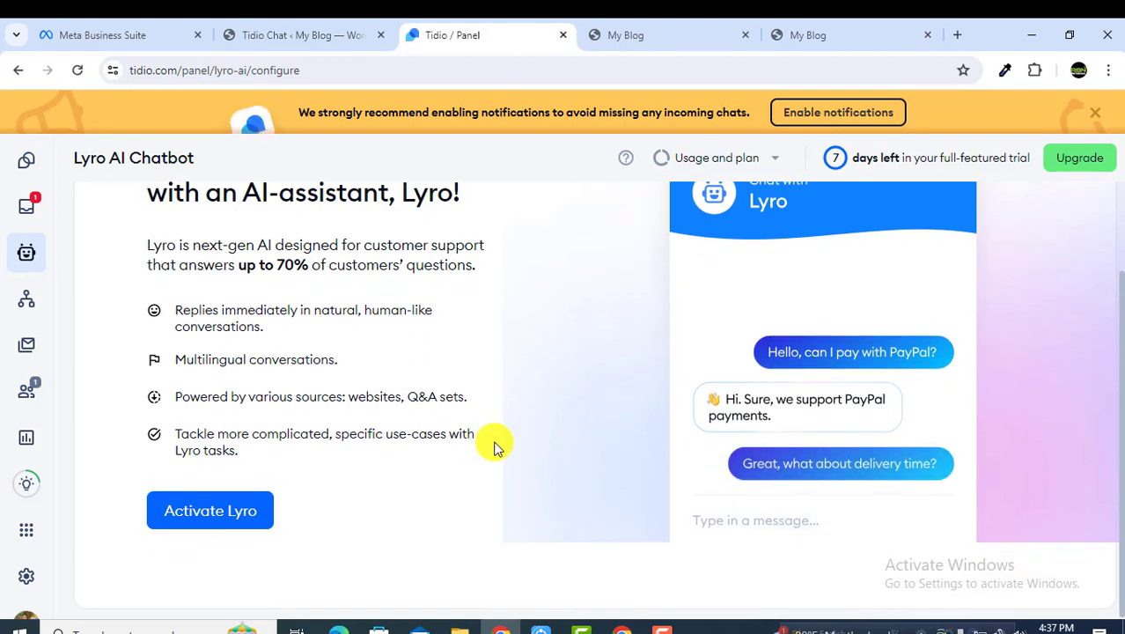
{"action": "left_click", "coordinate": [220, 512]}
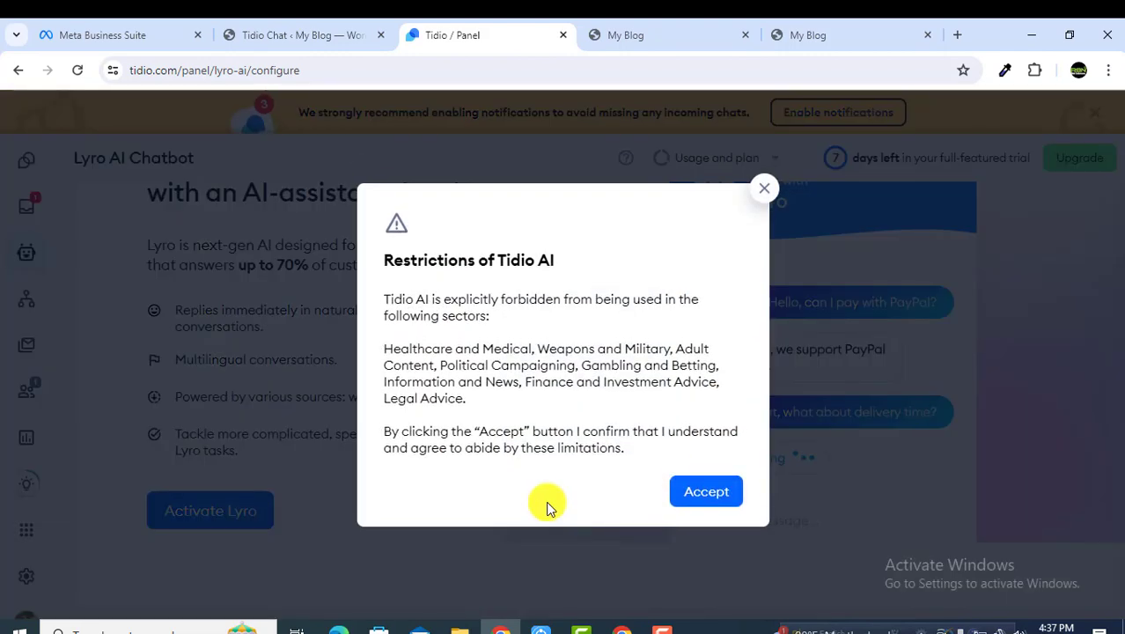
{"action": "left_click", "coordinate": [680, 480]}
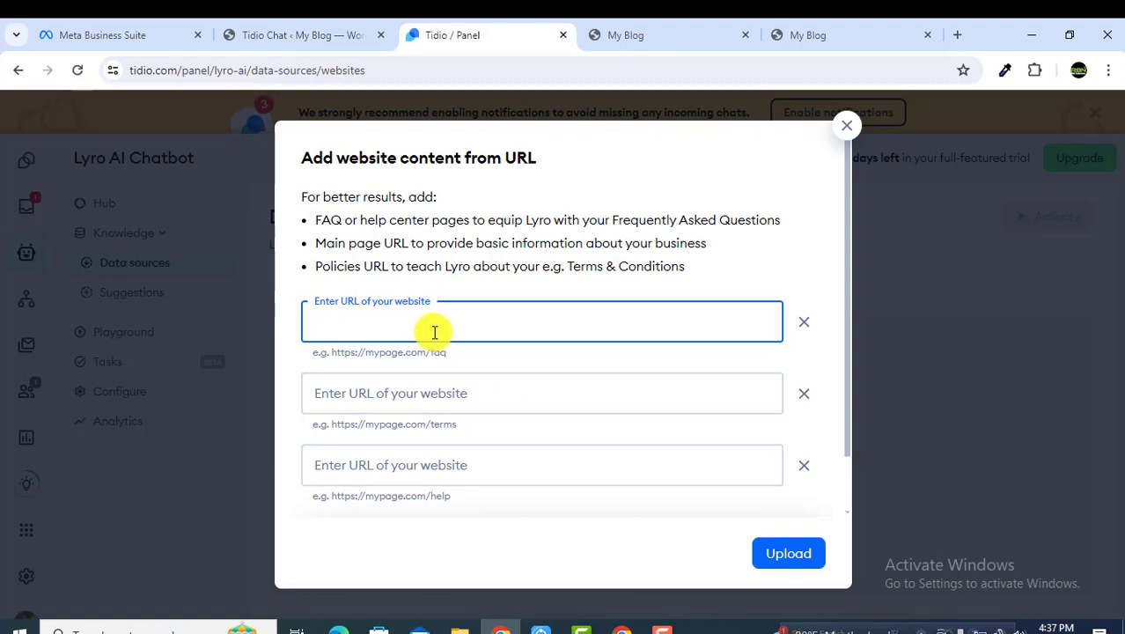
Step: Minimise the chat window on the blog back to its launcher
{"action": "left_click", "coordinate": [635, 36]}
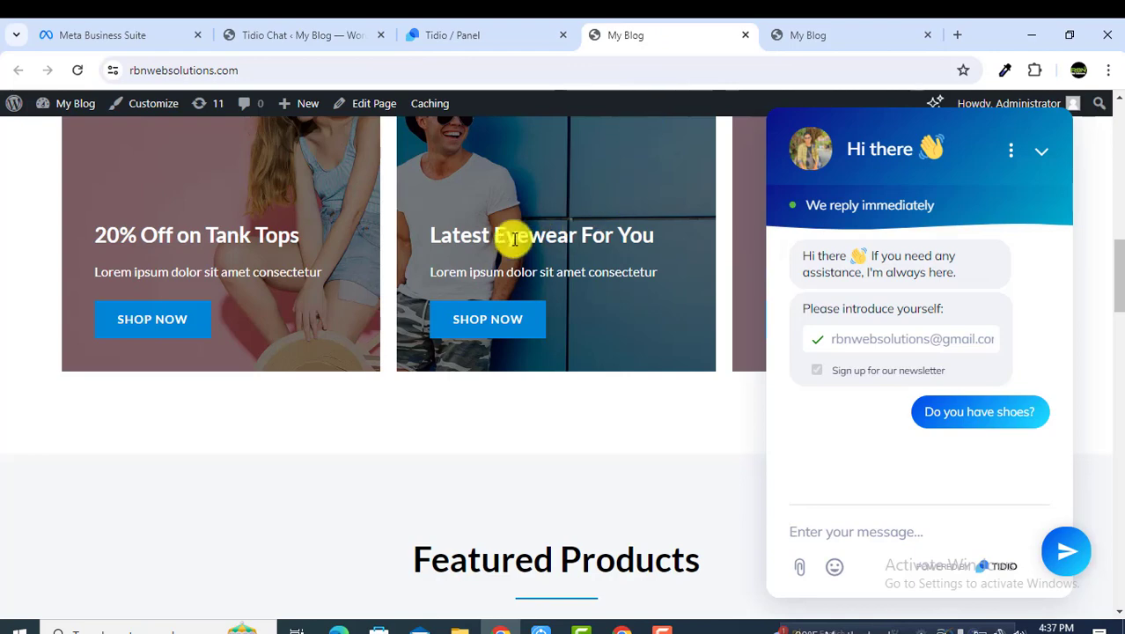
{"action": "scroll", "coordinate": [511, 238], "scroll_direction": "up", "scroll_amount": 8}
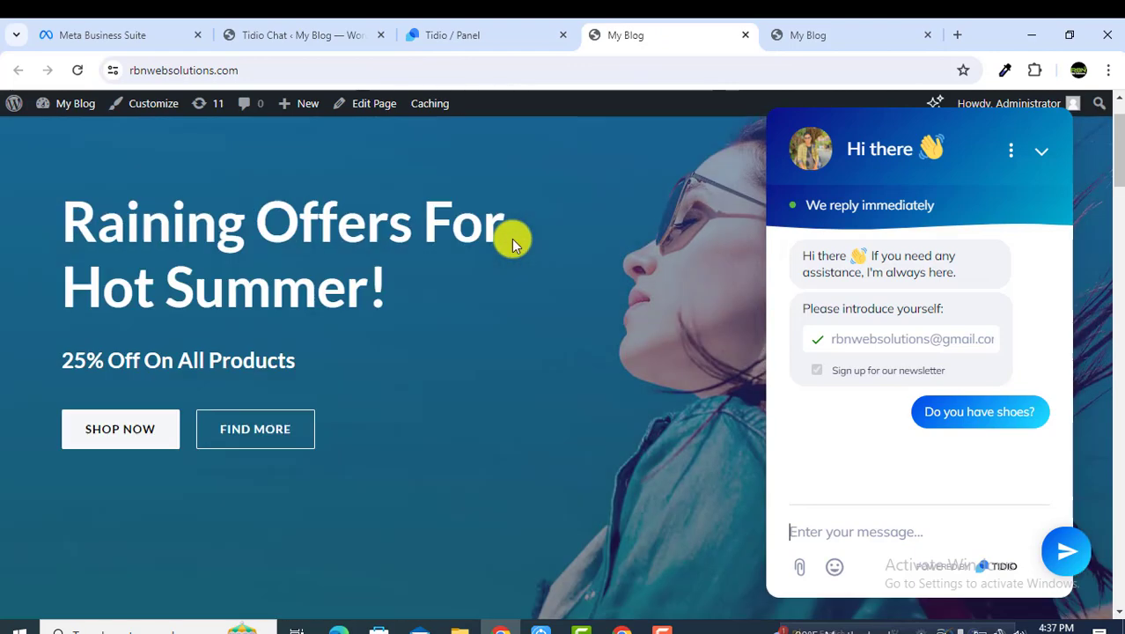
{"action": "left_click", "coordinate": [1041, 155]}
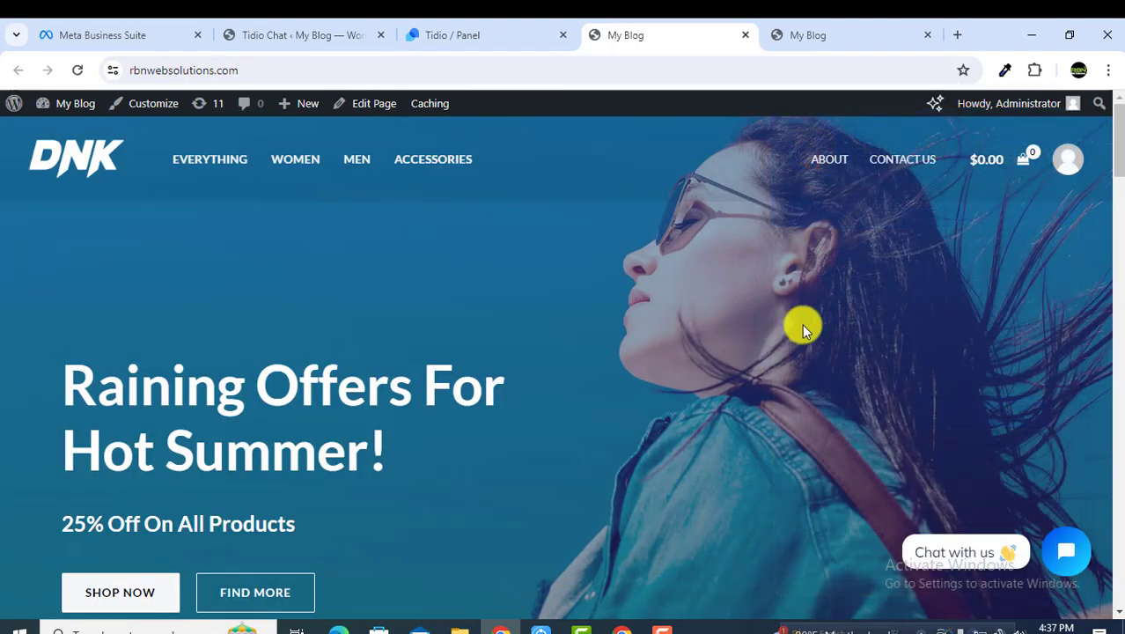
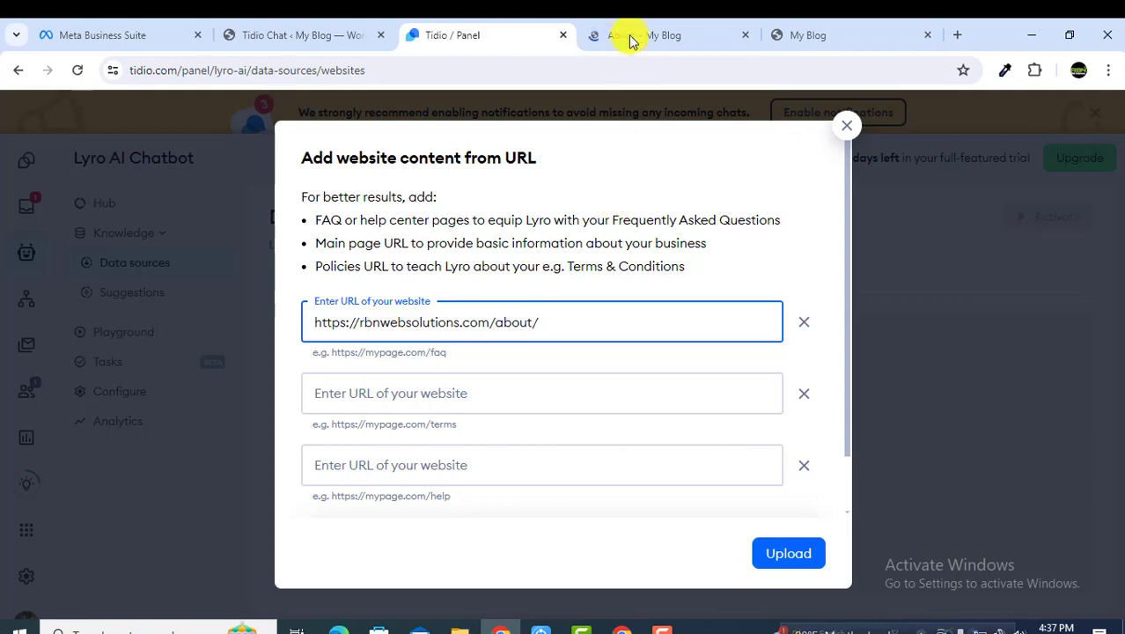
Step: Copy the Contact Us page address and paste it into the second URL field
{"action": "left_click", "coordinate": [627, 36]}
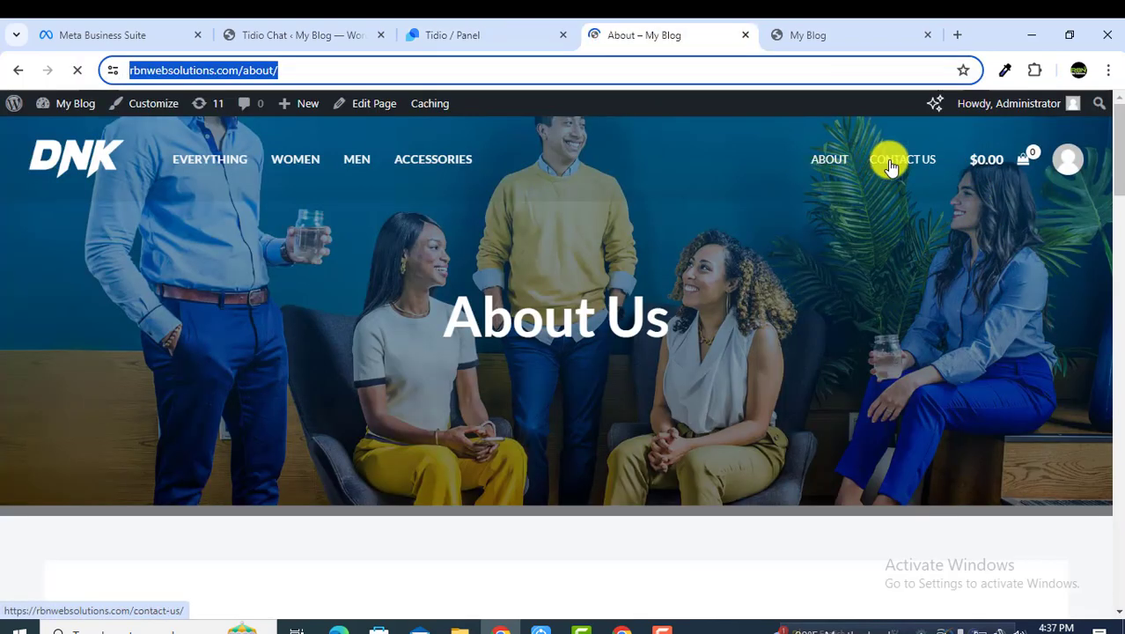
{"action": "left_click", "coordinate": [890, 166]}
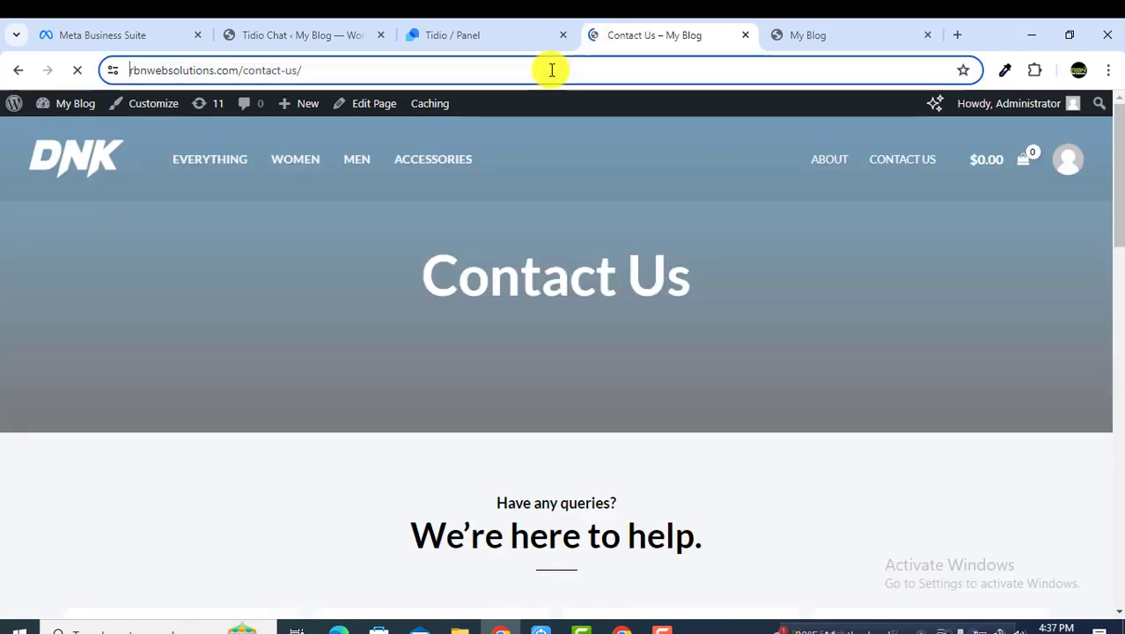
{"action": "right_click", "coordinate": [550, 71]}
{"action": "left_click", "coordinate": [604, 222]}
{"action": "left_click", "coordinate": [426, 33]}
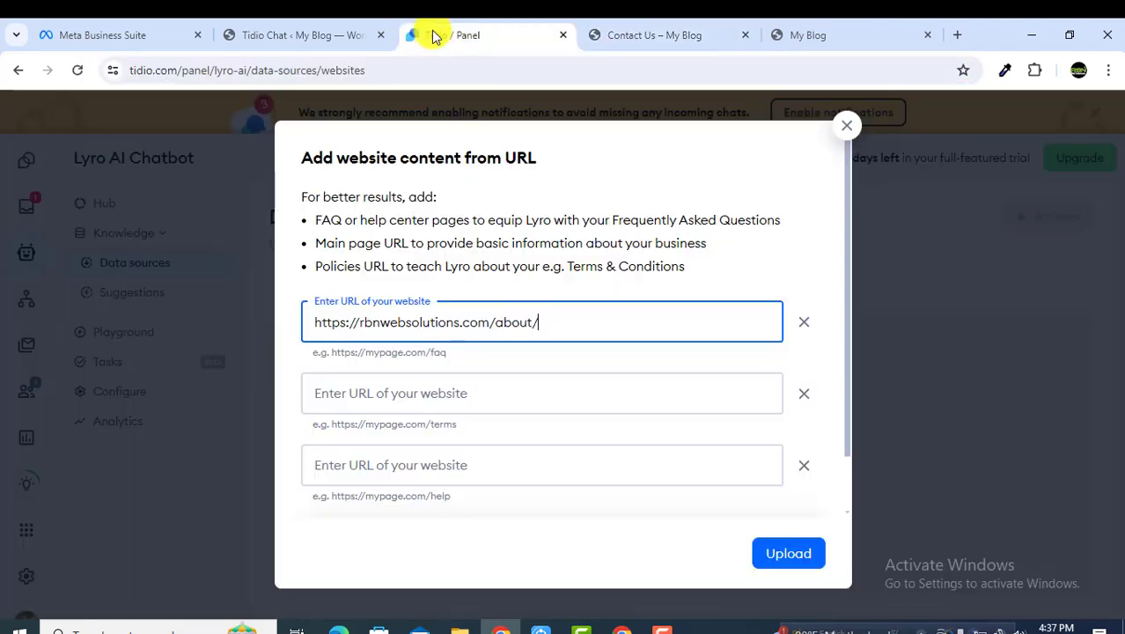
{"action": "left_click", "coordinate": [423, 404]}
{"action": "key", "text": "ctrl+v"}
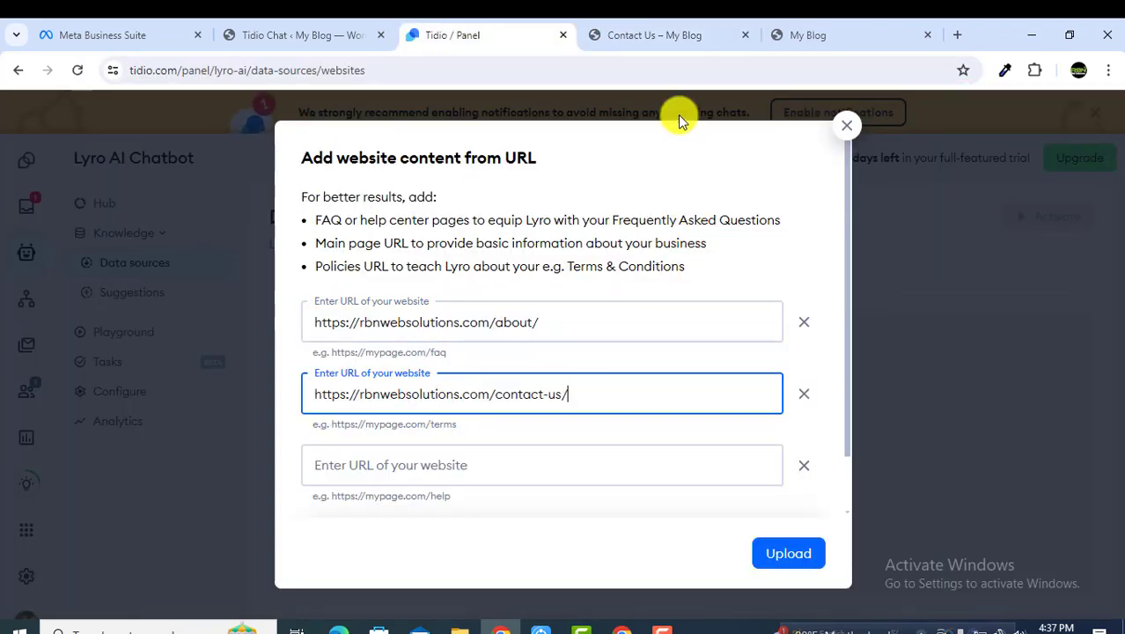
{"action": "key", "text": "ctrl+Tab"}
{"action": "left_click_drag", "start_coordinate": [339, 70], "coordinate": [296, 75]}
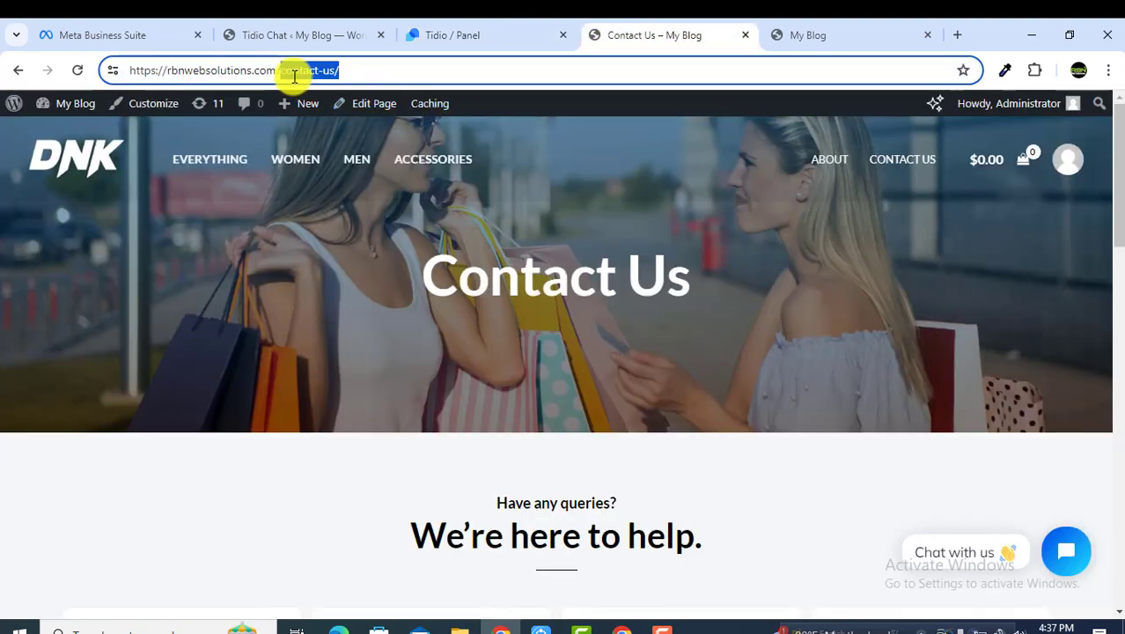
{"action": "type", "text": "sote/"}
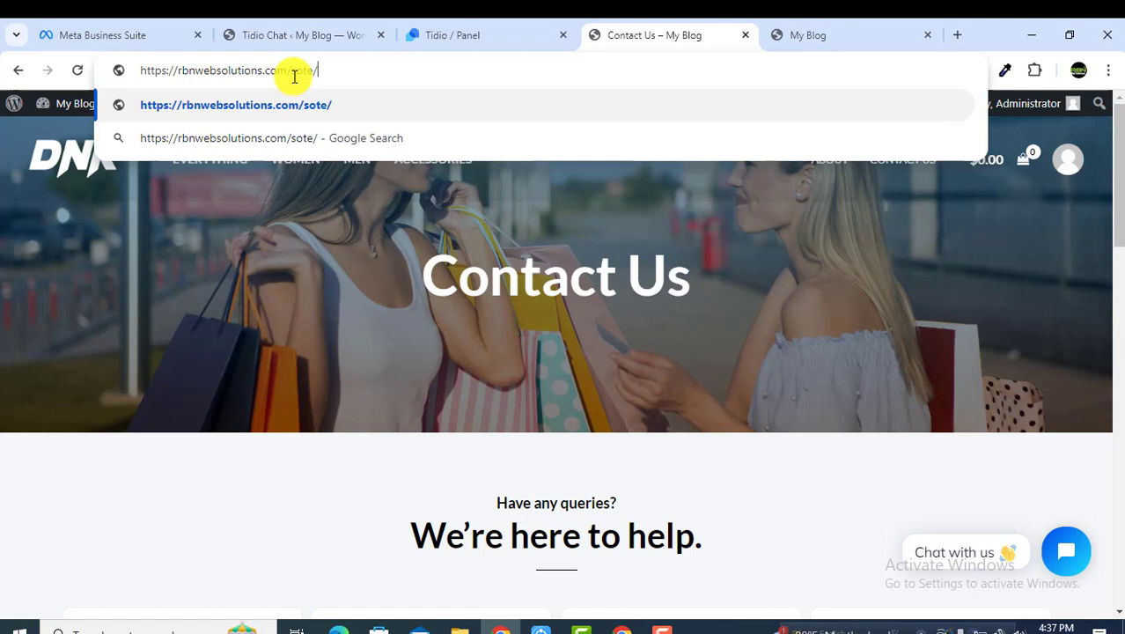
{"action": "key", "text": "BackSpace"}
{"action": "key", "text": "BackSpace"}
{"action": "key", "text": "BackSpace"}
{"action": "key", "text": "BackSpace"}
{"action": "type", "text": "tore/"}
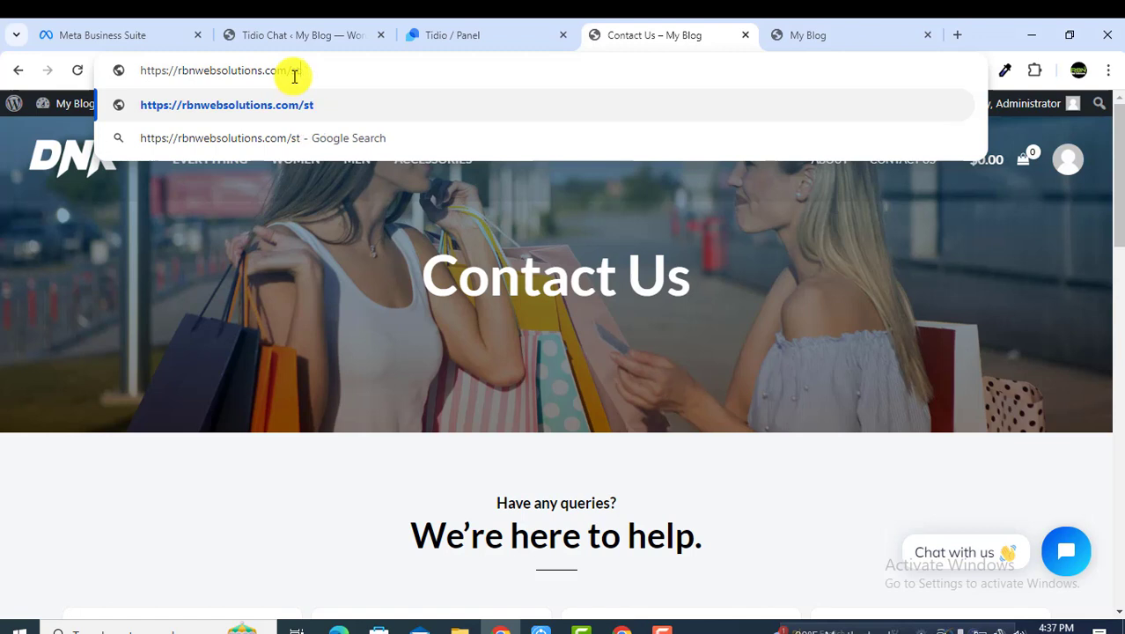
{"action": "key", "text": "Return"}
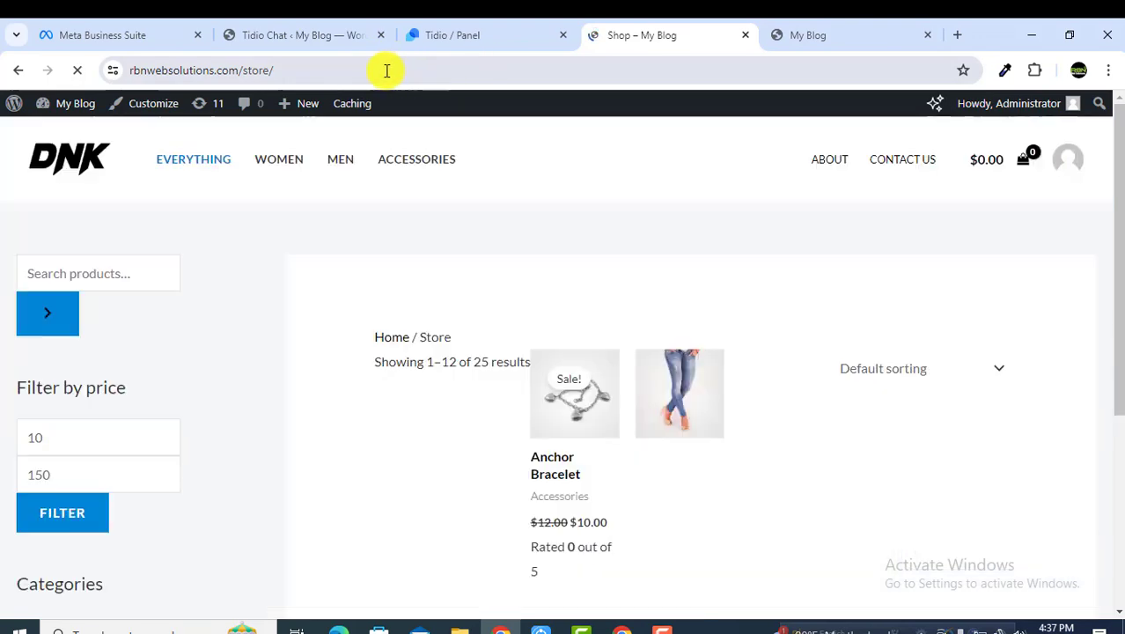
{"action": "left_click", "coordinate": [384, 70]}
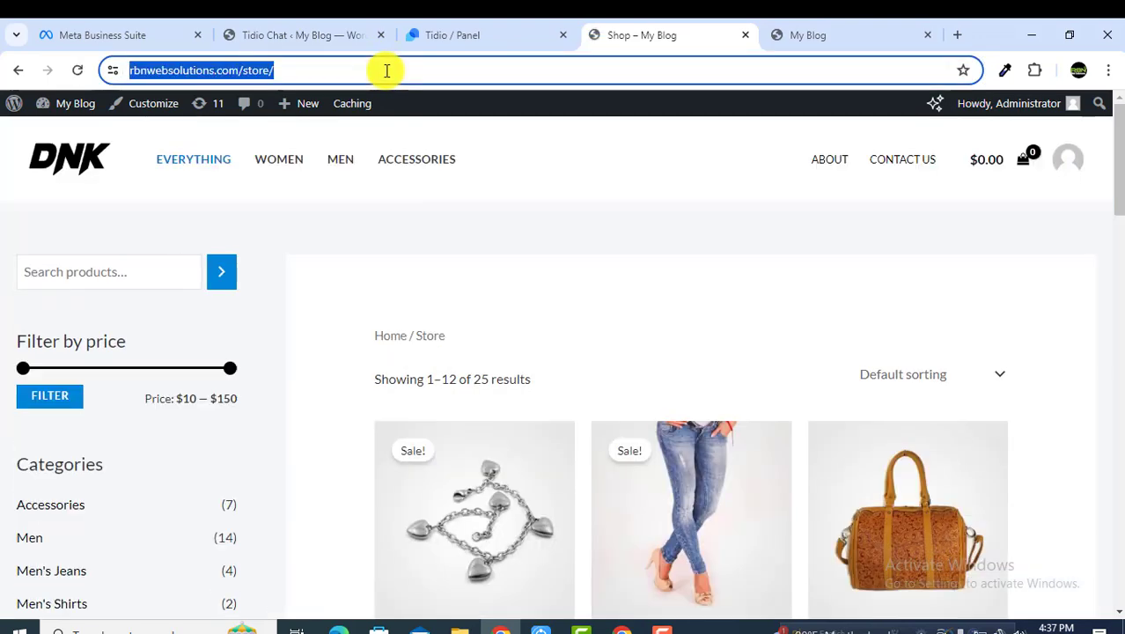
{"action": "right_click", "coordinate": [384, 70]}
{"action": "left_click", "coordinate": [439, 222]}
{"action": "left_click", "coordinate": [296, 35]}
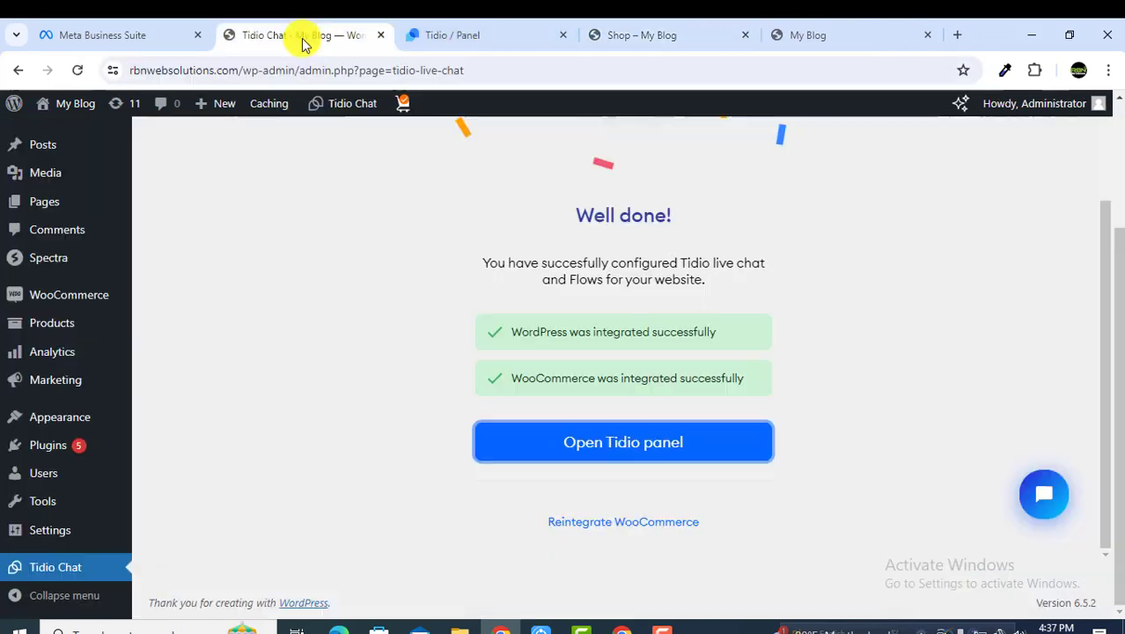
{"action": "left_click", "coordinate": [532, 33]}
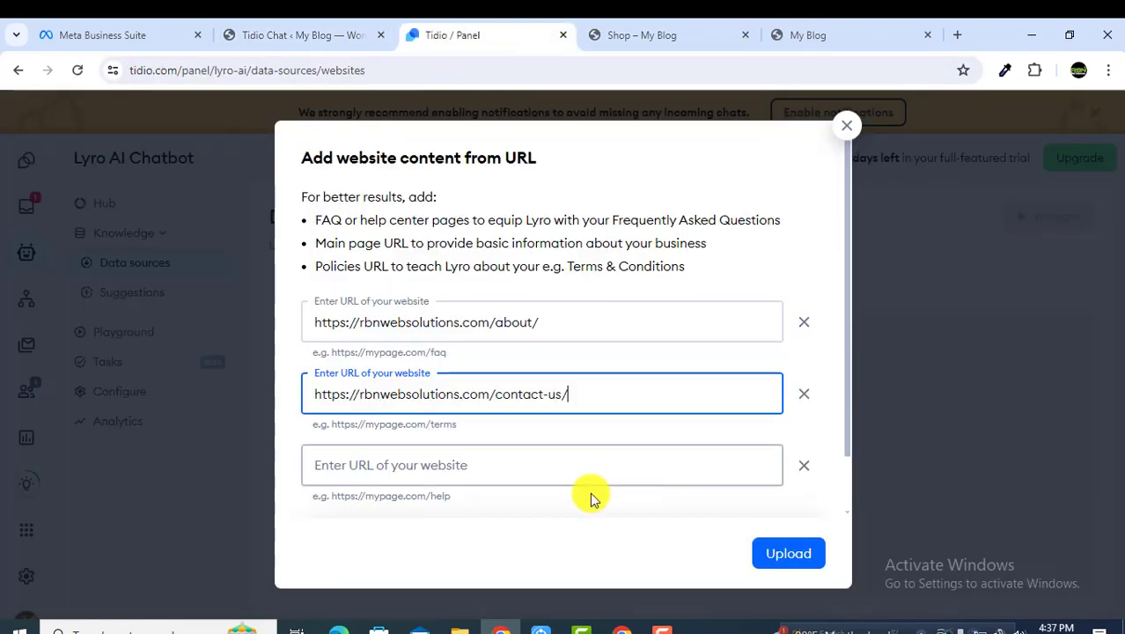
{"action": "left_click", "coordinate": [409, 466]}
{"action": "key", "text": "ctrl+v"}
Step: Remove the extra empty URL field and upload the about, contact-us and store page URLs
{"action": "scroll", "coordinate": [494, 406], "scroll_direction": "down", "scroll_amount": 1}
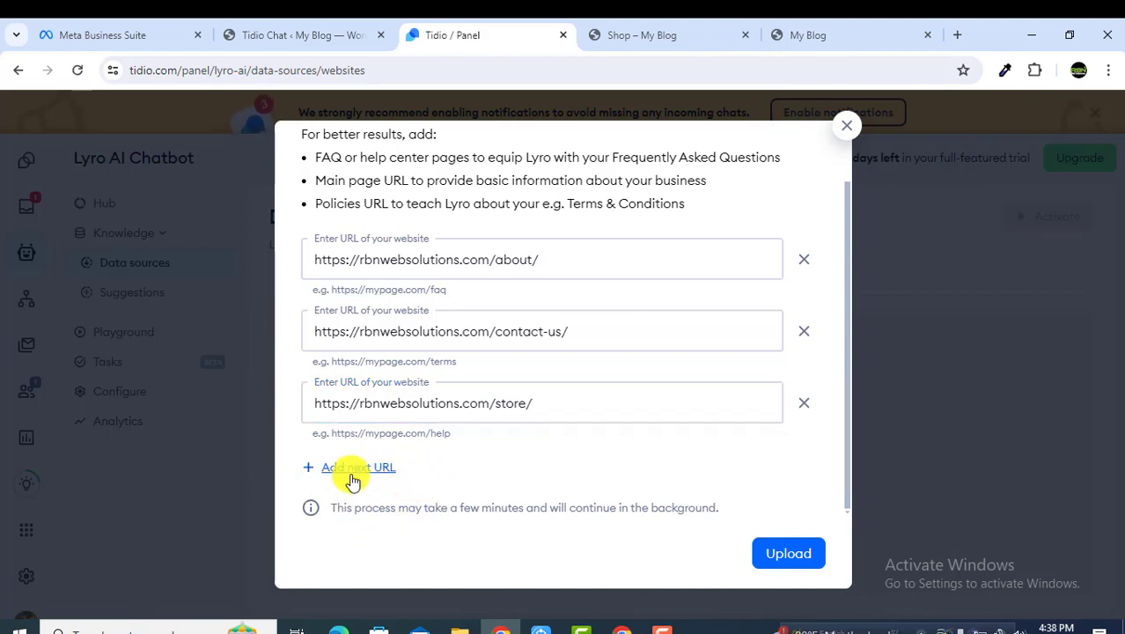
{"action": "left_click", "coordinate": [346, 474]}
{"action": "left_click", "coordinate": [804, 417]}
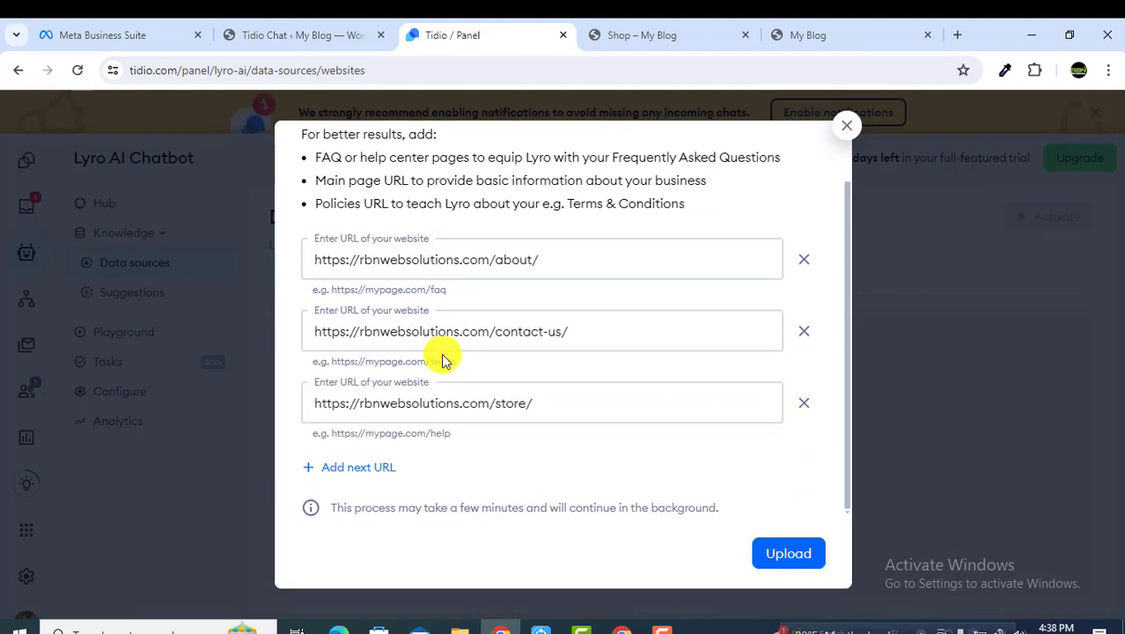
{"action": "scroll", "coordinate": [475, 343], "scroll_direction": "up", "scroll_amount": 1}
{"action": "scroll", "coordinate": [530, 352], "scroll_direction": "down", "scroll_amount": 1}
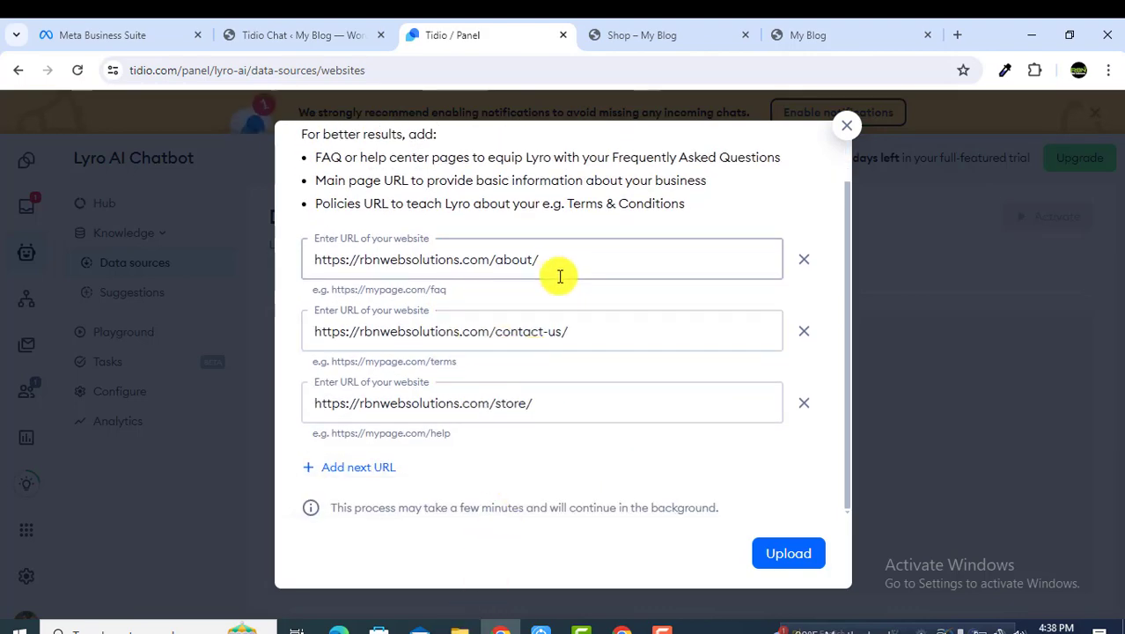
{"action": "left_click", "coordinate": [806, 563]}
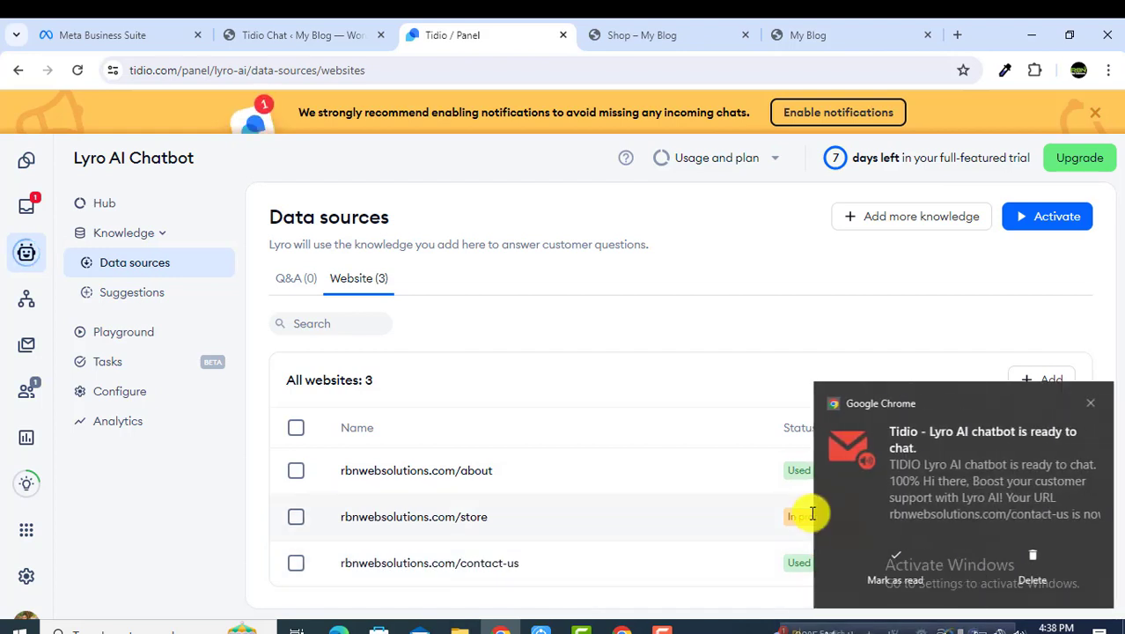
Step: Dismiss the browser notification and start adding a Website URL knowledge source
{"action": "left_click", "coordinate": [947, 447]}
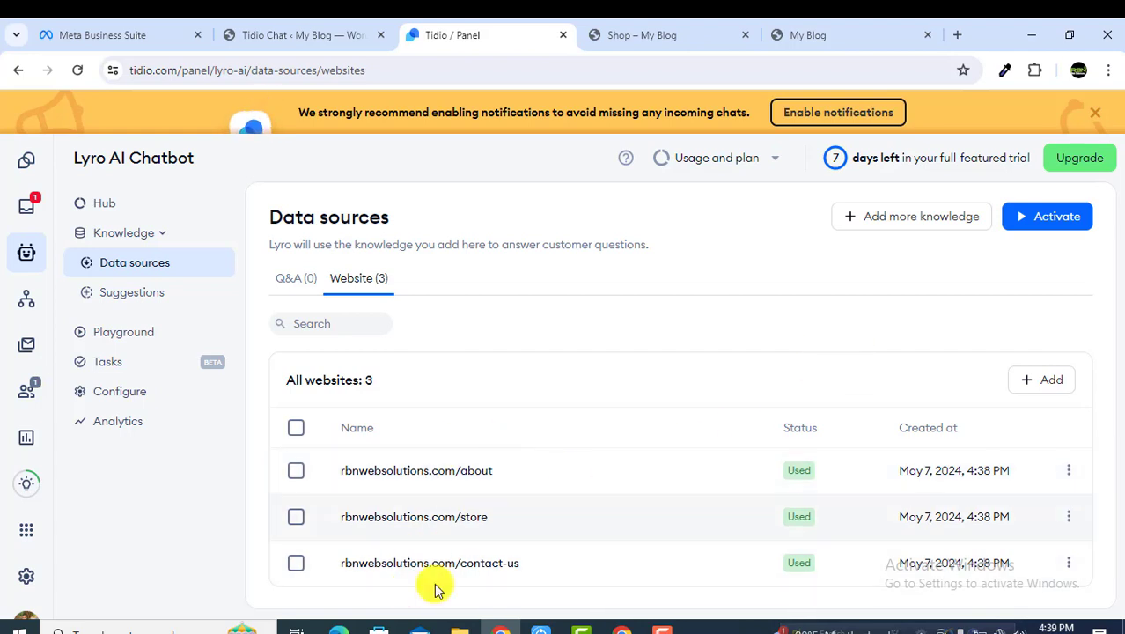
{"action": "left_click", "coordinate": [925, 223]}
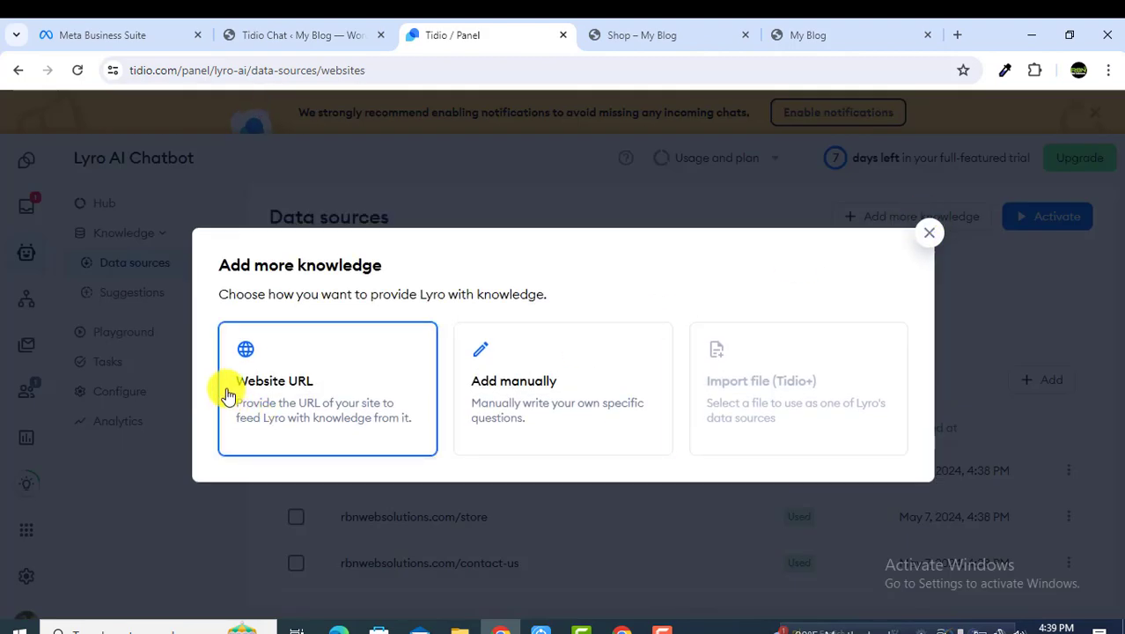
{"action": "left_click", "coordinate": [304, 376]}
Step: Copy the root domain rbnwebsolutions.com from the store tab, paste it and upload it
{"action": "left_click", "coordinate": [633, 35]}
{"action": "left_click", "coordinate": [188, 71]}
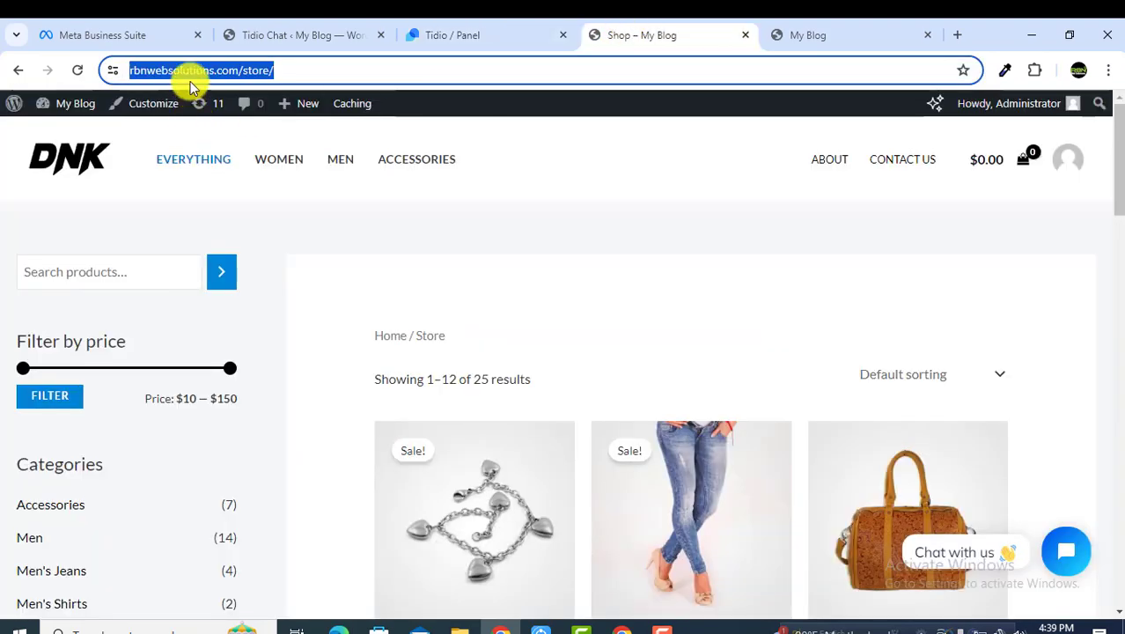
{"action": "left_click", "coordinate": [259, 71]}
{"action": "left_click_drag", "start_coordinate": [275, 72], "coordinate": [64, 72]}
{"action": "right_click", "coordinate": [267, 77]}
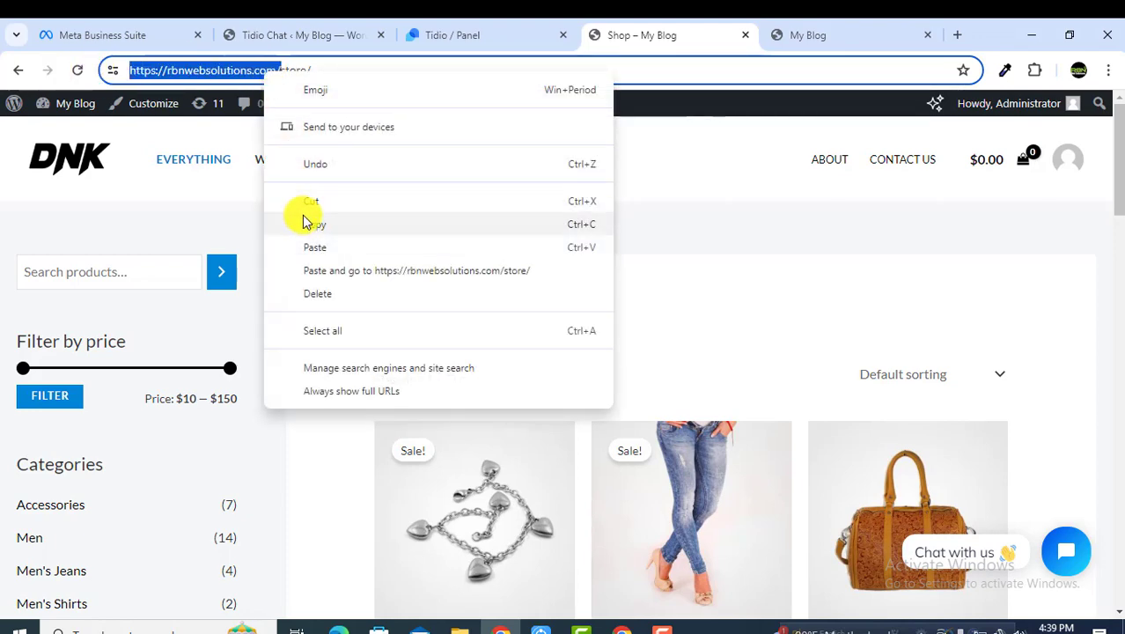
{"action": "left_click", "coordinate": [309, 224]}
{"action": "left_click", "coordinate": [427, 38]}
{"action": "right_click", "coordinate": [447, 317]}
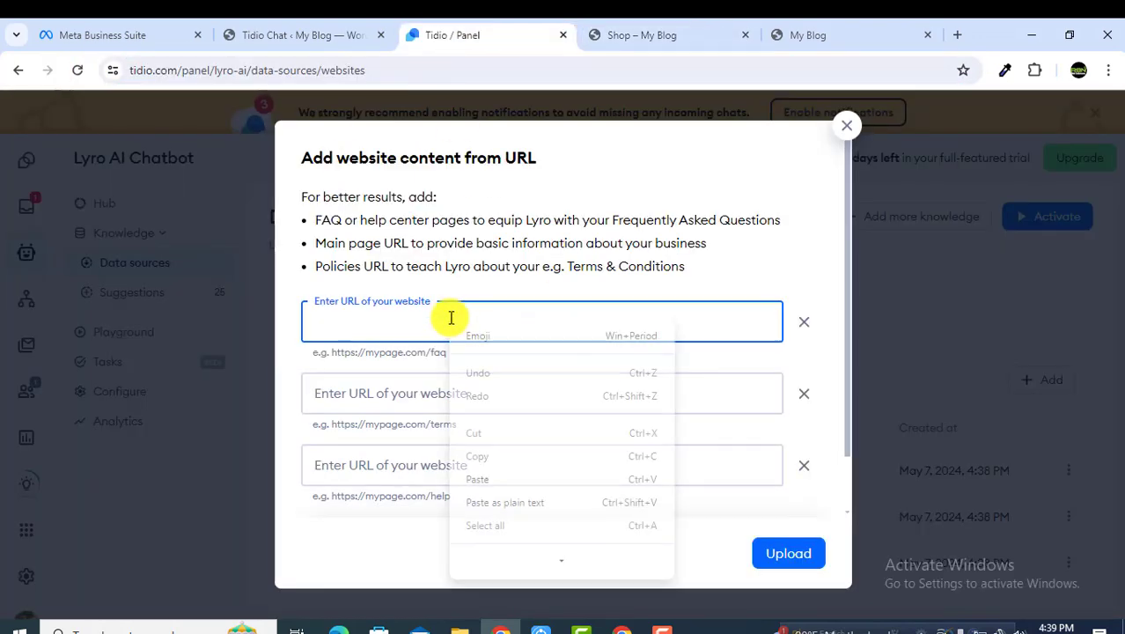
{"action": "left_click", "coordinate": [495, 476]}
{"action": "left_click", "coordinate": [799, 552]}
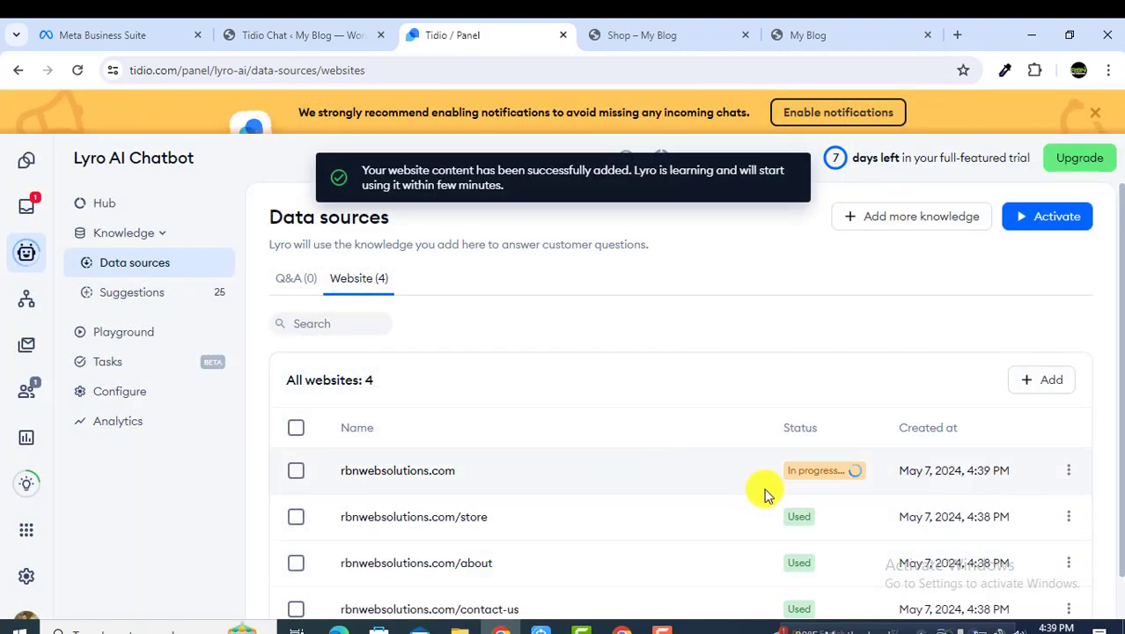
Step: Activate Lyro from Data sources and acknowledge the 'Lyro is active now' message
{"action": "scroll", "coordinate": [845, 472], "scroll_direction": "down", "scroll_amount": 1}
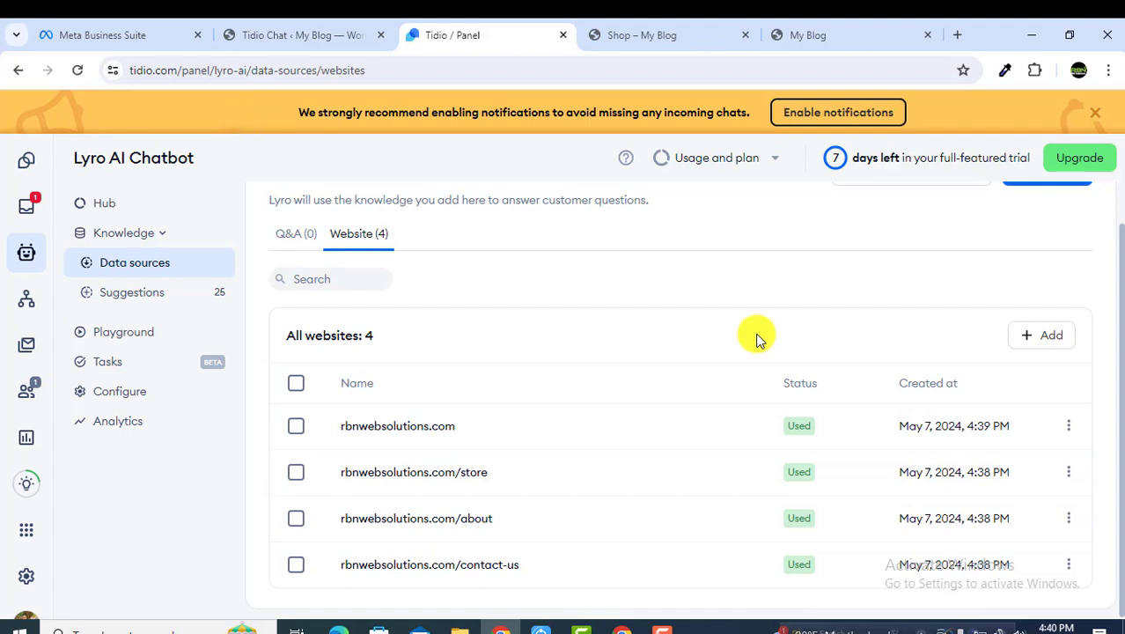
{"action": "scroll", "coordinate": [801, 237], "scroll_direction": "up", "scroll_amount": 1}
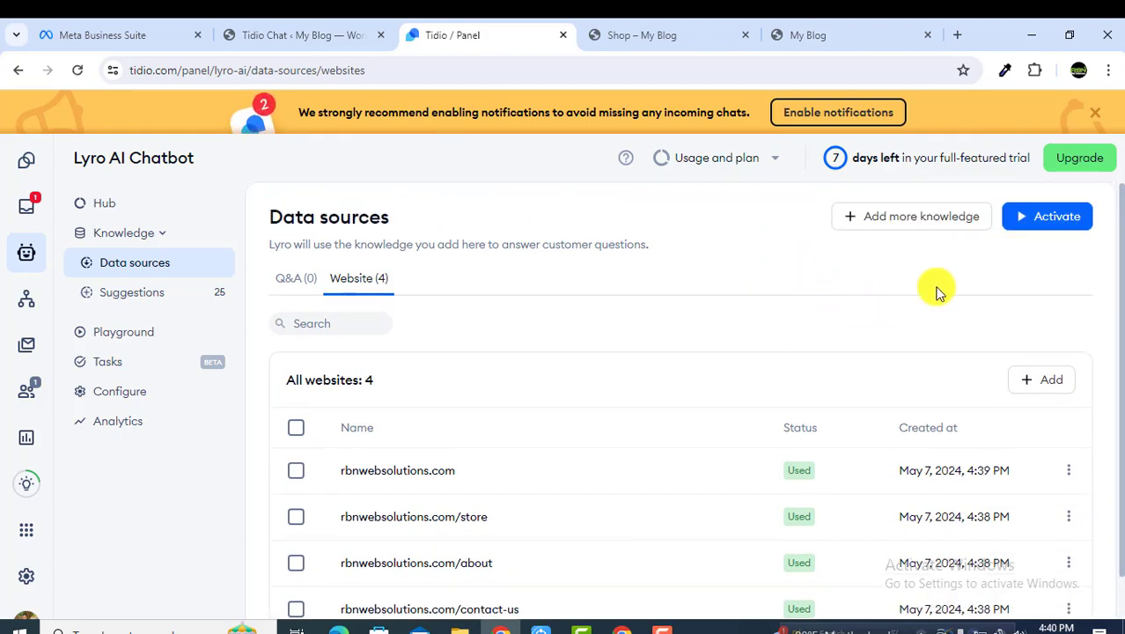
{"action": "left_click", "coordinate": [1066, 220]}
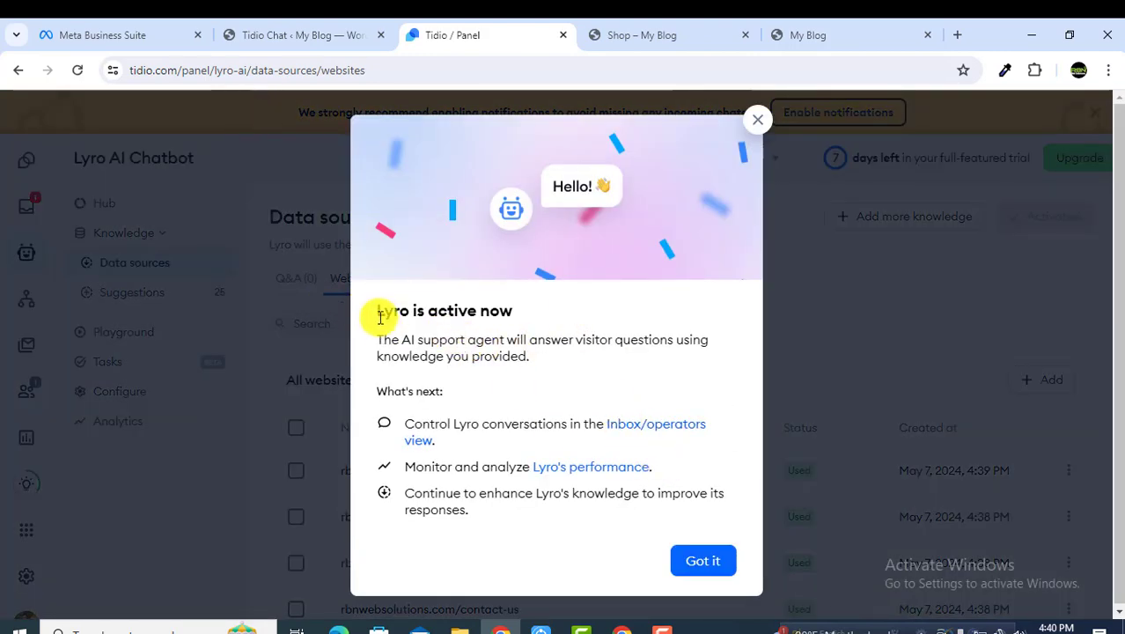
{"action": "left_click_drag", "start_coordinate": [380, 312], "coordinate": [547, 318]}
{"action": "left_click", "coordinate": [696, 576]}
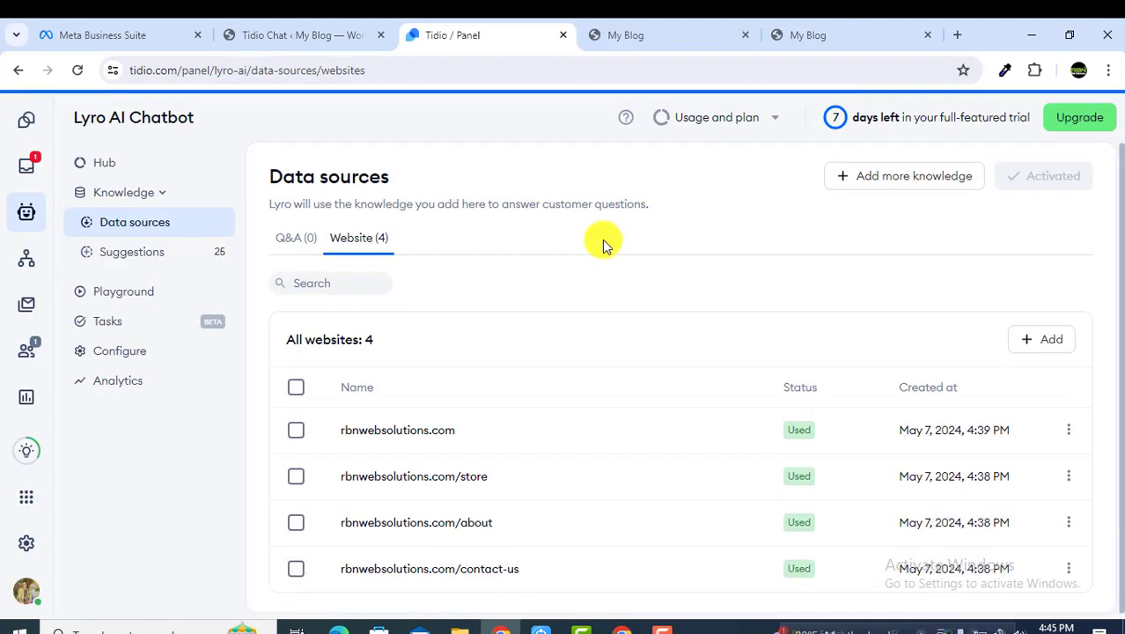
Step: Manually add Q&A 'Do you have any refund policy?' answered 'Yes we have return policy' and save
{"action": "scroll", "coordinate": [604, 245], "scroll_direction": "down", "scroll_amount": 1}
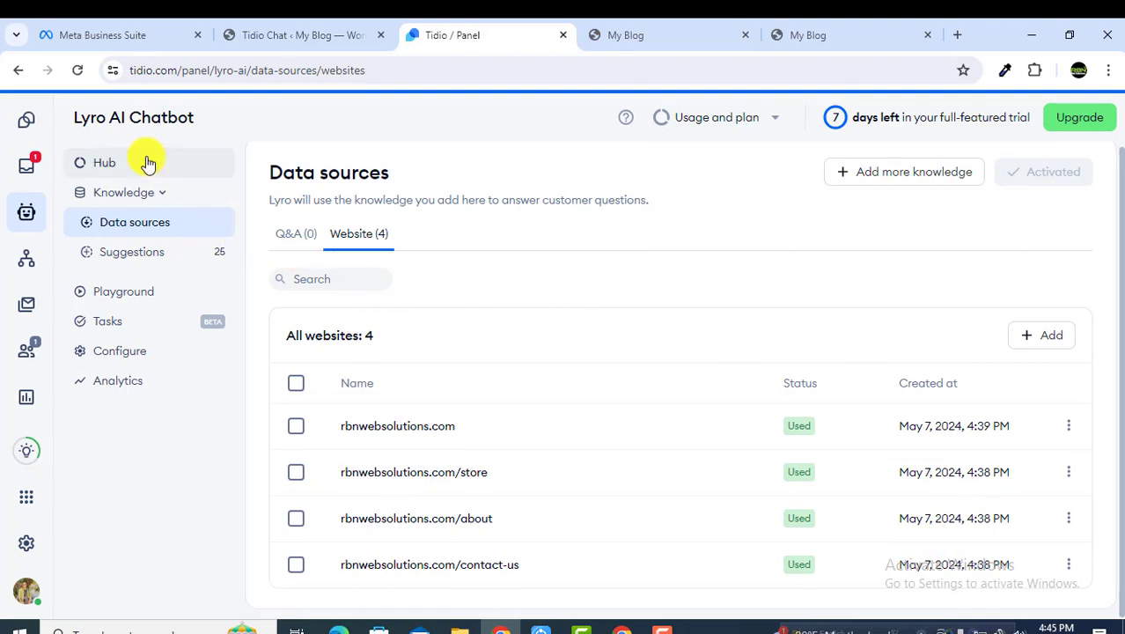
{"action": "scroll", "coordinate": [678, 343], "scroll_direction": "up", "scroll_amount": 1}
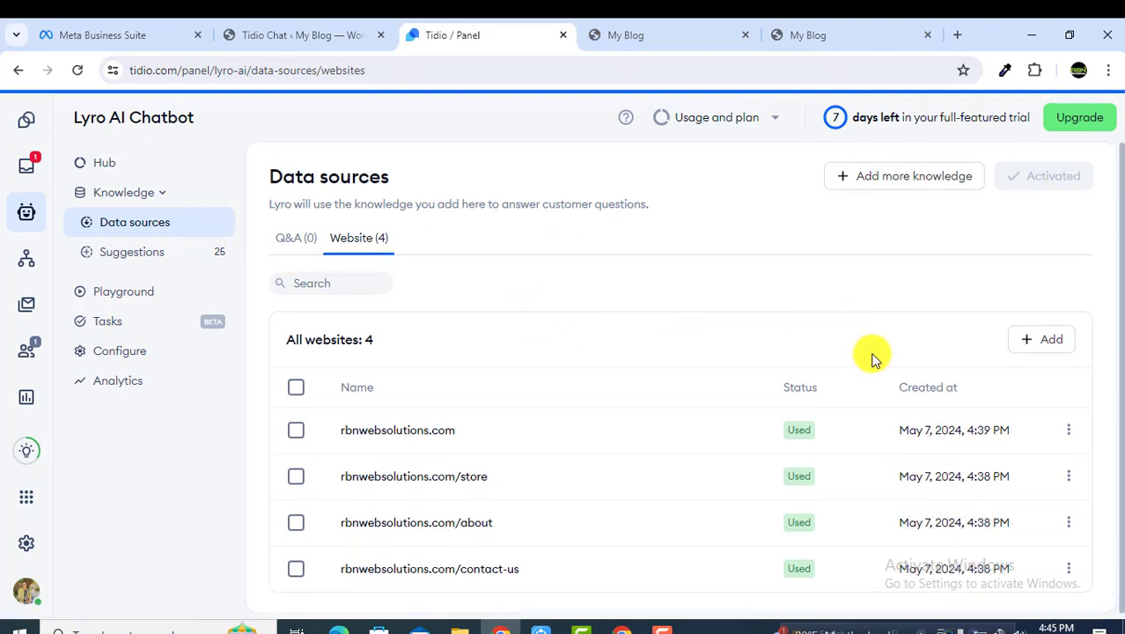
{"action": "left_click", "coordinate": [922, 178]}
{"action": "left_click", "coordinate": [567, 402]}
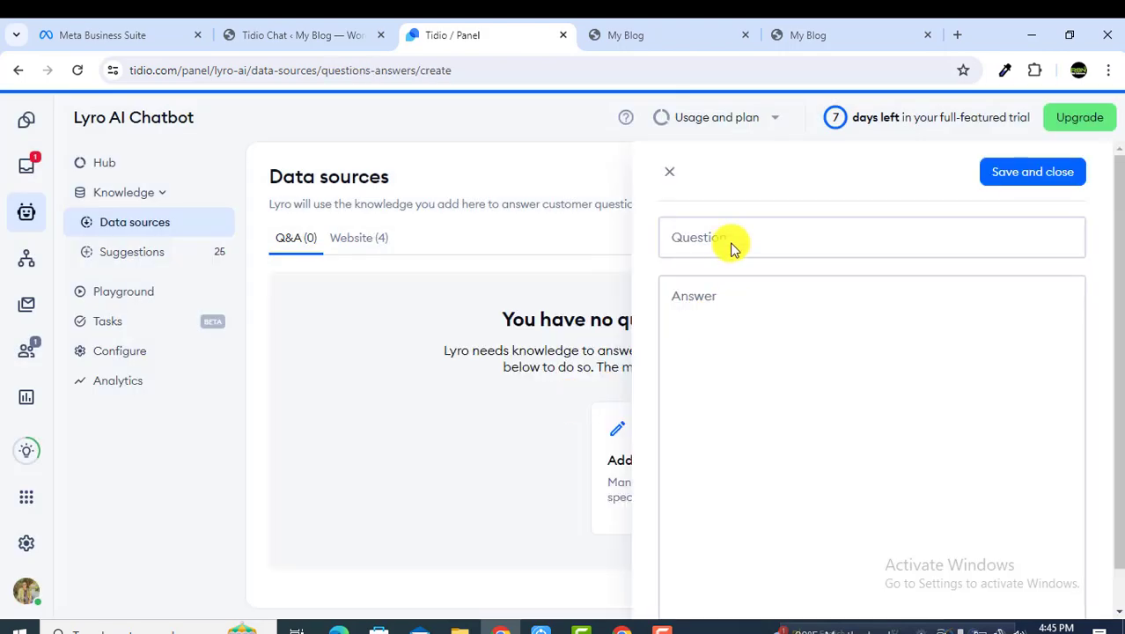
{"action": "left_click", "coordinate": [728, 238]}
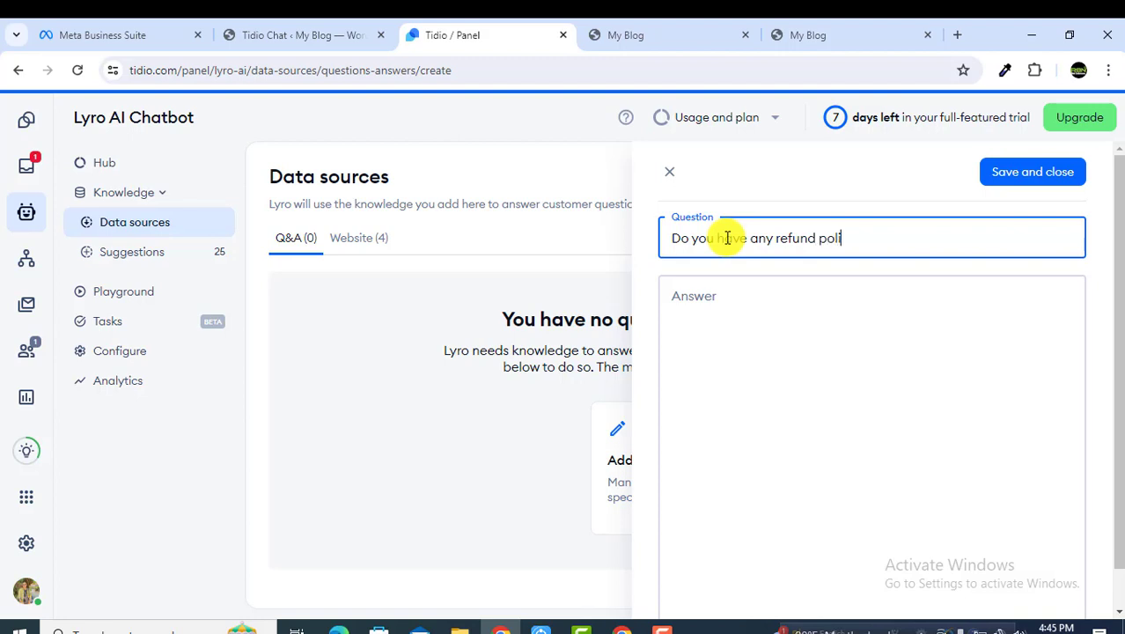
{"action": "left_click", "coordinate": [799, 344]}
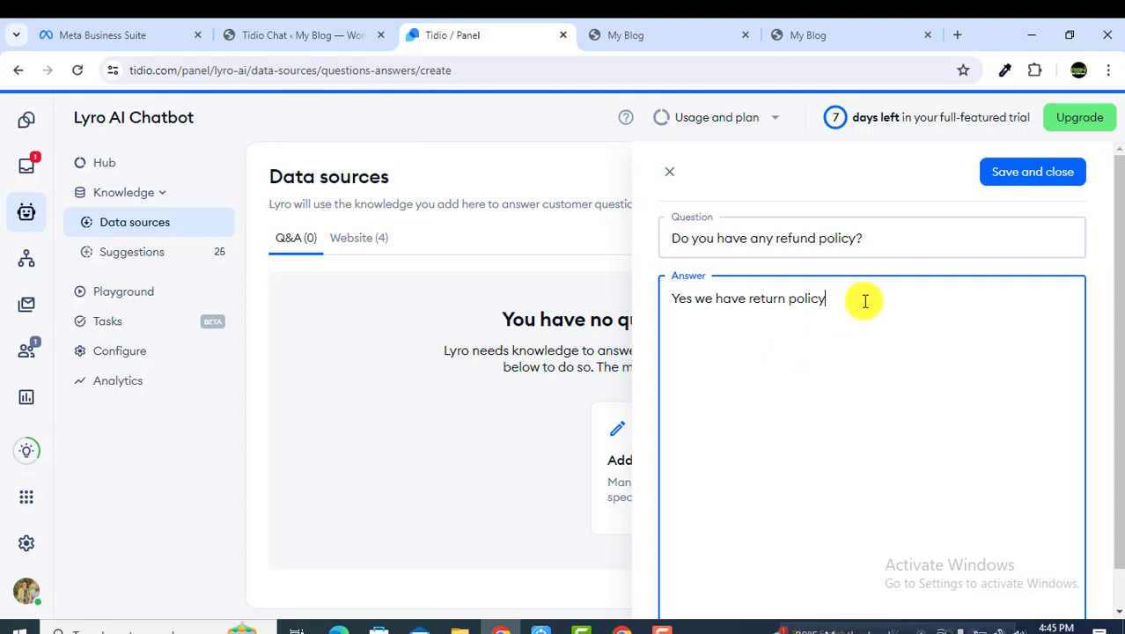
{"action": "scroll", "coordinate": [924, 264], "scroll_direction": "down", "scroll_amount": 1}
{"action": "left_click", "coordinate": [1007, 171]}
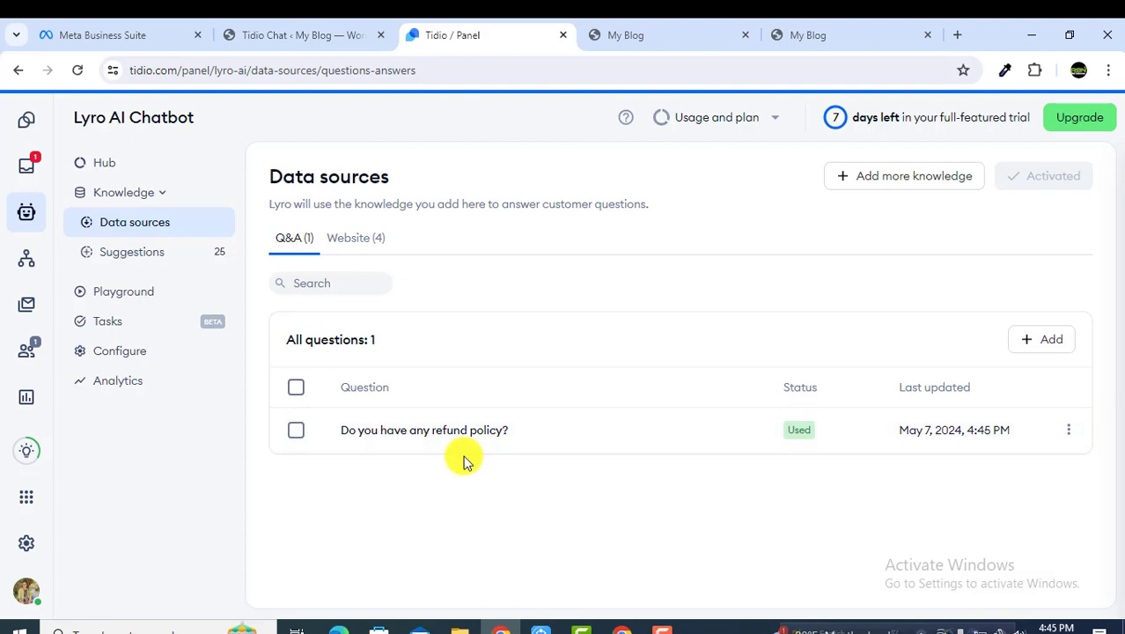
Step: Start a new Q&A: 'How many days it may take to refund.' answered 'It may take 5-7 days to refund'
{"action": "left_click", "coordinate": [1045, 349]}
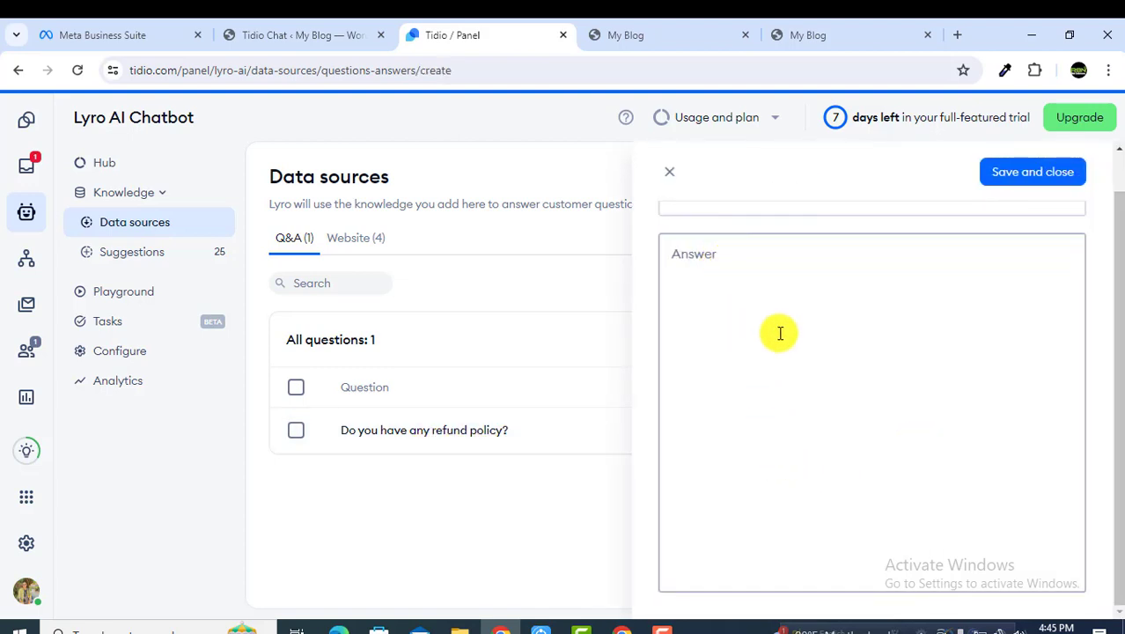
{"action": "scroll", "coordinate": [770, 334], "scroll_direction": "up", "scroll_amount": 2}
{"action": "left_click", "coordinate": [717, 251]}
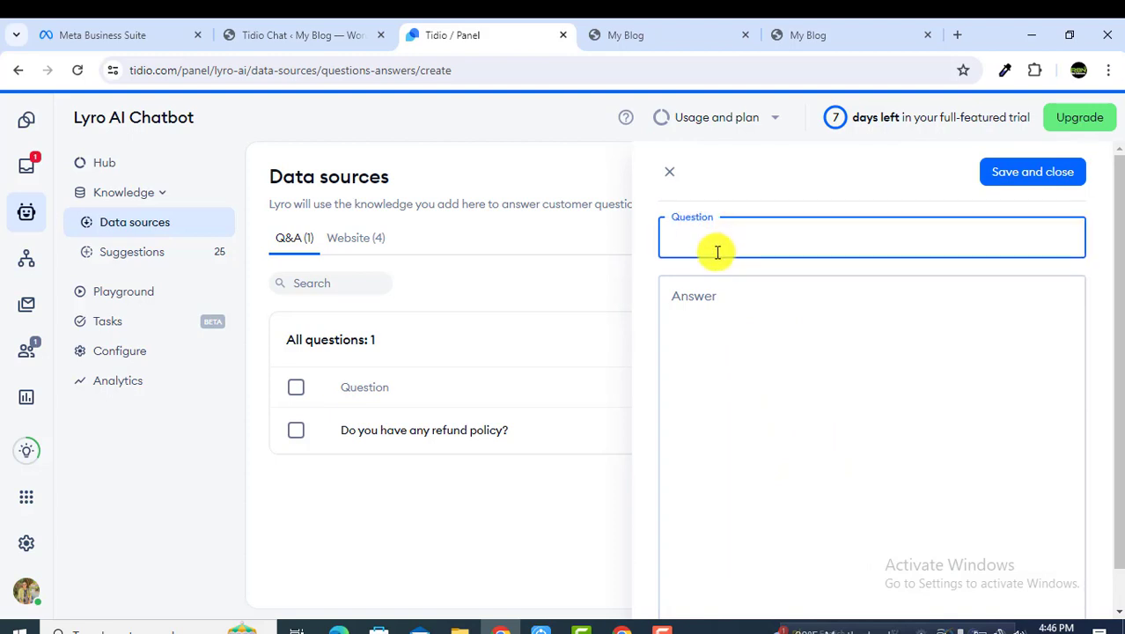
{"action": "type", "text": "How my"}
{"action": "type", "text": "ny day"}
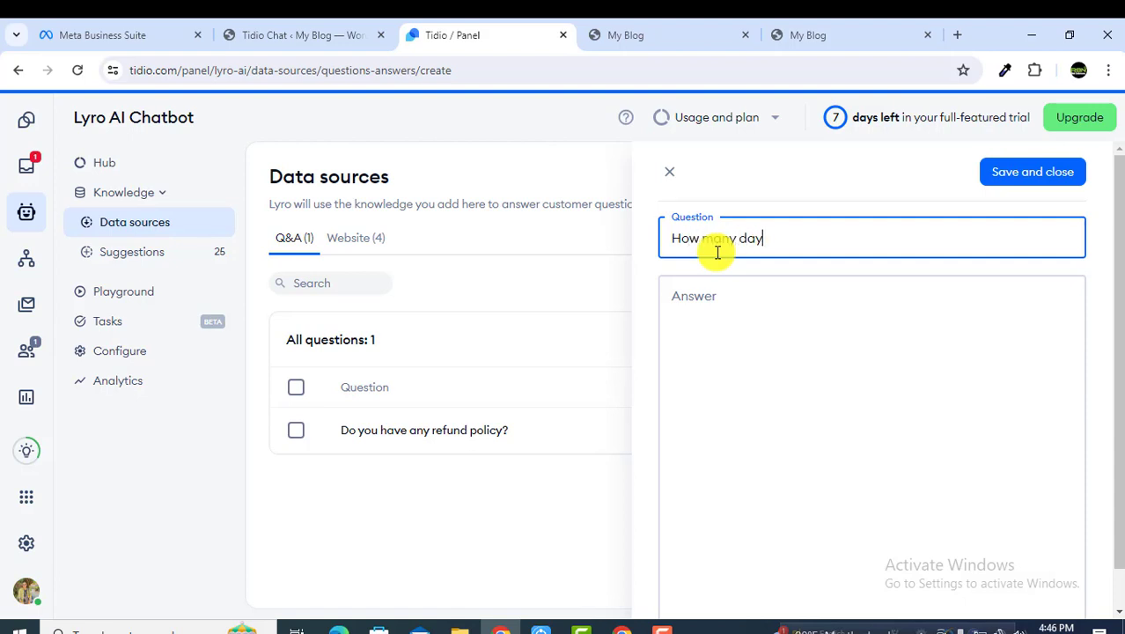
{"action": "type", "text": "s it may take to refund."}
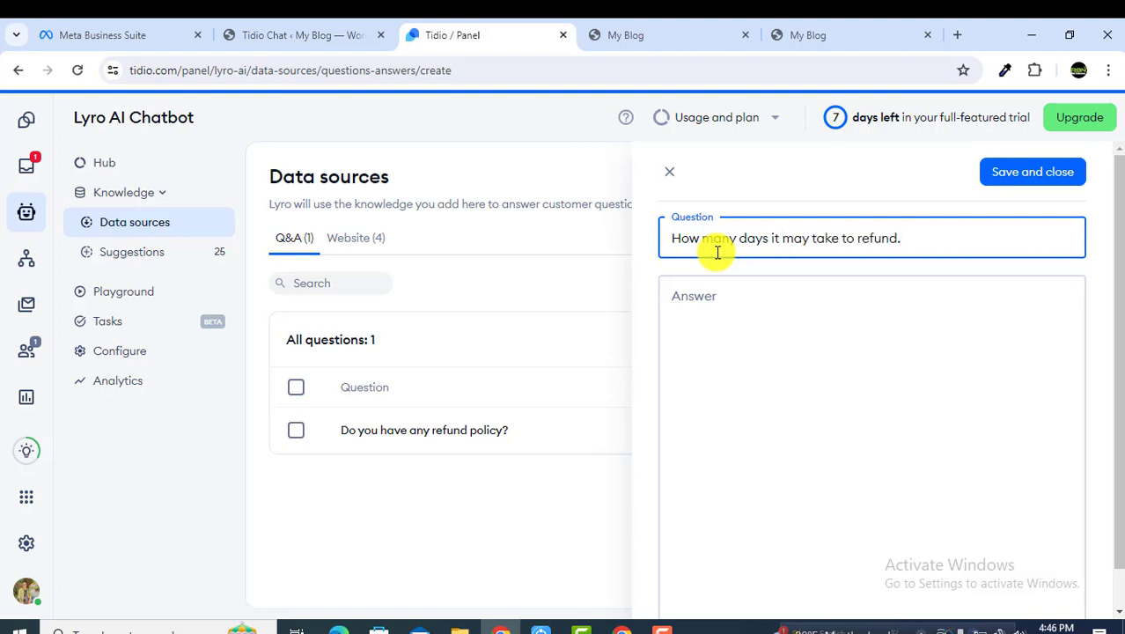
{"action": "left_click", "coordinate": [717, 321]}
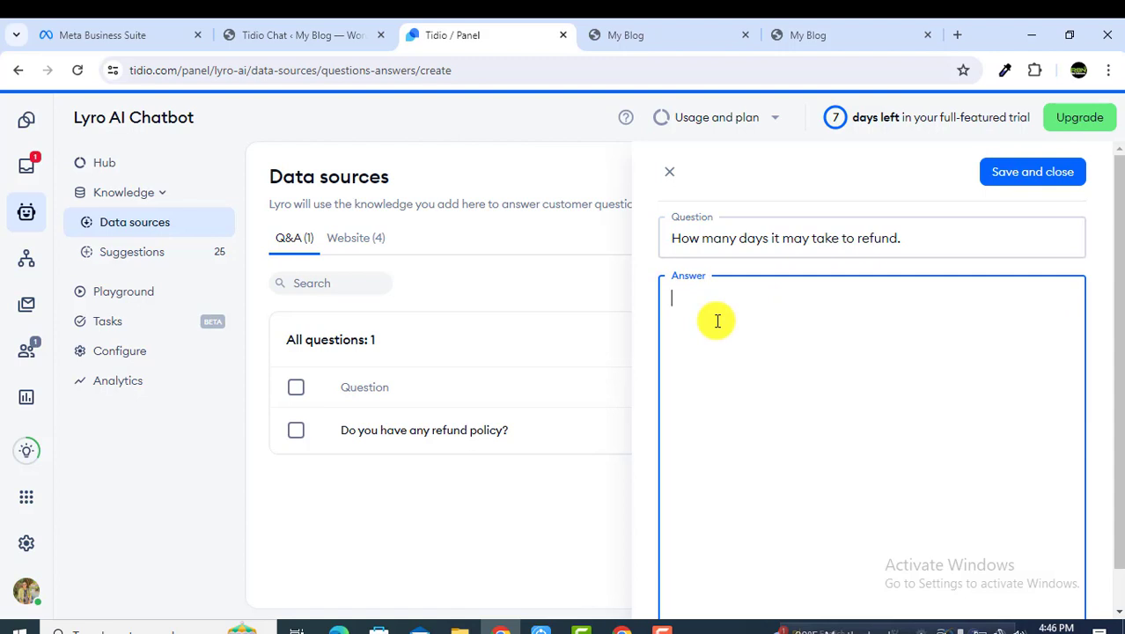
{"action": "type", "text": "It may take 5-7 day"}
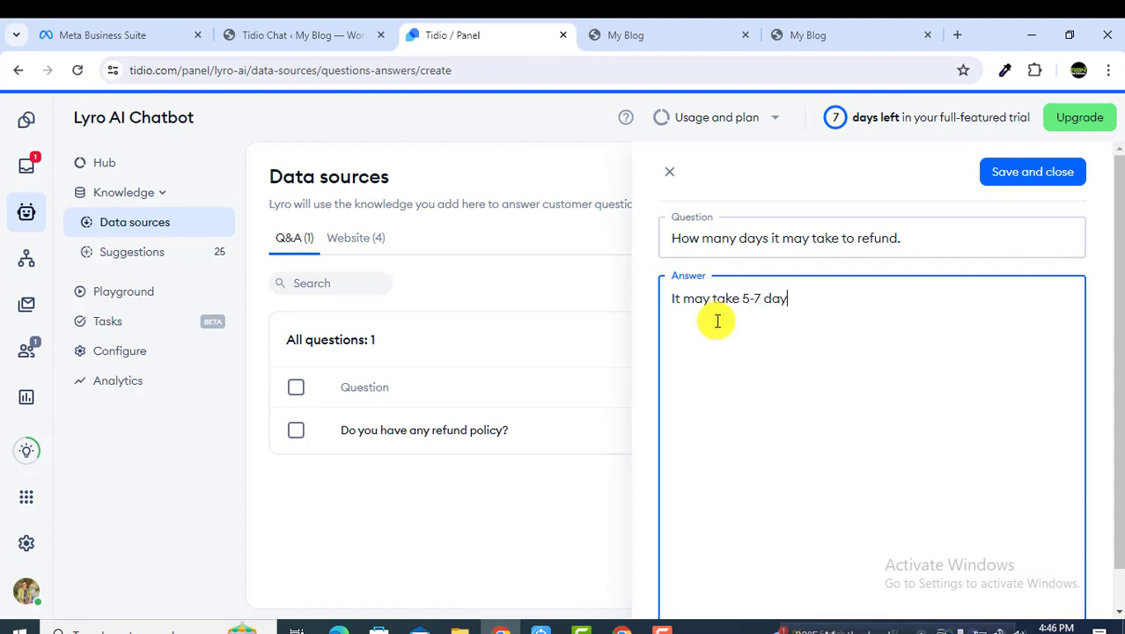
{"action": "type", "text": "s to refund."}
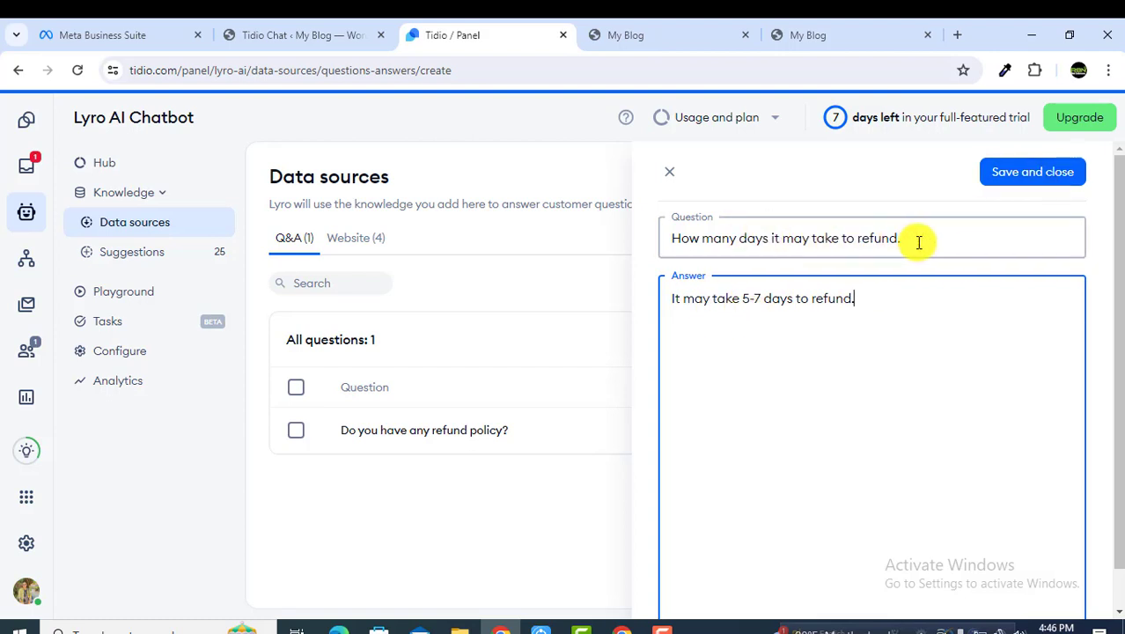
Step: Review the refund timing question and answer text, then save the entry
{"action": "left_click_drag", "start_coordinate": [919, 242], "coordinate": [658, 244]}
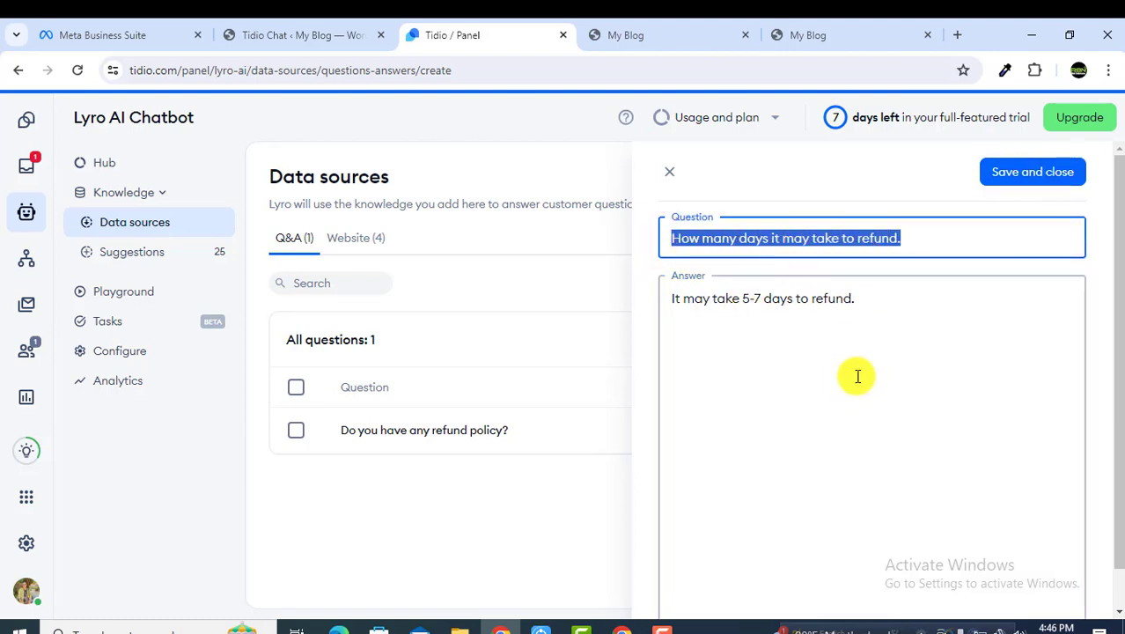
{"action": "left_click", "coordinate": [885, 310]}
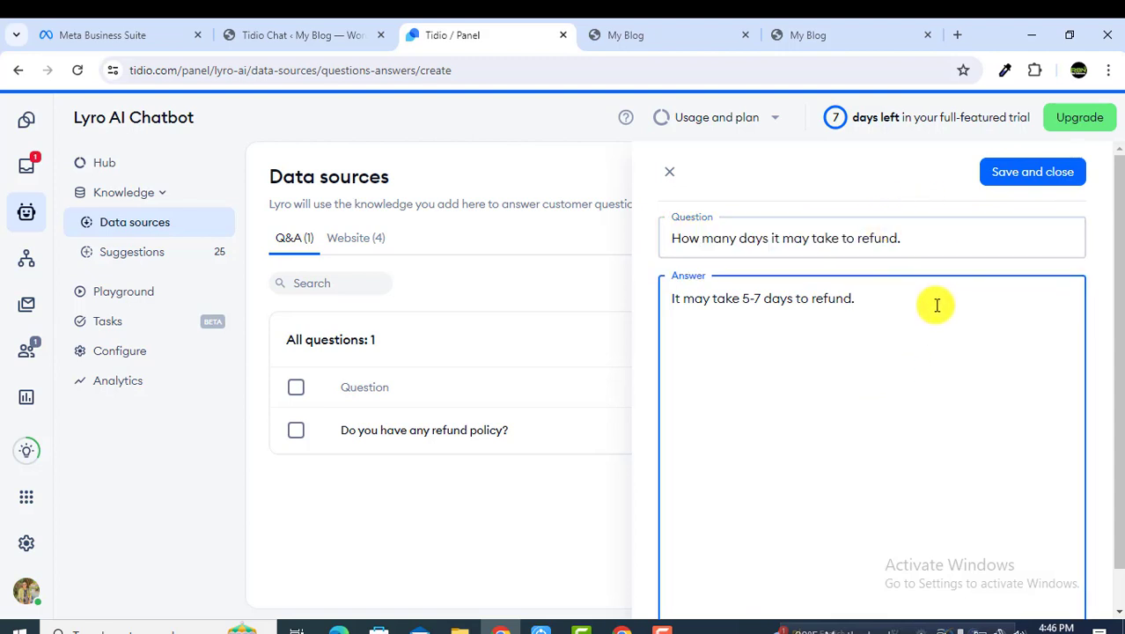
{"action": "left_click_drag", "start_coordinate": [934, 305], "coordinate": [669, 321]}
{"action": "left_click", "coordinate": [1013, 322]}
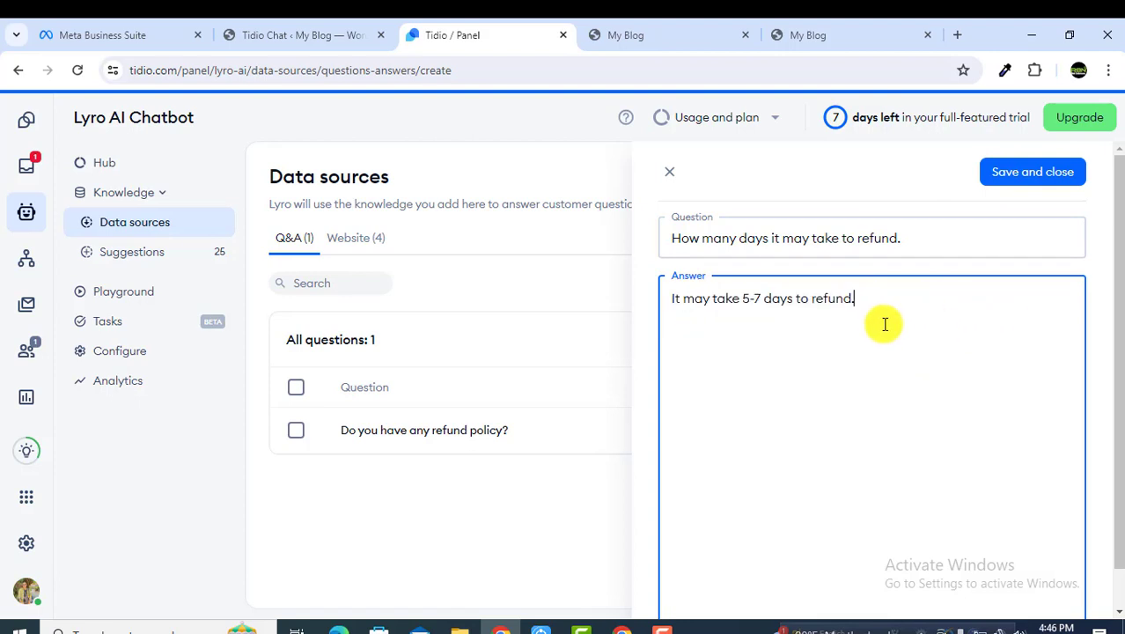
{"action": "triple_click", "coordinate": [809, 299]}
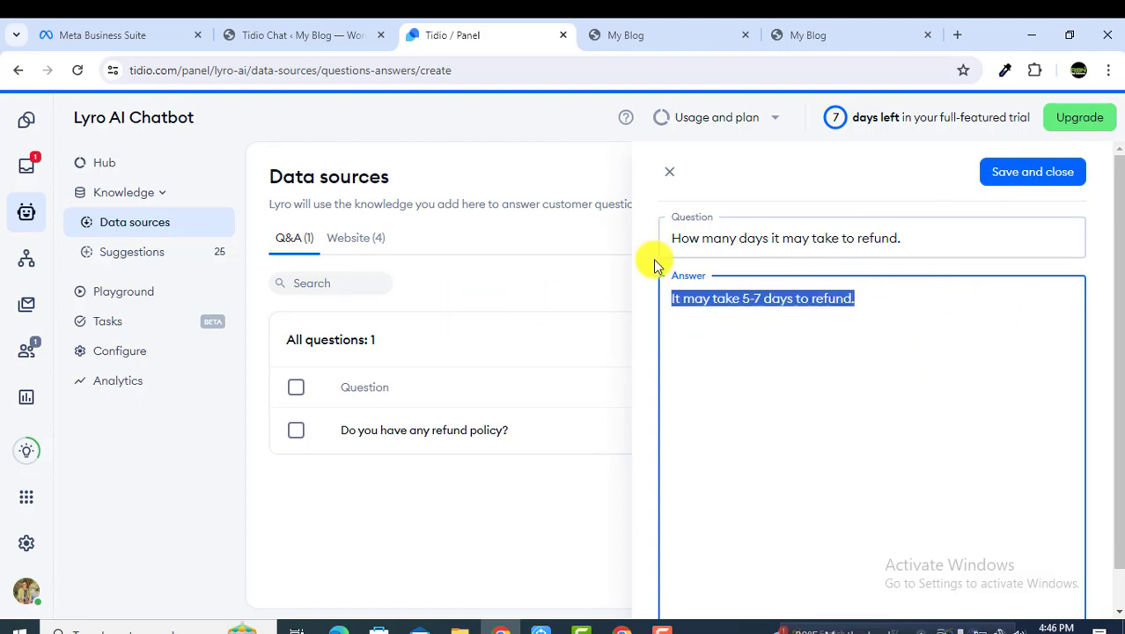
{"action": "left_click", "coordinate": [999, 171]}
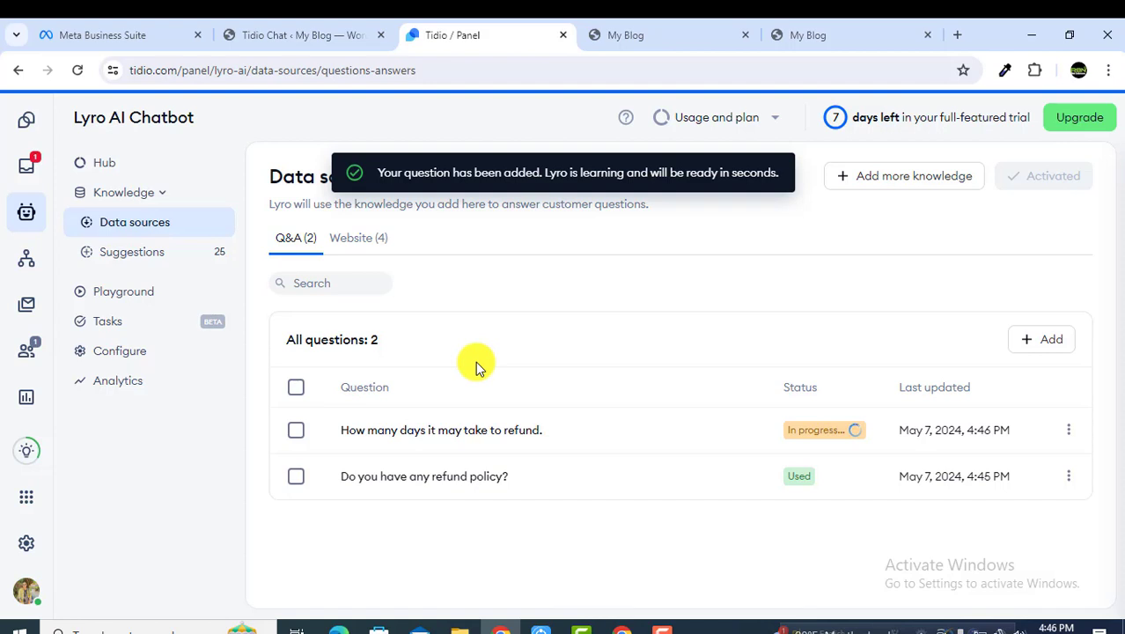